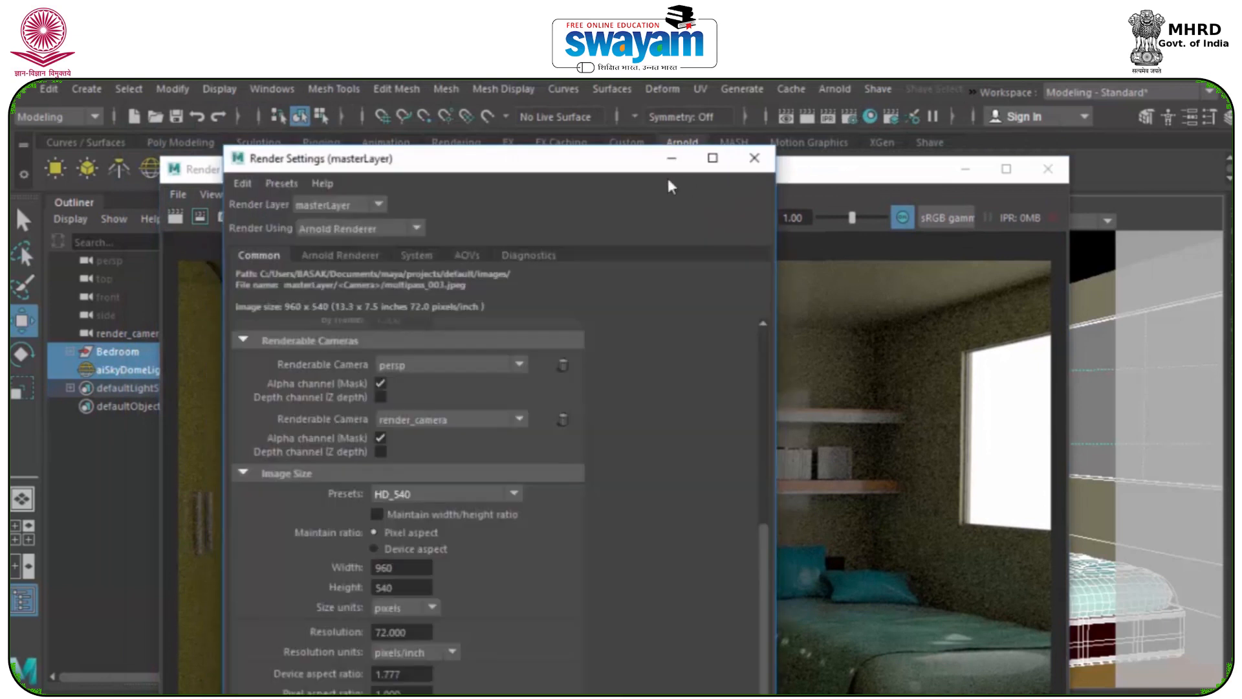
Step: Review the Arnold Renderer sampling settings and close the render settings
{"action": "left_click", "coordinate": [236, 227]}
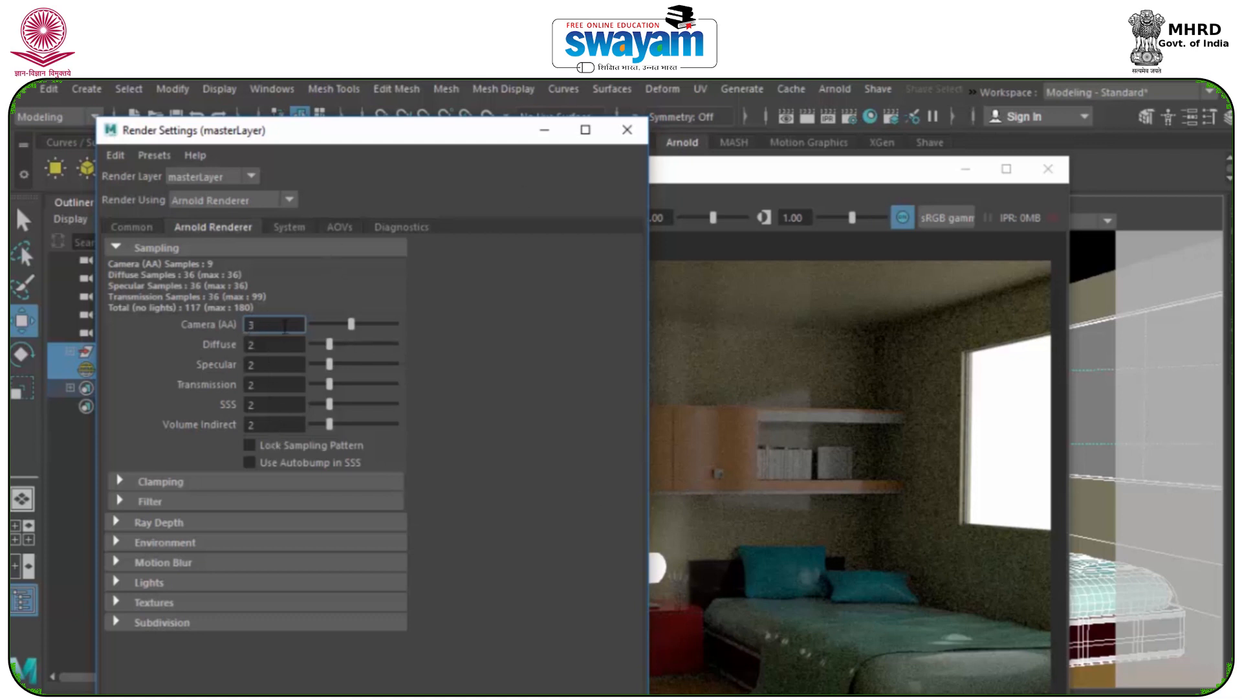
{"action": "left_click", "coordinate": [627, 129]}
Step: Adjust the rendered bedroom image's exposure to -0.01 and its gamma to 0.99
{"action": "left_click_drag", "start_coordinate": [627, 176], "coordinate": [602, 132]}
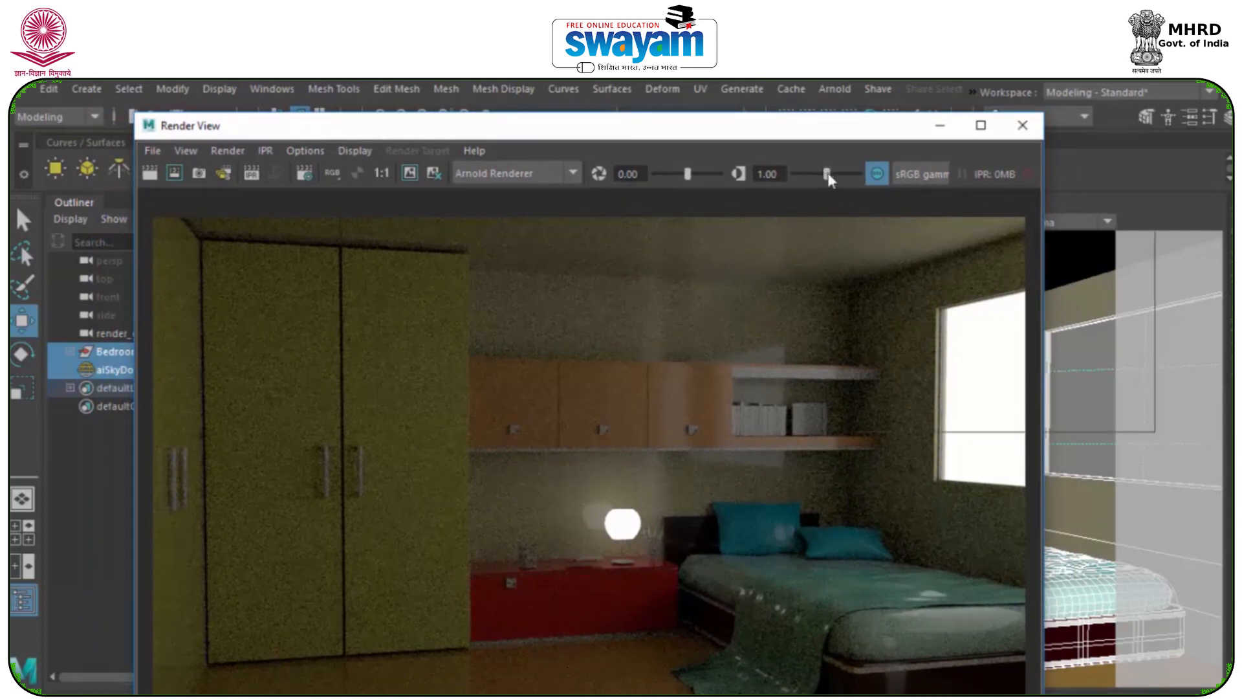
{"action": "left_click", "coordinate": [687, 173]}
{"action": "left_click_drag", "start_coordinate": [697, 176], "coordinate": [686, 176]}
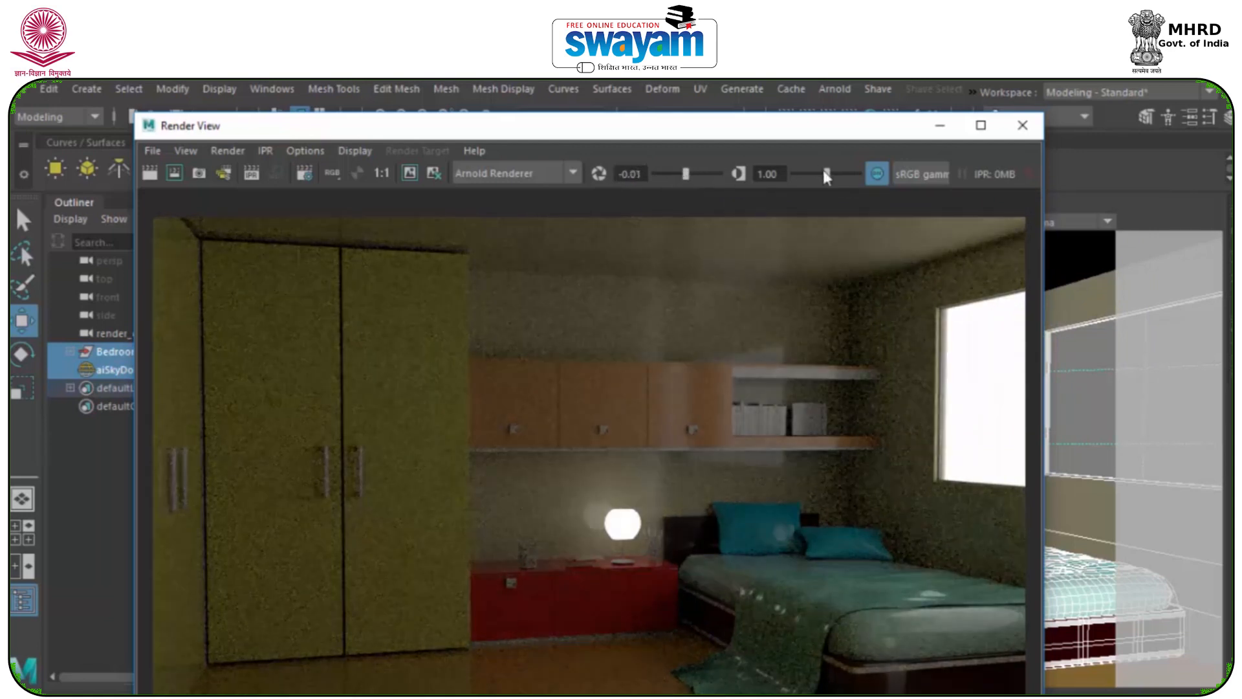
{"action": "left_click_drag", "start_coordinate": [830, 174], "coordinate": [825, 173]}
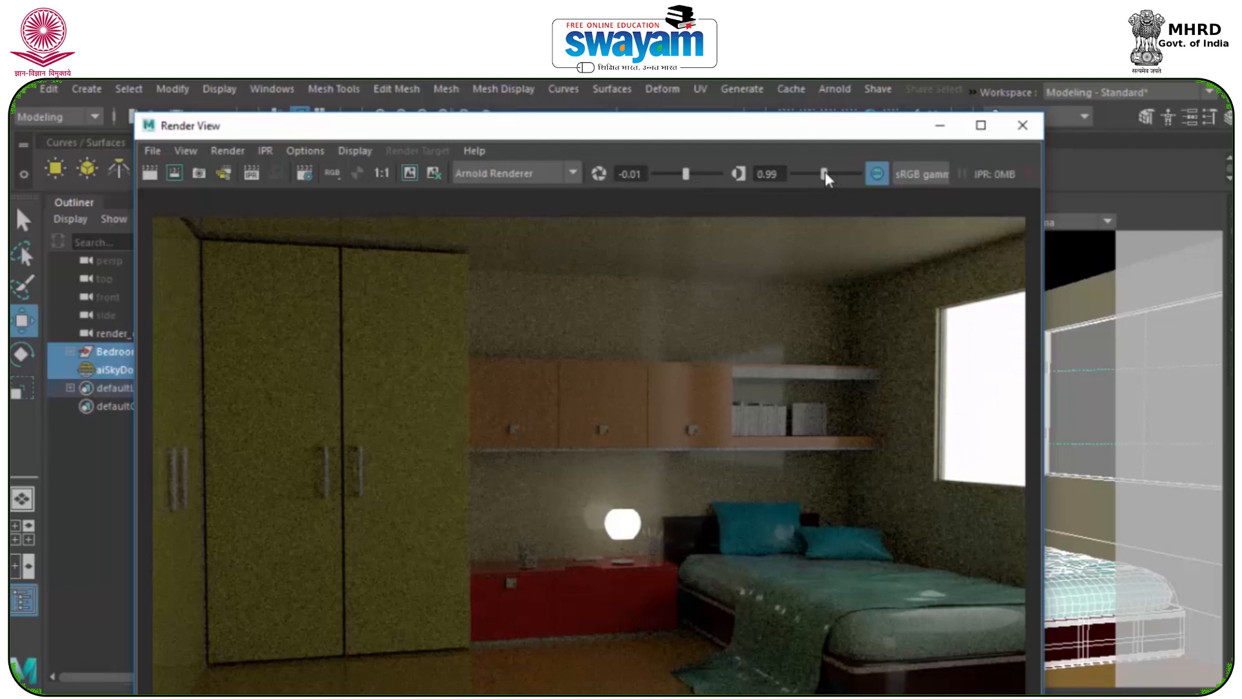
Step: Start saving the rendered image and create a folder named "multipass rendering" on the Desktop for it
{"action": "left_click", "coordinate": [156, 148]}
{"action": "left_click", "coordinate": [215, 202]}
{"action": "left_click", "coordinate": [236, 187]}
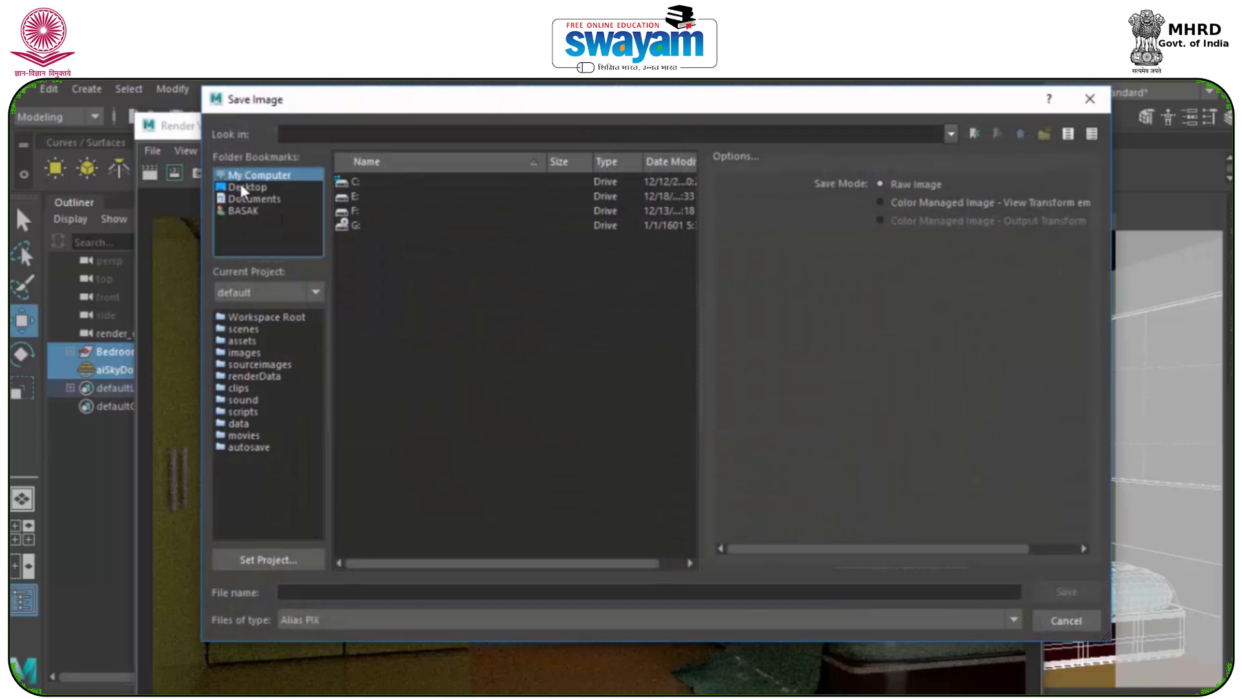
{"action": "right_click", "coordinate": [406, 398]}
{"action": "left_click", "coordinate": [470, 415]}
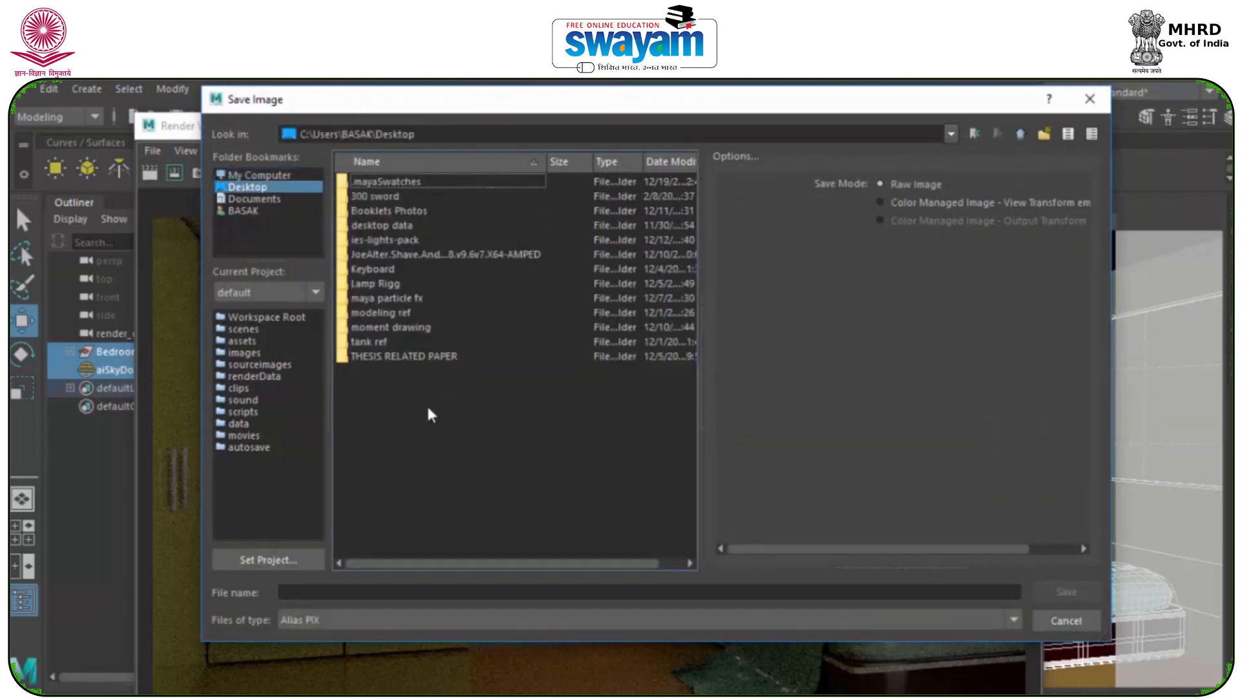
{"action": "right_click", "coordinate": [427, 407]}
{"action": "left_click", "coordinate": [494, 439]}
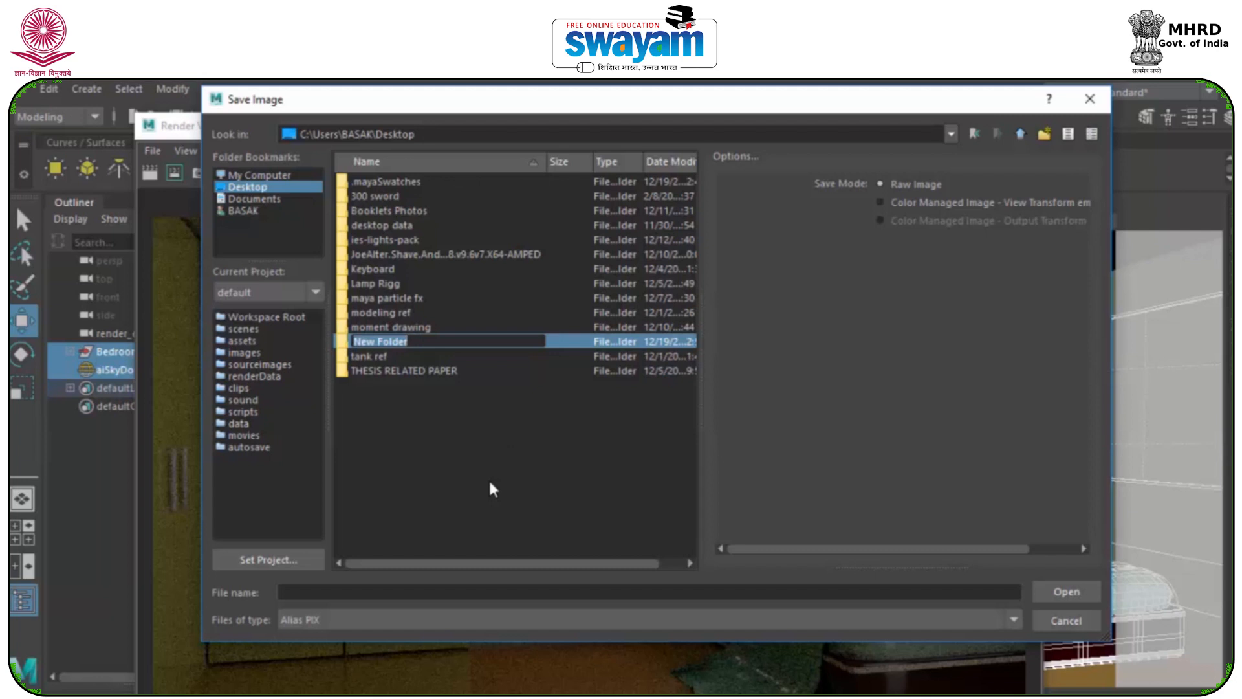
{"action": "type", "text": "multipass rendering"}
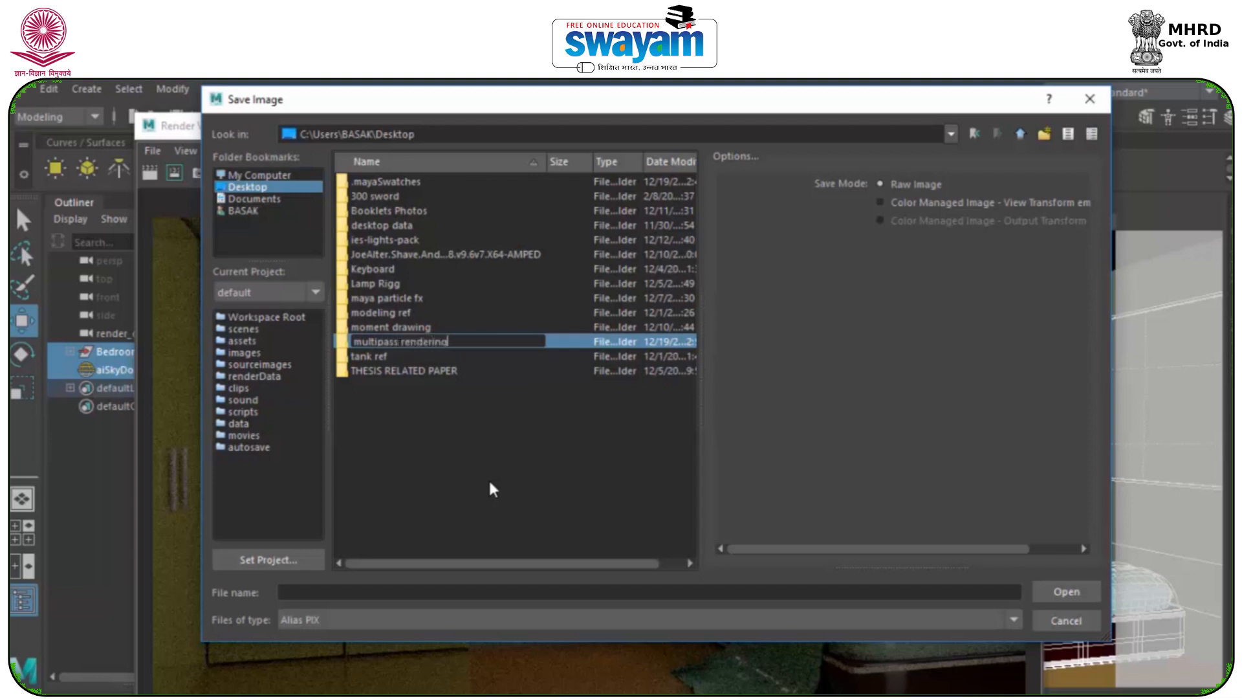
{"action": "key", "text": "Return"}
Step: Save the render as a JPEG named "beauty" in the multipass rendering folder and close the render view
{"action": "double_click", "coordinate": [409, 337]}
{"action": "left_click", "coordinate": [315, 590]}
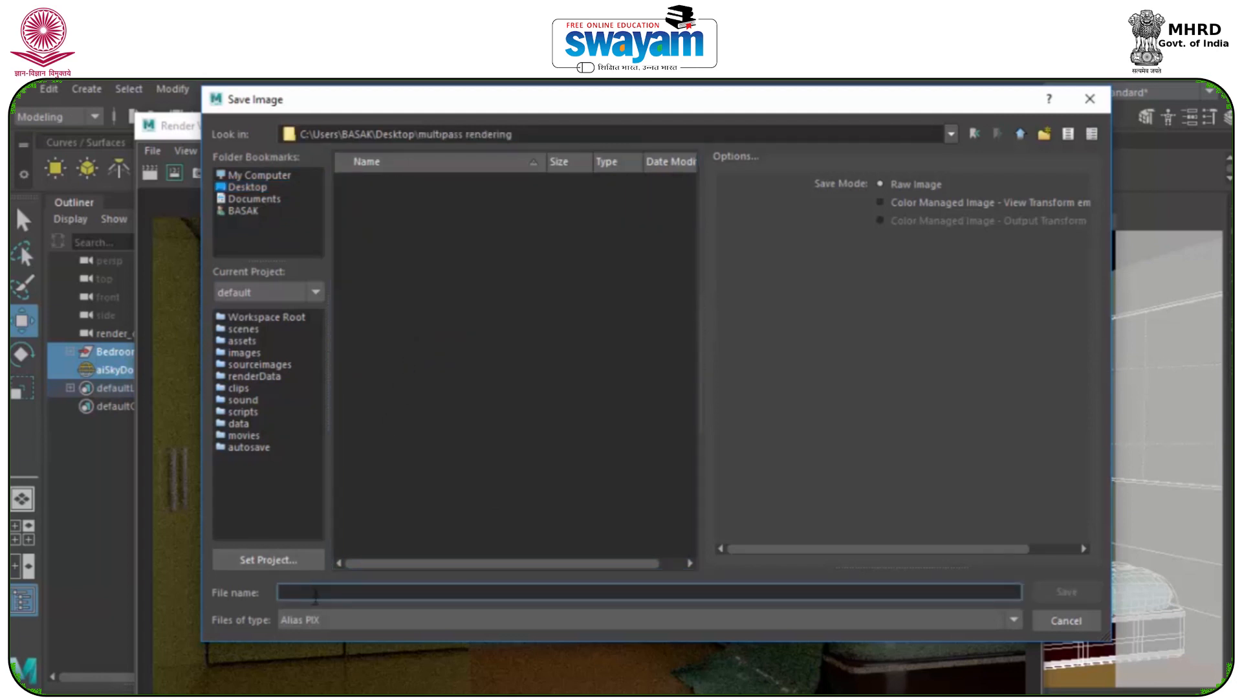
{"action": "type", "text": "beauty"}
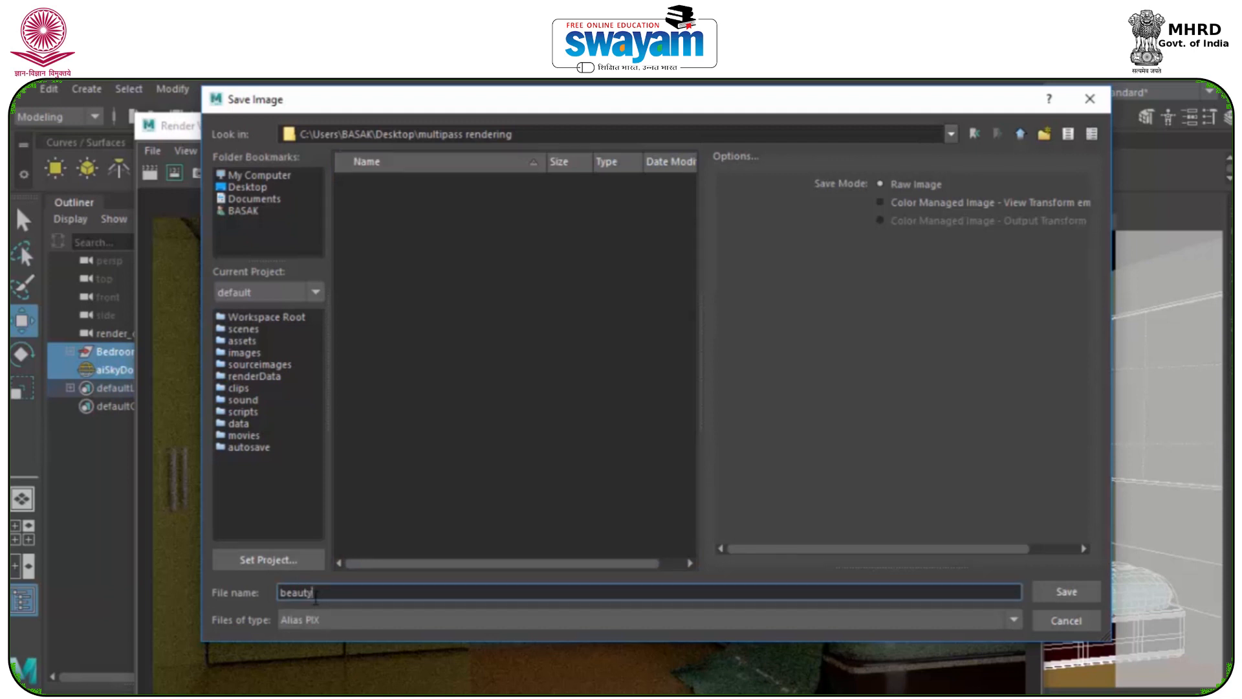
{"action": "left_click", "coordinate": [317, 620]}
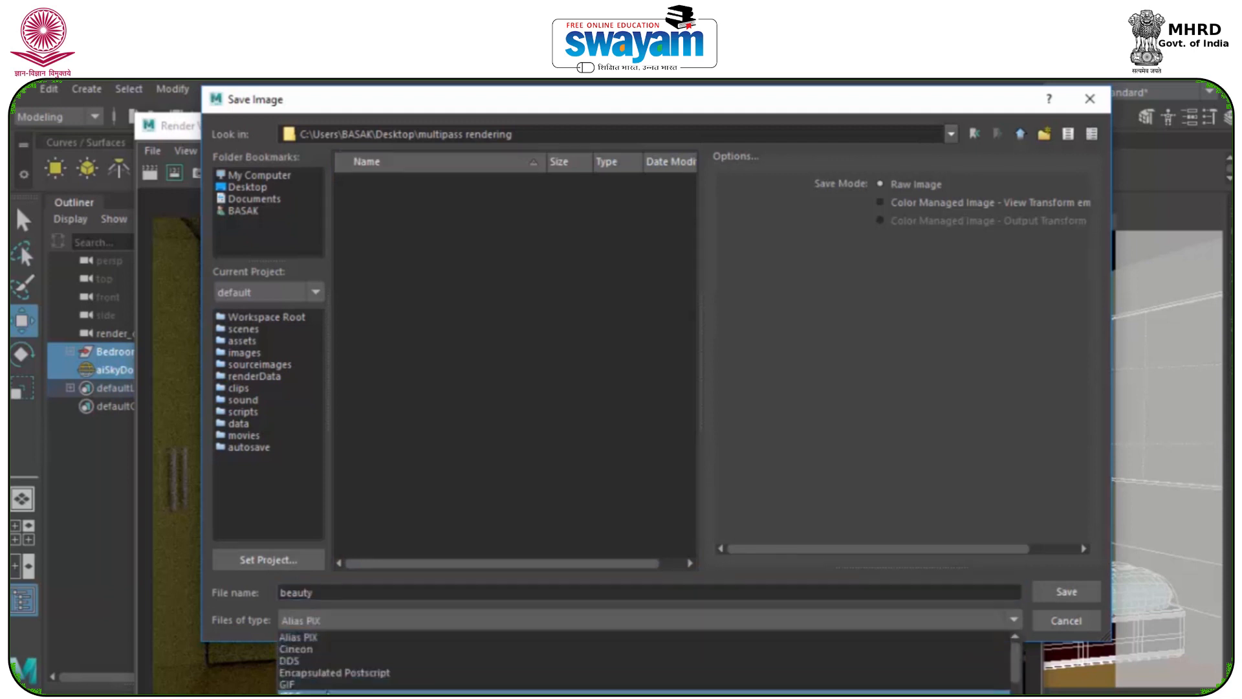
{"action": "left_click", "coordinate": [328, 685]}
{"action": "left_click", "coordinate": [1082, 588]}
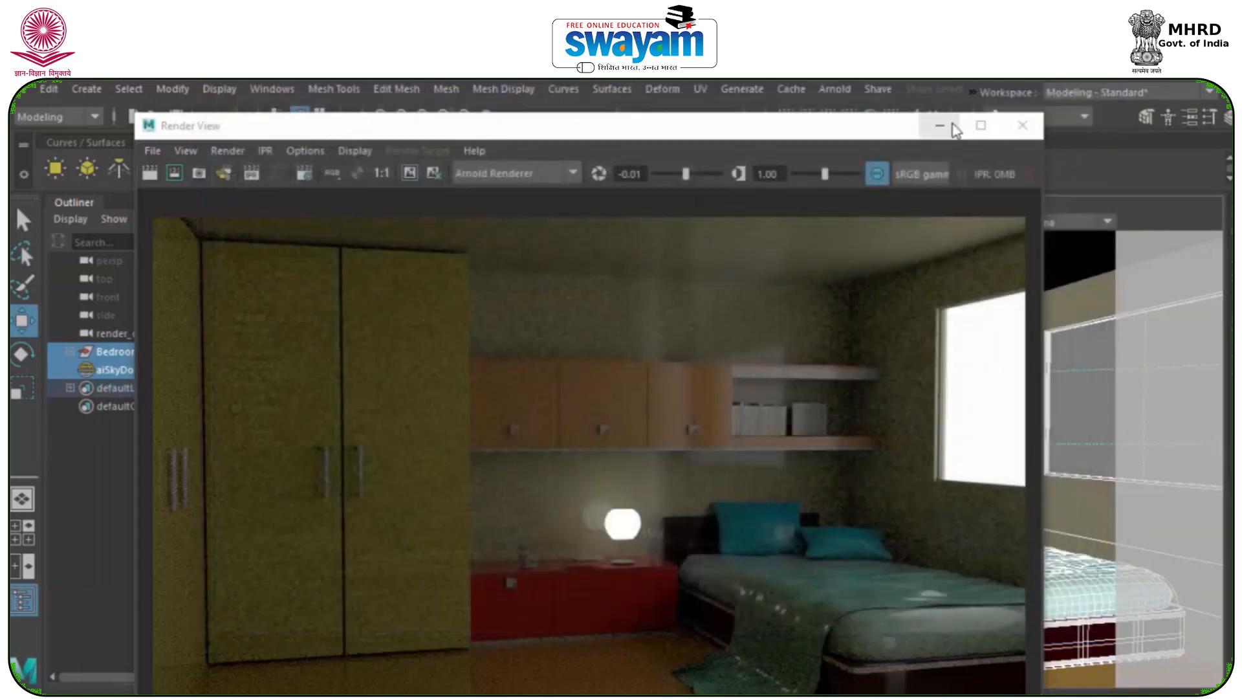
{"action": "left_click", "coordinate": [1021, 125]}
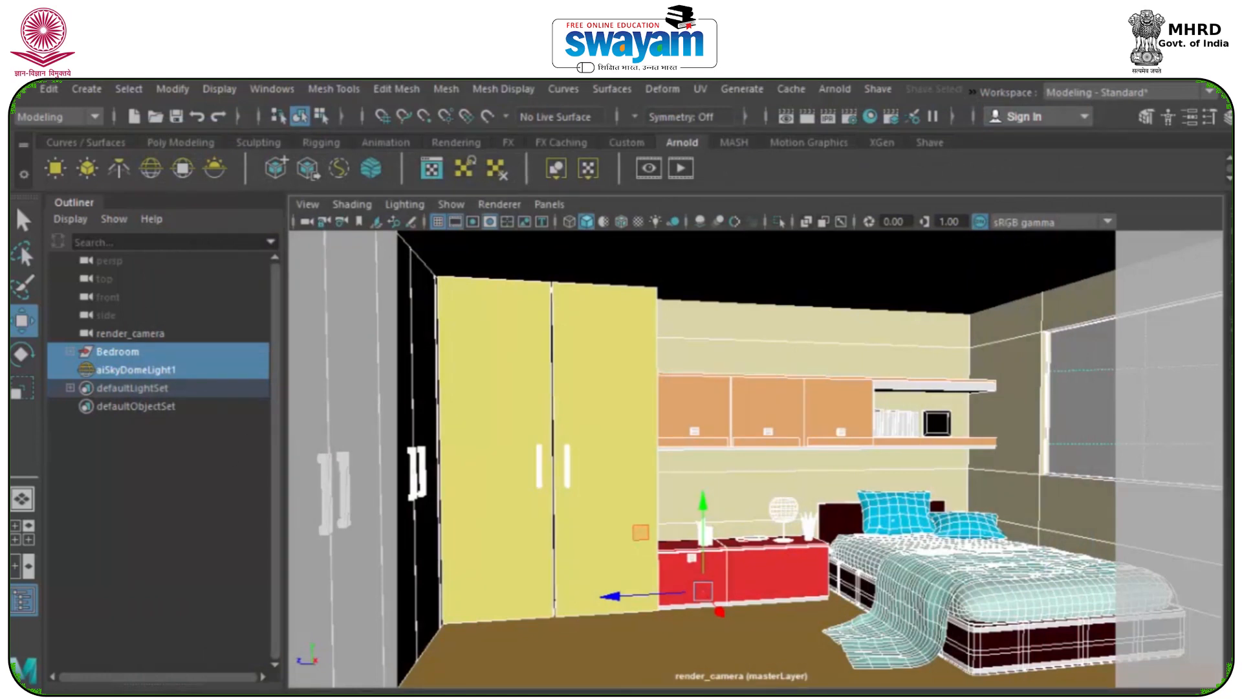
Step: Create a new layer in Render Setup and name it AO1
{"action": "left_click", "coordinate": [891, 117]}
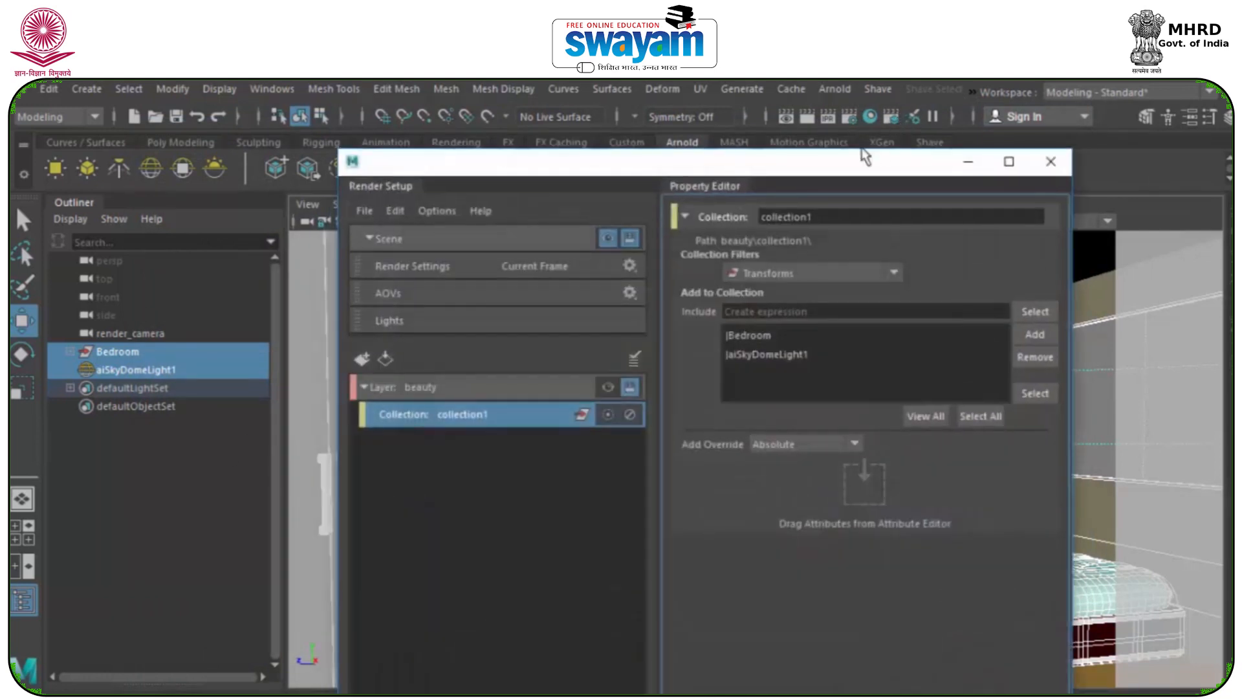
{"action": "left_click", "coordinate": [442, 352]}
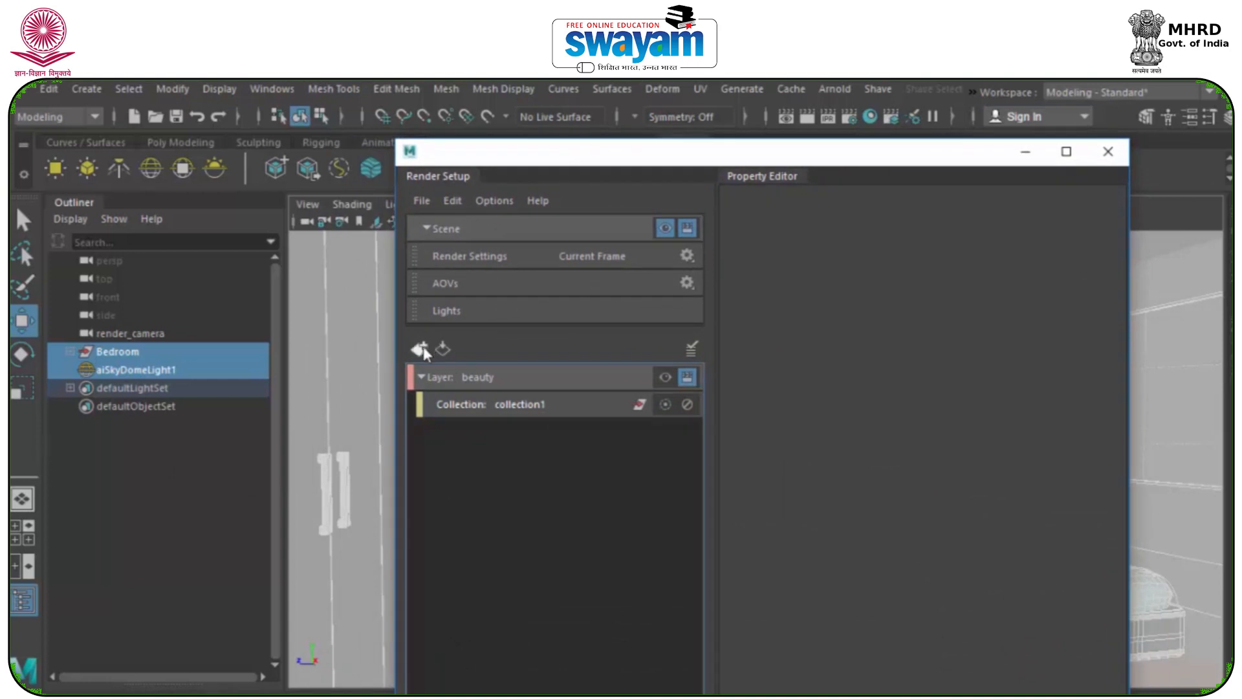
{"action": "left_click", "coordinate": [420, 350]}
{"action": "left_click", "coordinate": [506, 503]}
{"action": "double_click", "coordinate": [532, 434]}
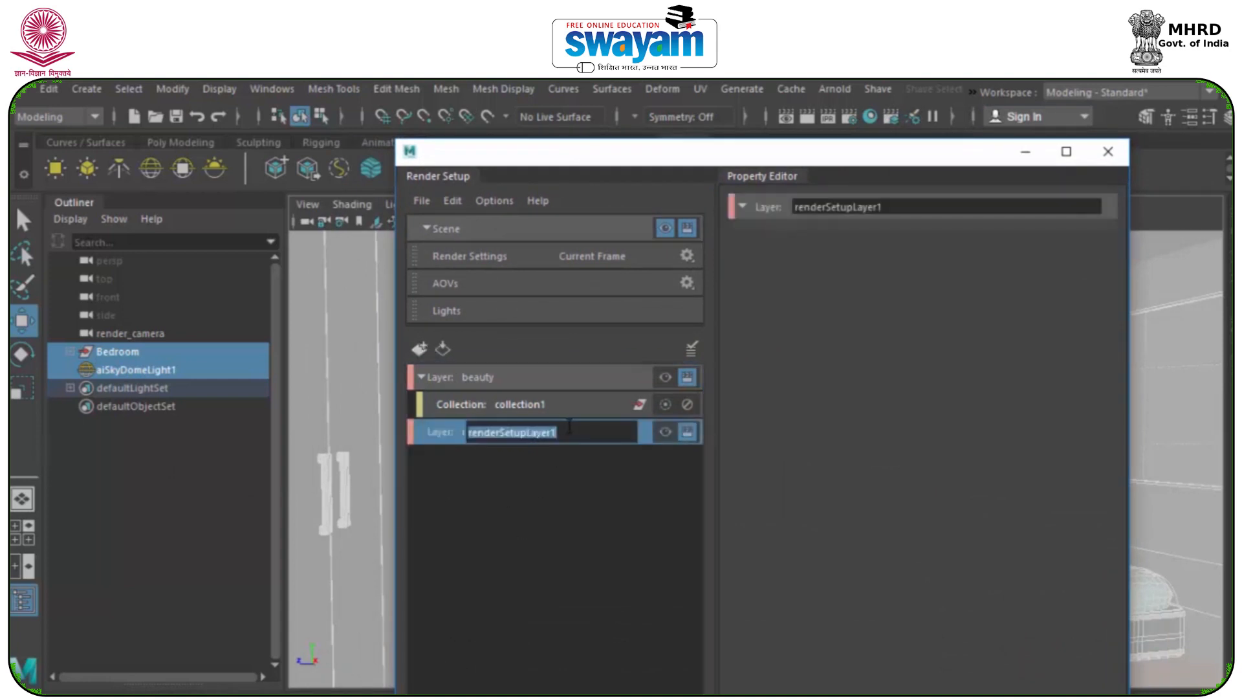
{"action": "type", "text": "A"}
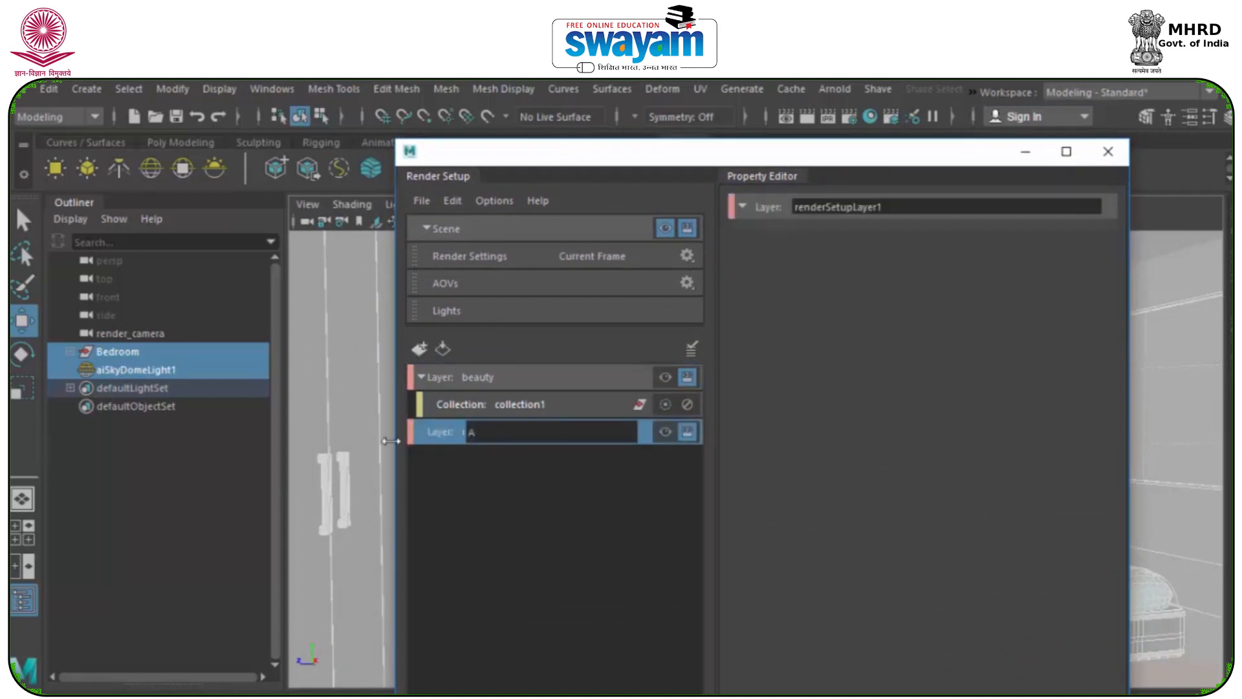
{"action": "type", "text": "O1"}
{"action": "key", "text": "Return"}
Step: Select the Bedroom group in the scene and create a collection inside the AO1 layer
{"action": "left_click", "coordinate": [133, 354]}
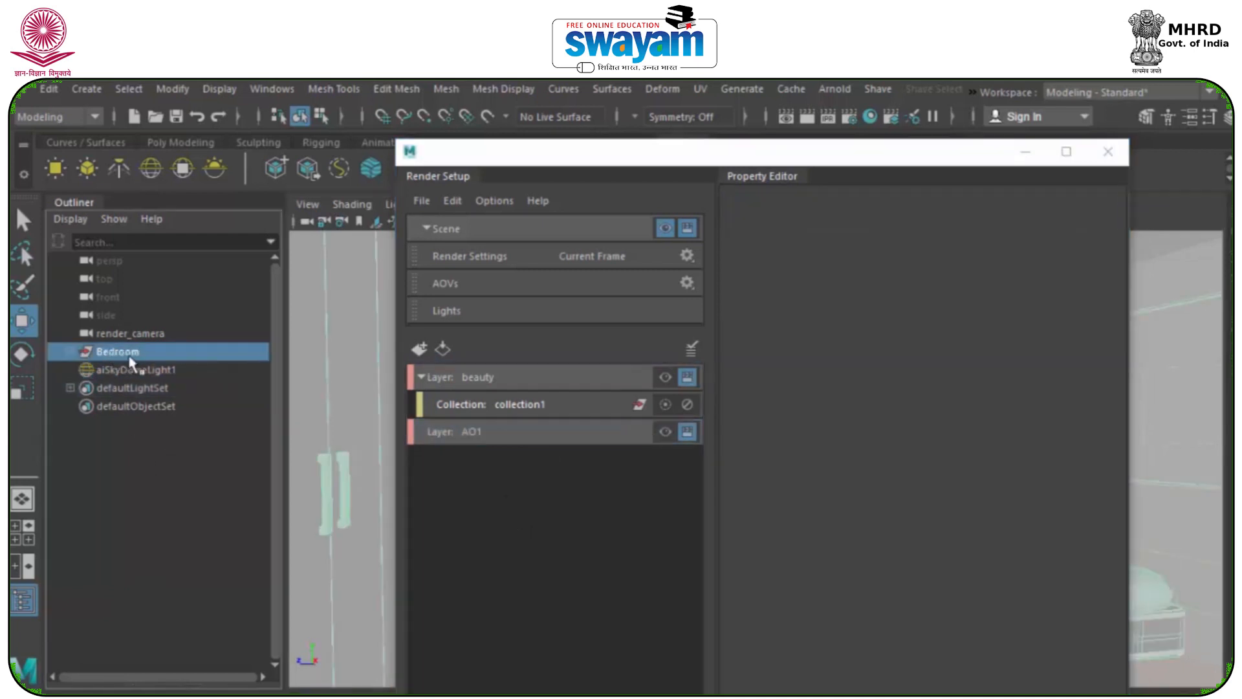
{"action": "left_click_drag", "start_coordinate": [544, 162], "coordinate": [784, 571]}
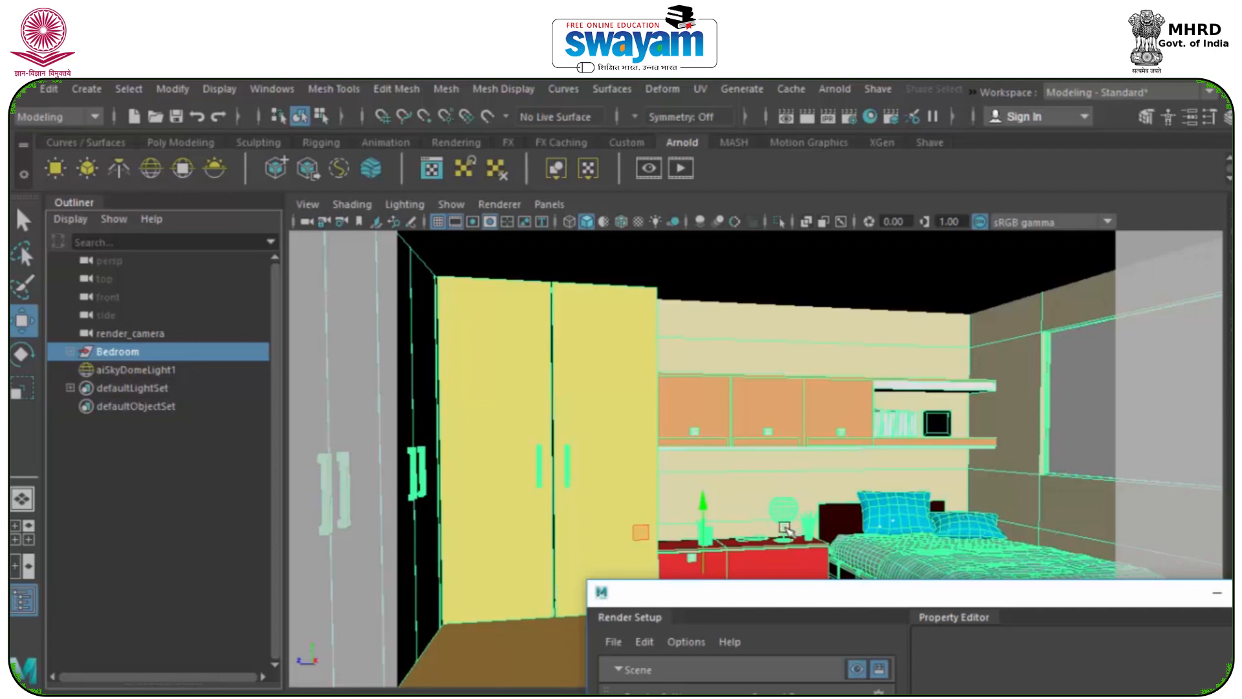
{"action": "left_click_drag", "start_coordinate": [784, 579], "coordinate": [590, 211]}
{"action": "left_click", "coordinate": [487, 487]}
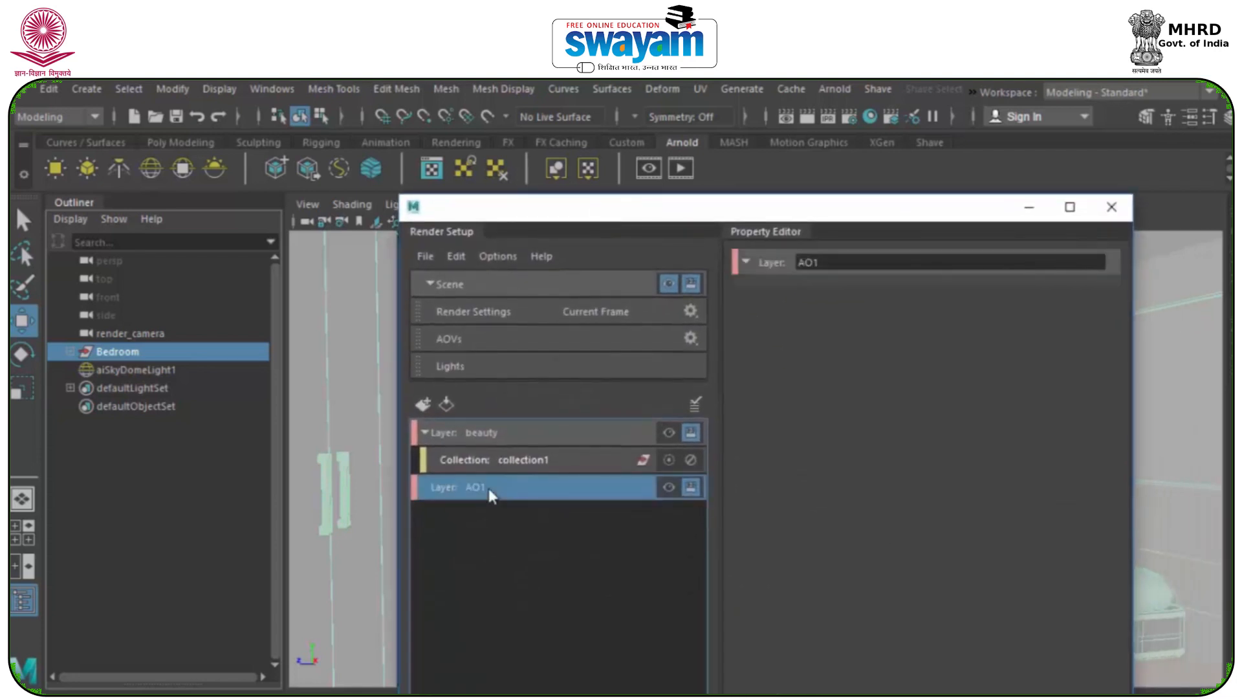
{"action": "right_click", "coordinate": [489, 493]}
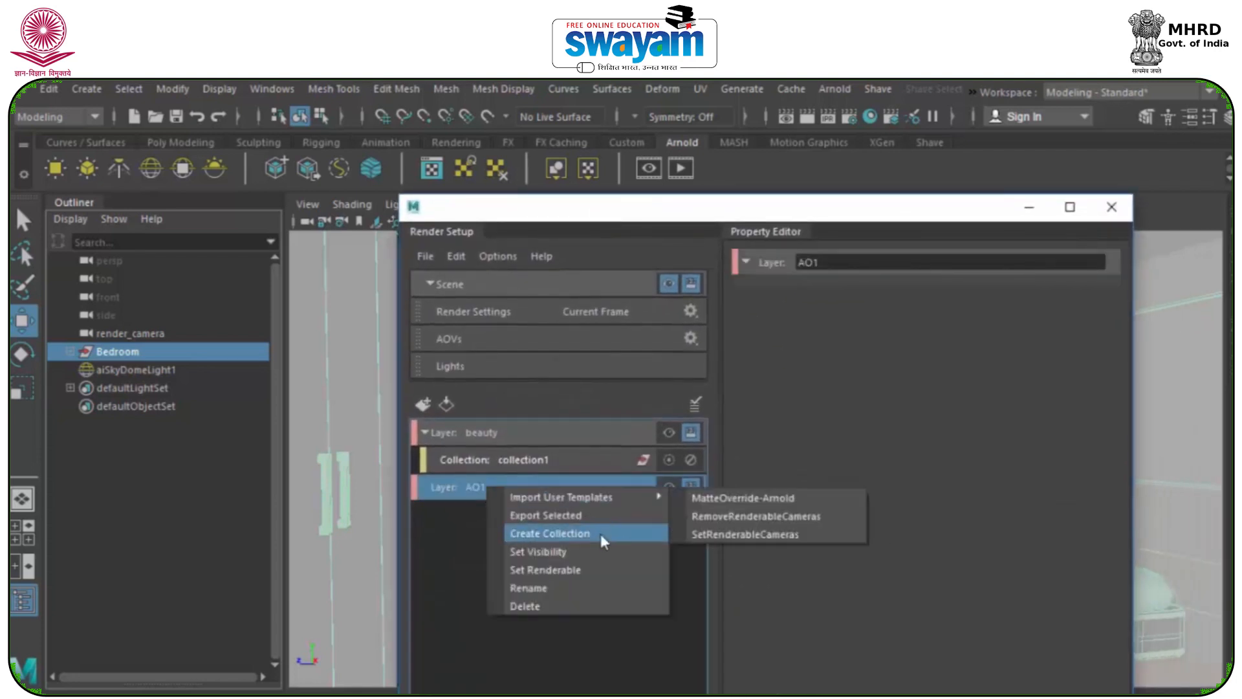
{"action": "left_click", "coordinate": [544, 535]}
{"action": "left_click", "coordinate": [514, 571]}
{"action": "left_click", "coordinate": [502, 517]}
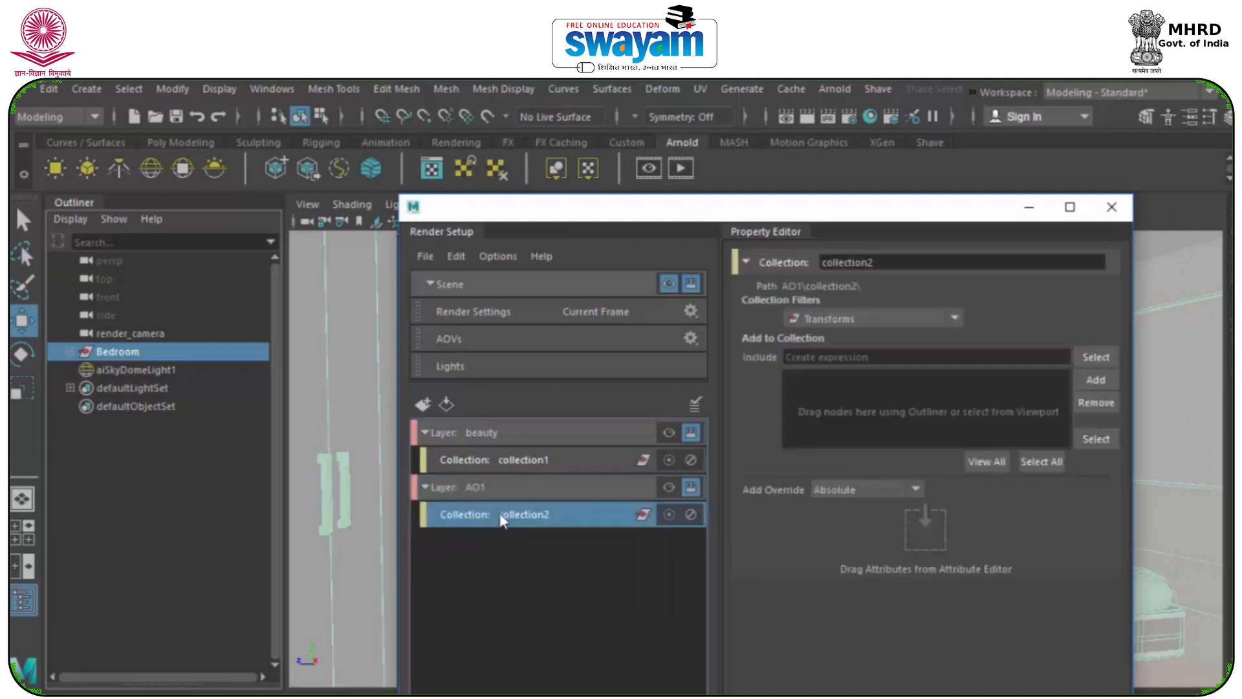
{"action": "right_click", "coordinate": [542, 518]}
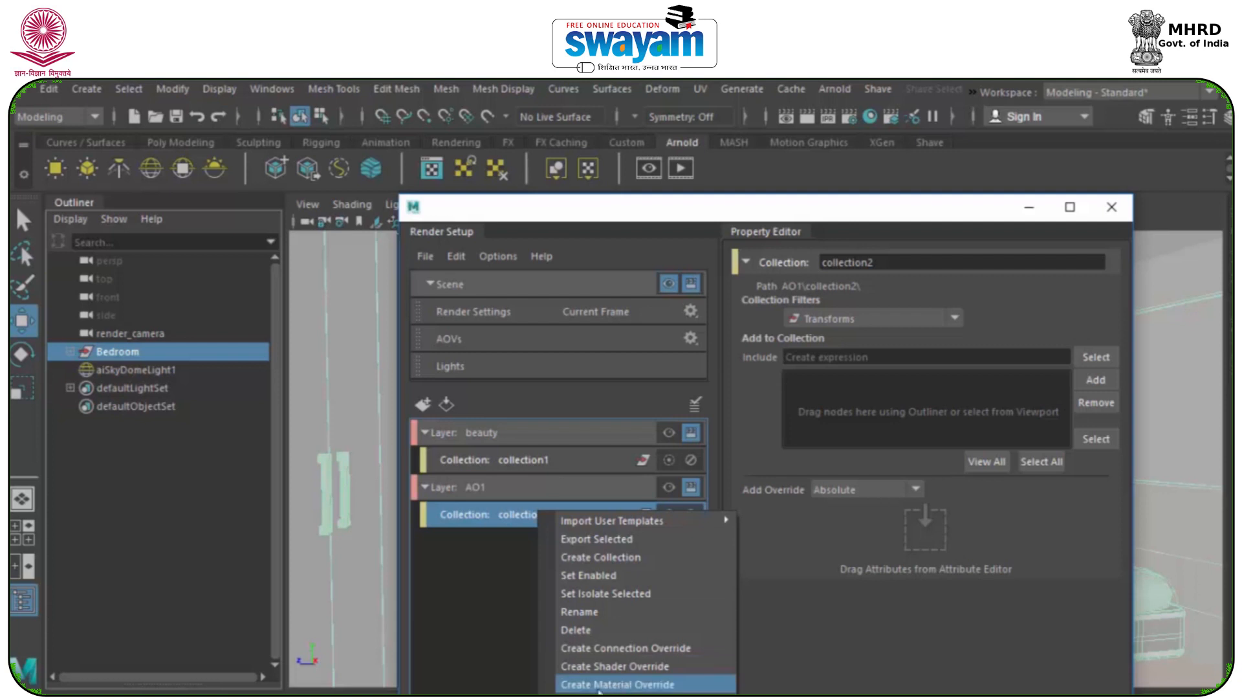
{"action": "left_click", "coordinate": [618, 684]}
{"action": "left_click", "coordinate": [532, 515]}
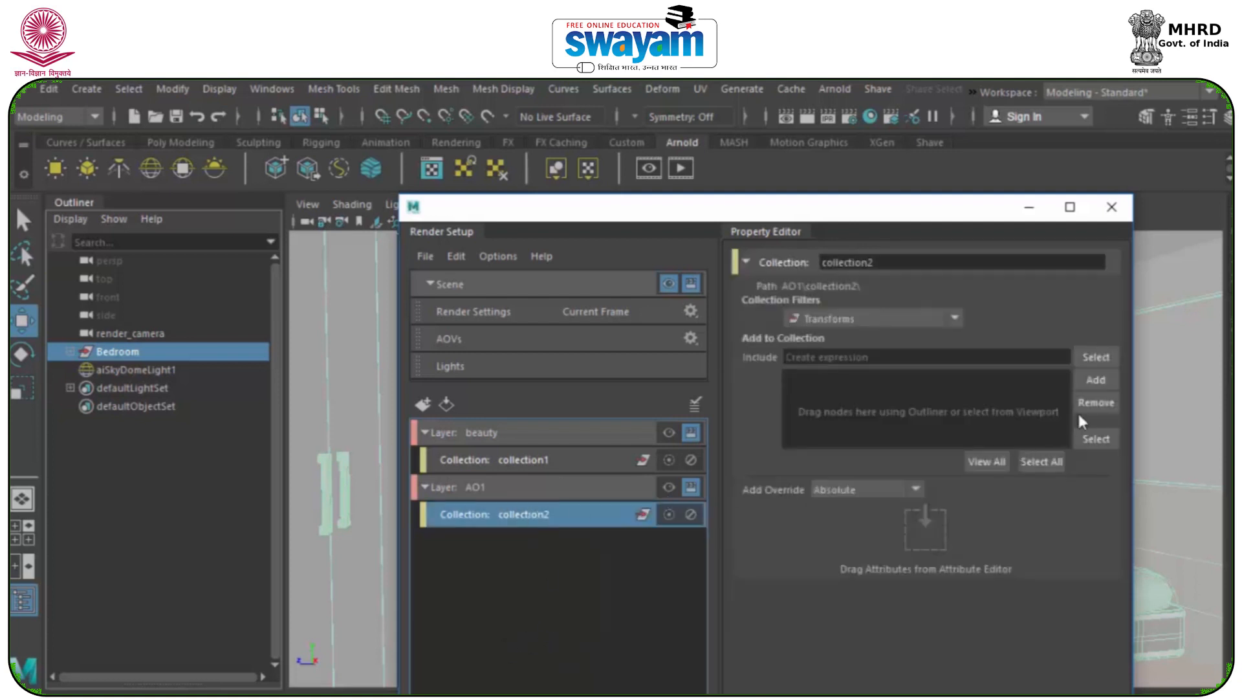
Step: Add the Bedroom group to the AO1 layer's collection and create a material override on that collection
{"action": "left_click", "coordinate": [1090, 381]}
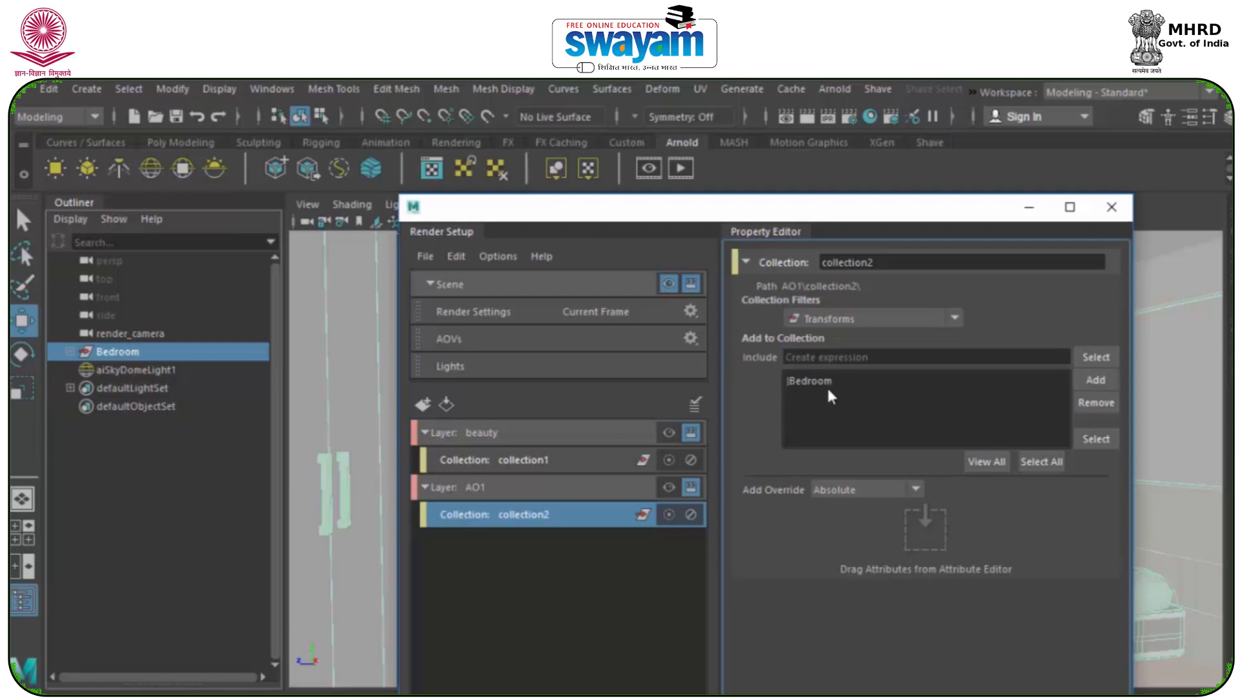
{"action": "right_click", "coordinate": [514, 518]}
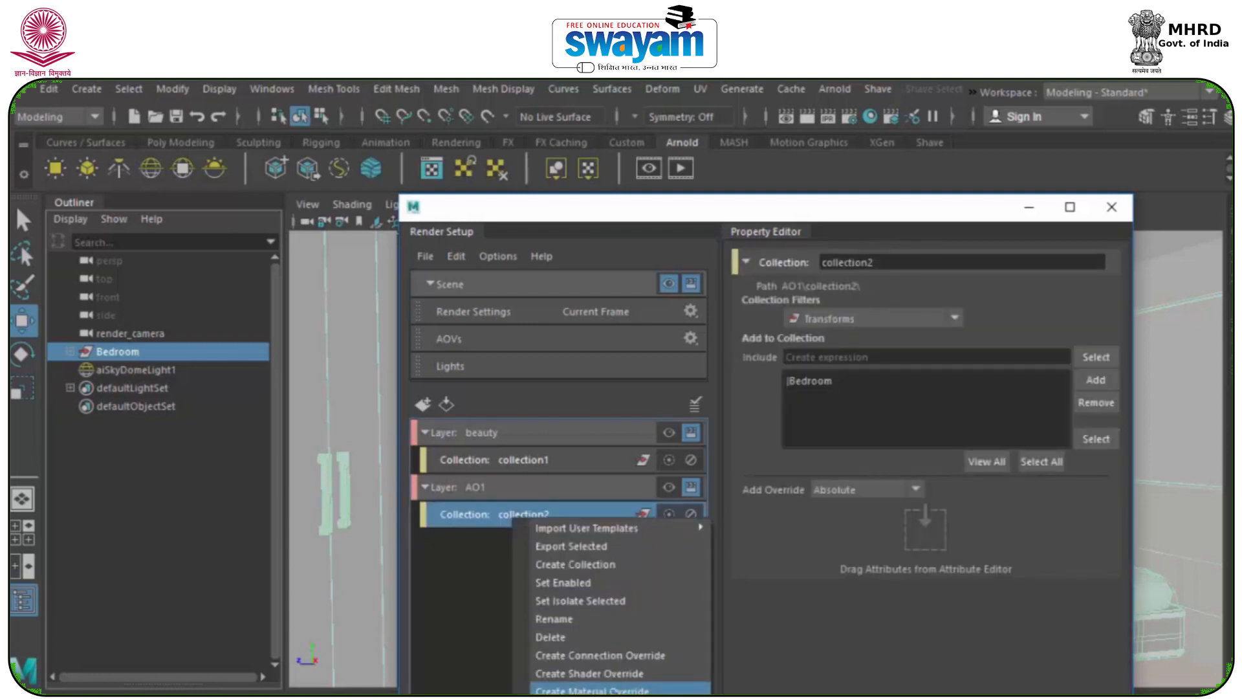
{"action": "left_click", "coordinate": [592, 691]}
{"action": "left_click", "coordinate": [660, 561]}
{"action": "left_click", "coordinate": [636, 546]}
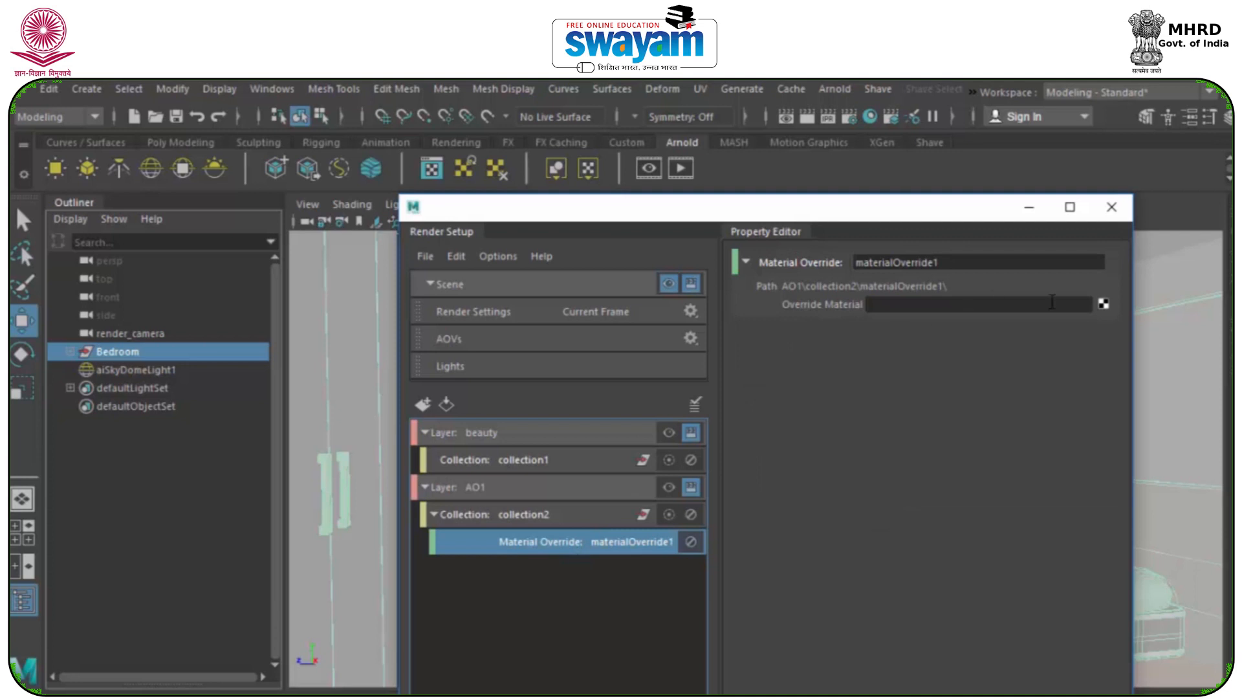
Step: Assign a new Arnold aiAmbientOcclusion surface shader as the override material of the AO1 material override
{"action": "left_click", "coordinate": [1103, 306]}
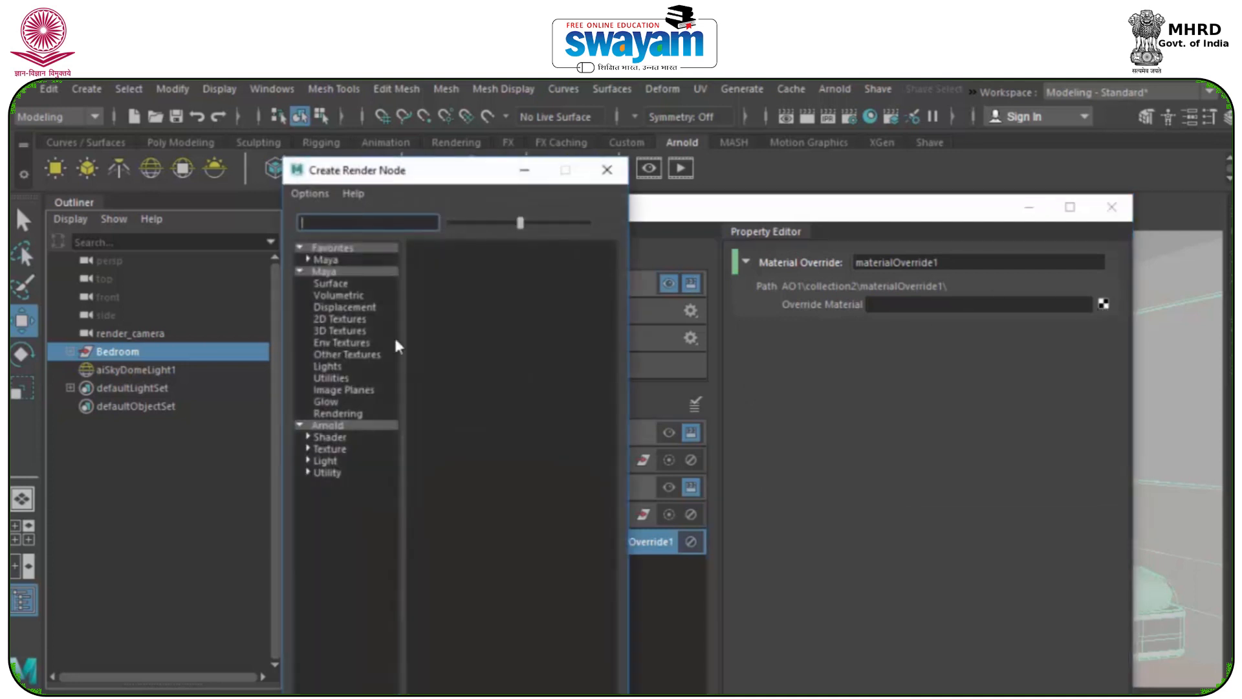
{"action": "left_click", "coordinate": [308, 437]}
{"action": "left_click", "coordinate": [340, 449]}
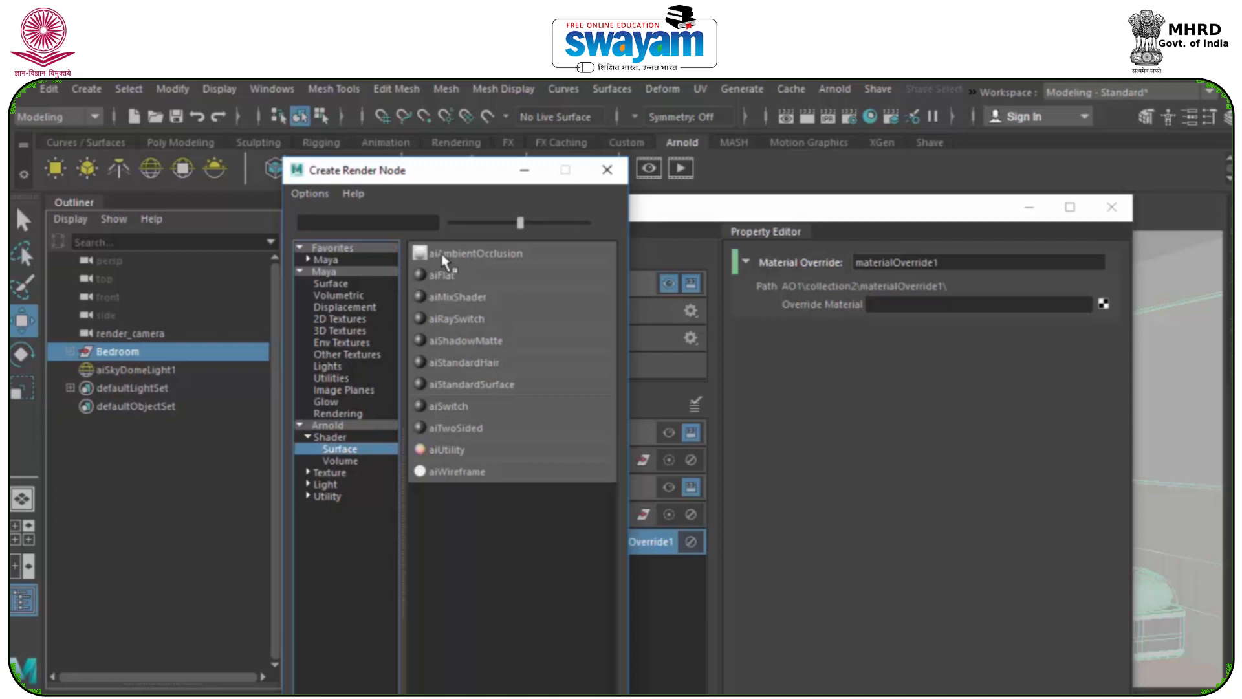
{"action": "left_click", "coordinate": [476, 254]}
{"action": "left_click_drag", "start_coordinate": [919, 232], "coordinate": [1048, 242]}
{"action": "left_click", "coordinate": [828, 591]}
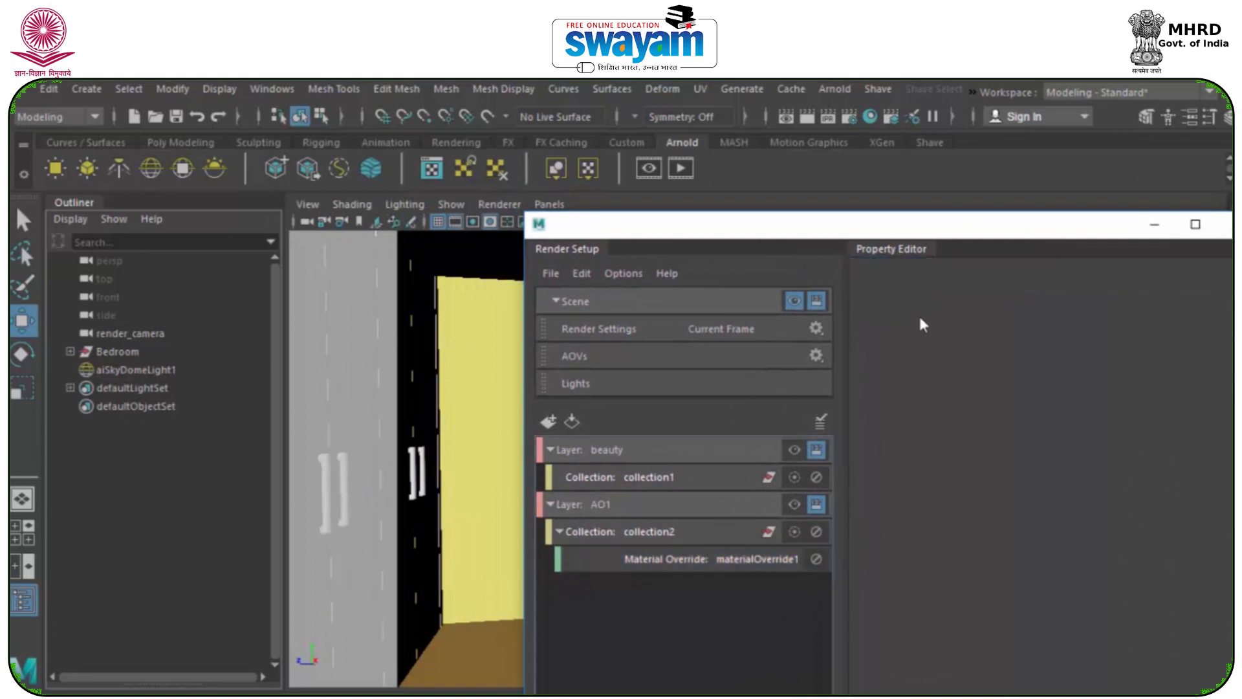
{"action": "left_click", "coordinate": [729, 560]}
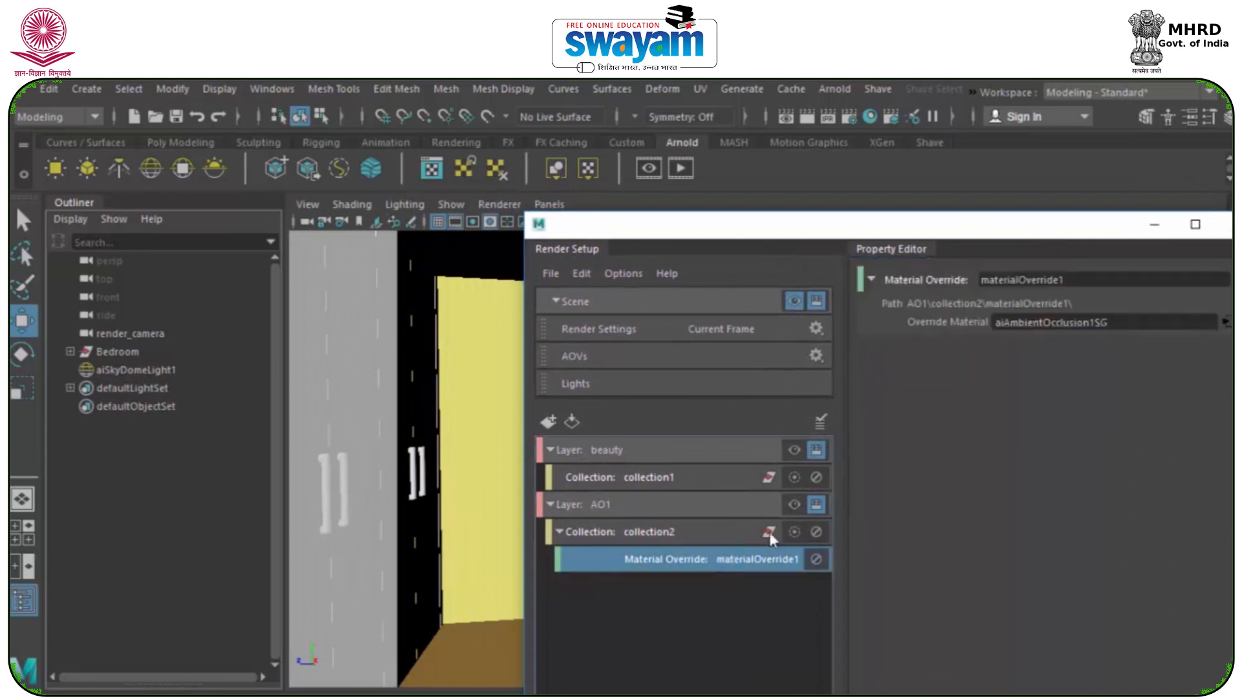
Step: Make AO1 the visible render layer and select the table lamp's globe in the viewport
{"action": "left_click", "coordinate": [632, 504]}
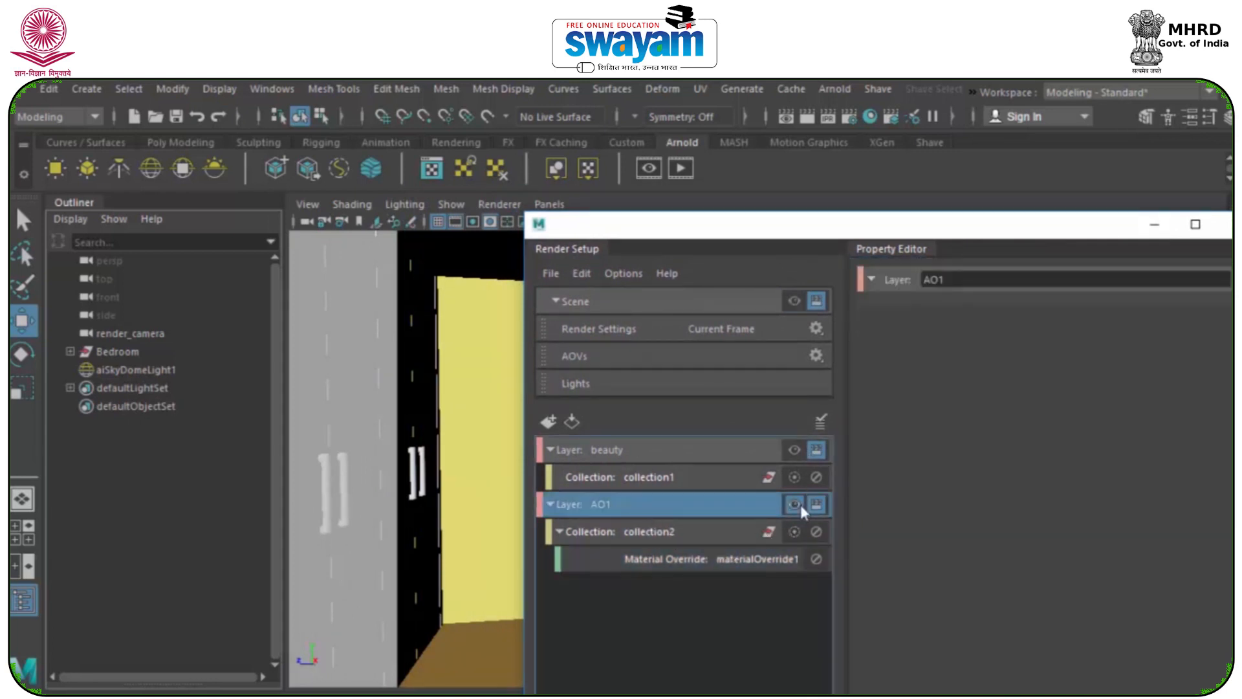
{"action": "left_click", "coordinate": [795, 503]}
{"action": "left_click_drag", "start_coordinate": [1048, 241], "coordinate": [347, 238]}
{"action": "left_click", "coordinate": [1066, 411]}
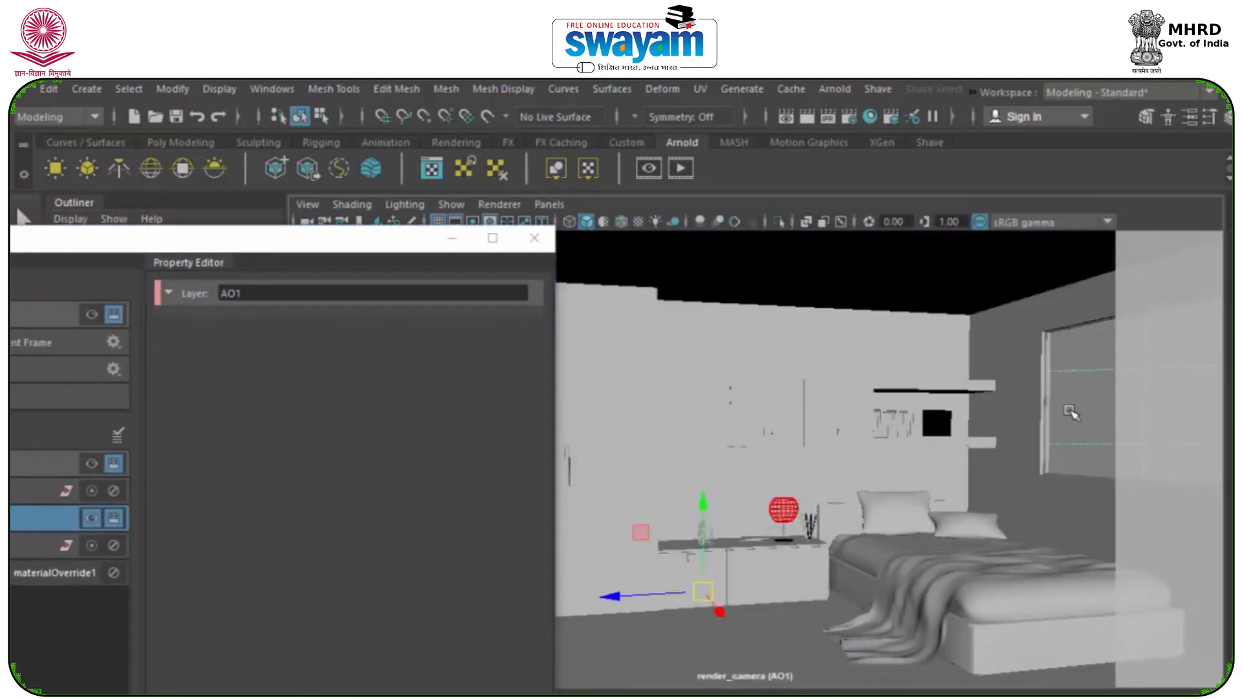
{"action": "left_click", "coordinate": [782, 516]}
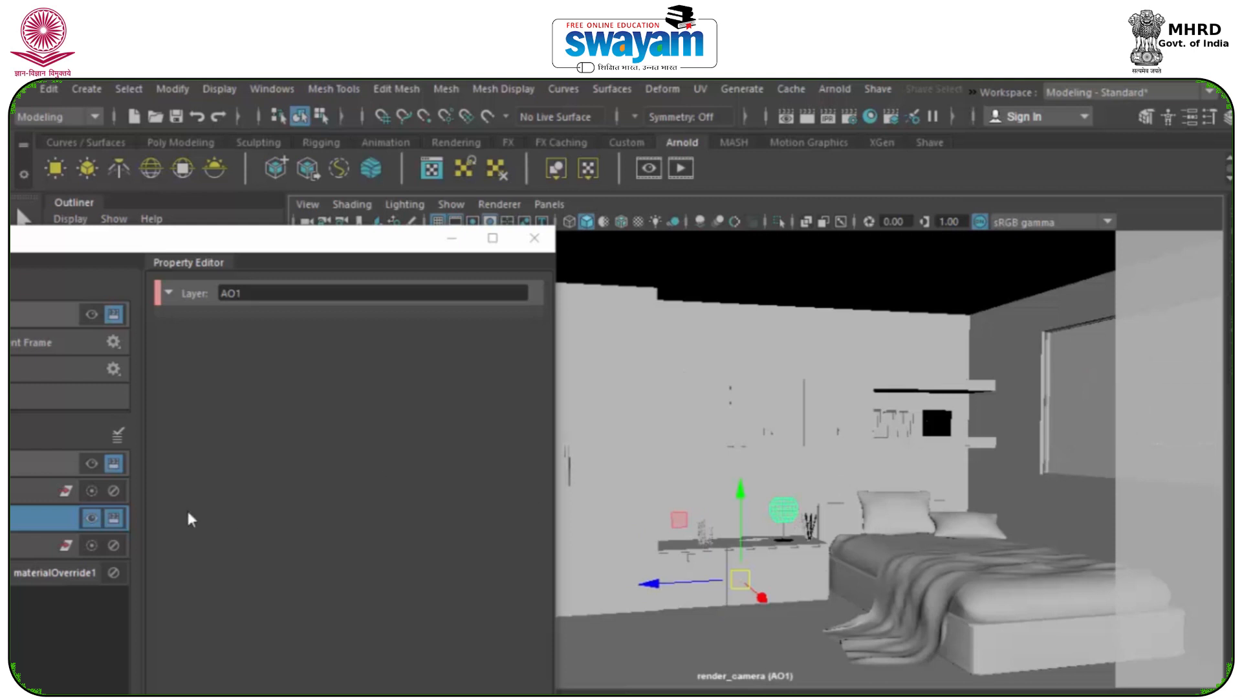
{"action": "left_click_drag", "start_coordinate": [213, 251], "coordinate": [771, 613]}
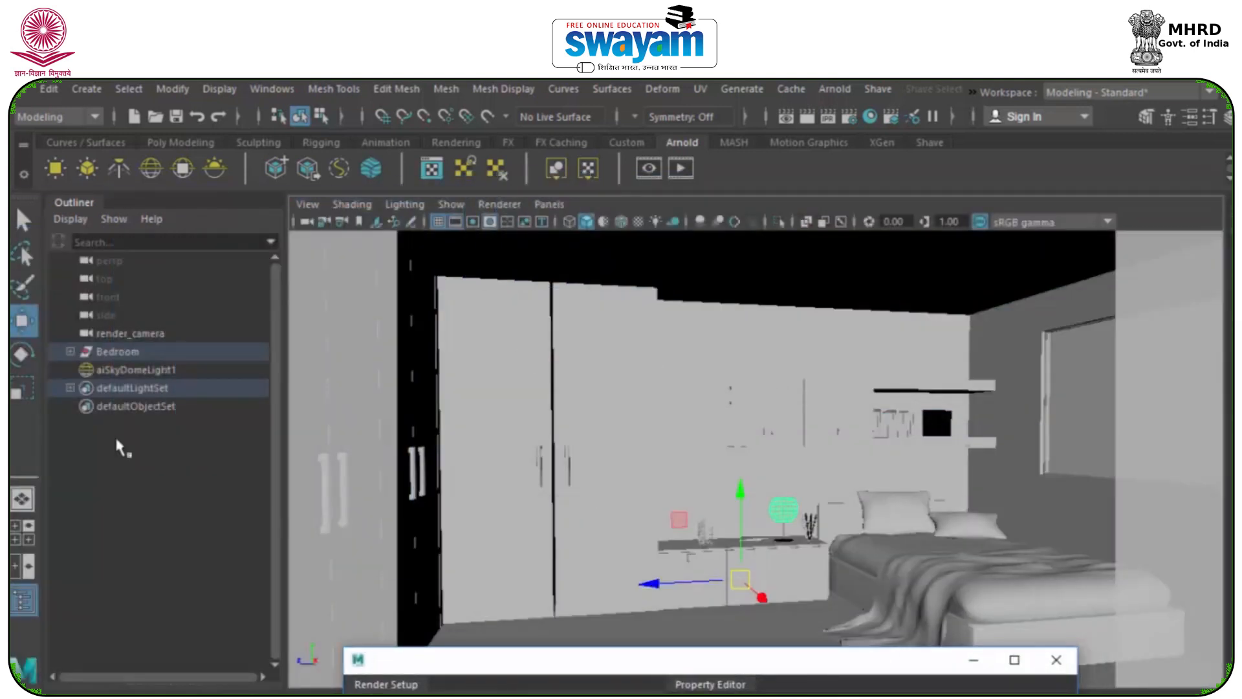
Step: Delete the light_pSphere2 mesh light nested under pSphere2 in the Bedroom group's Lamp_bulb group
{"action": "left_click", "coordinate": [70, 351]}
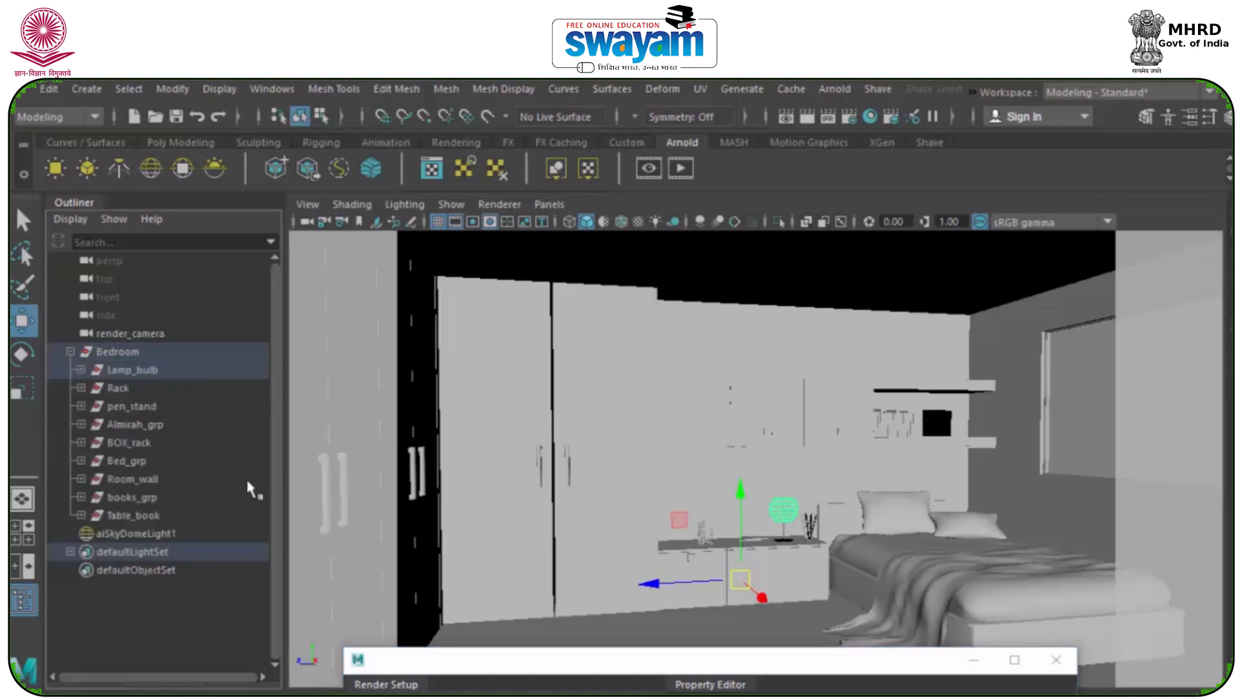
{"action": "left_click", "coordinate": [80, 369]}
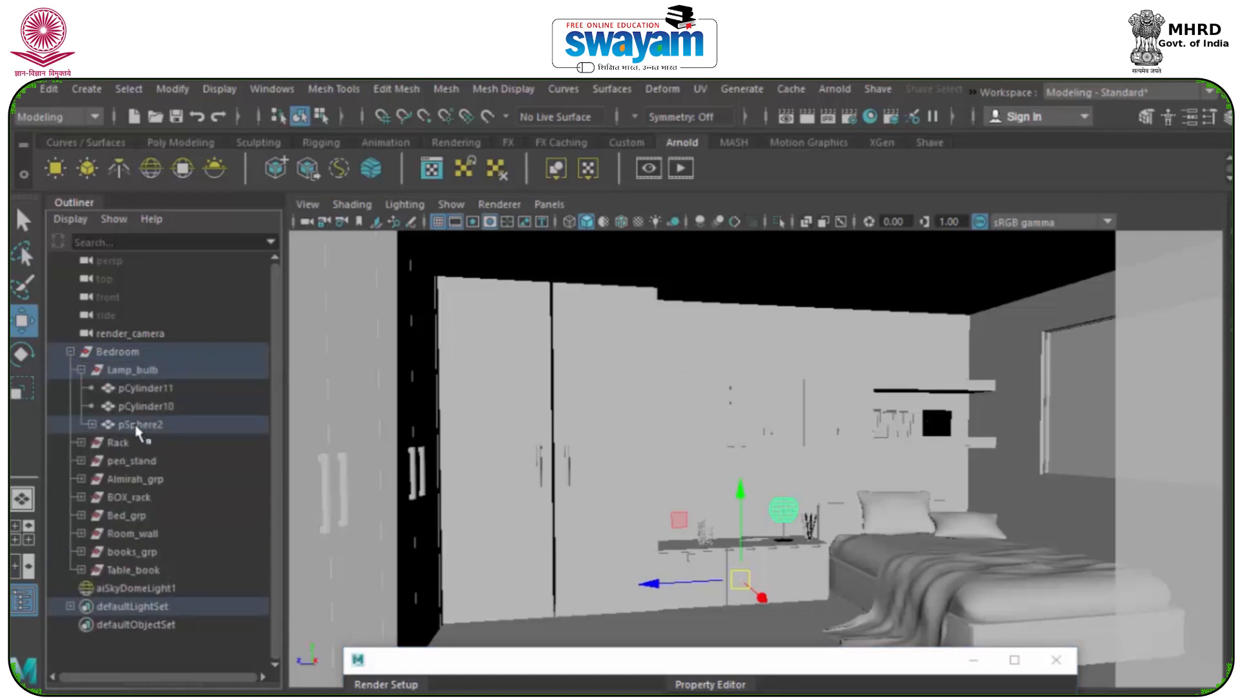
{"action": "left_click", "coordinate": [91, 423]}
{"action": "left_click", "coordinate": [205, 493]}
{"action": "left_click", "coordinate": [172, 442]}
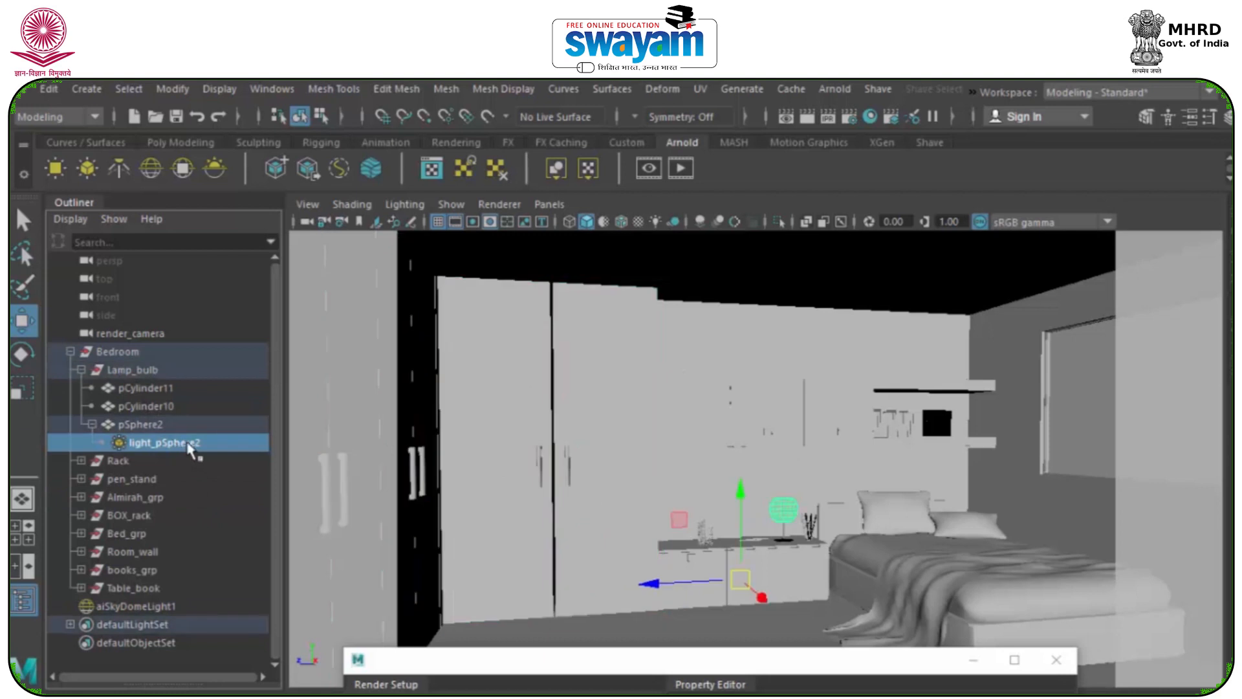
{"action": "key", "text": "Delete"}
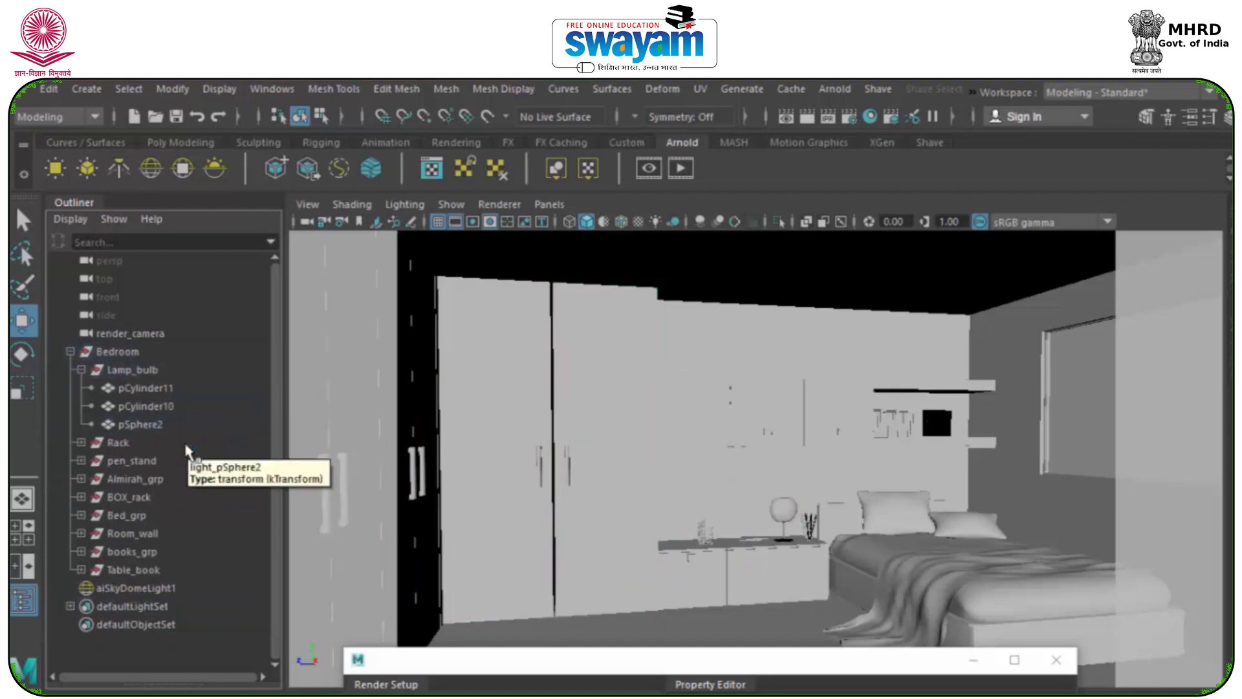
Step: Display the beauty layer in the viewport for comparison and make AO1 the visible render layer again
{"action": "left_click_drag", "start_coordinate": [493, 659], "coordinate": [159, 141]}
{"action": "left_click", "coordinate": [90, 369]}
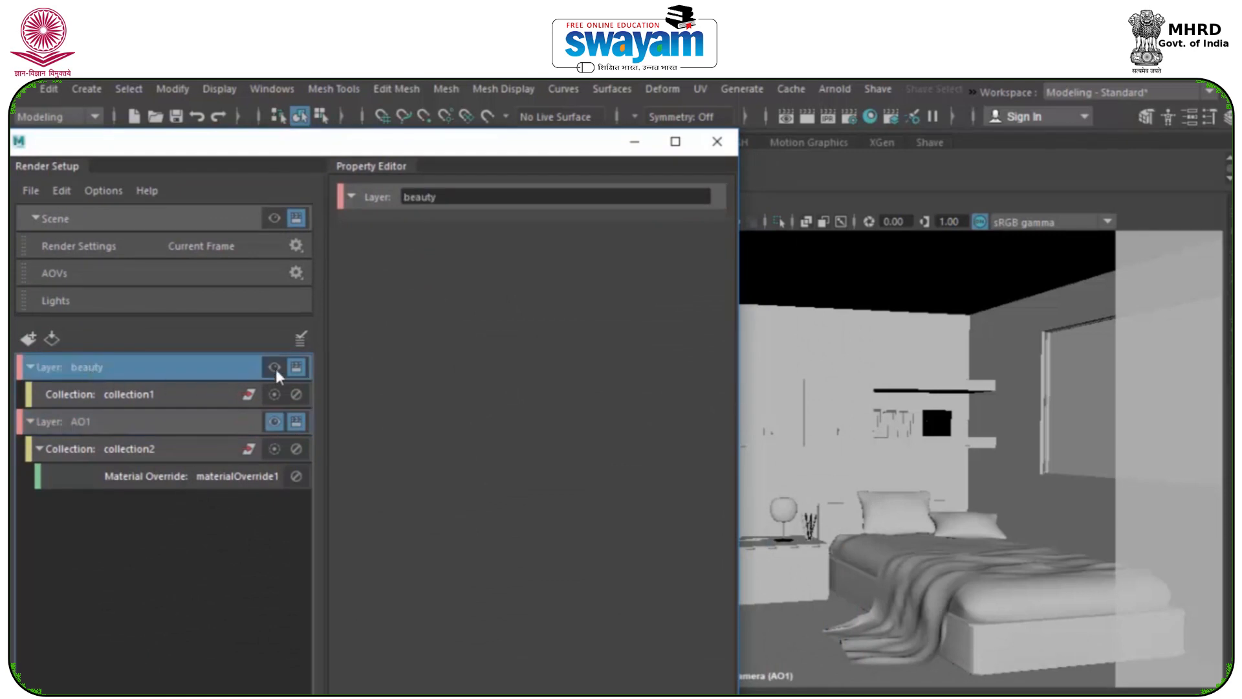
{"action": "left_click_drag", "start_coordinate": [381, 162], "coordinate": [702, 156]}
{"action": "left_click", "coordinate": [420, 431]}
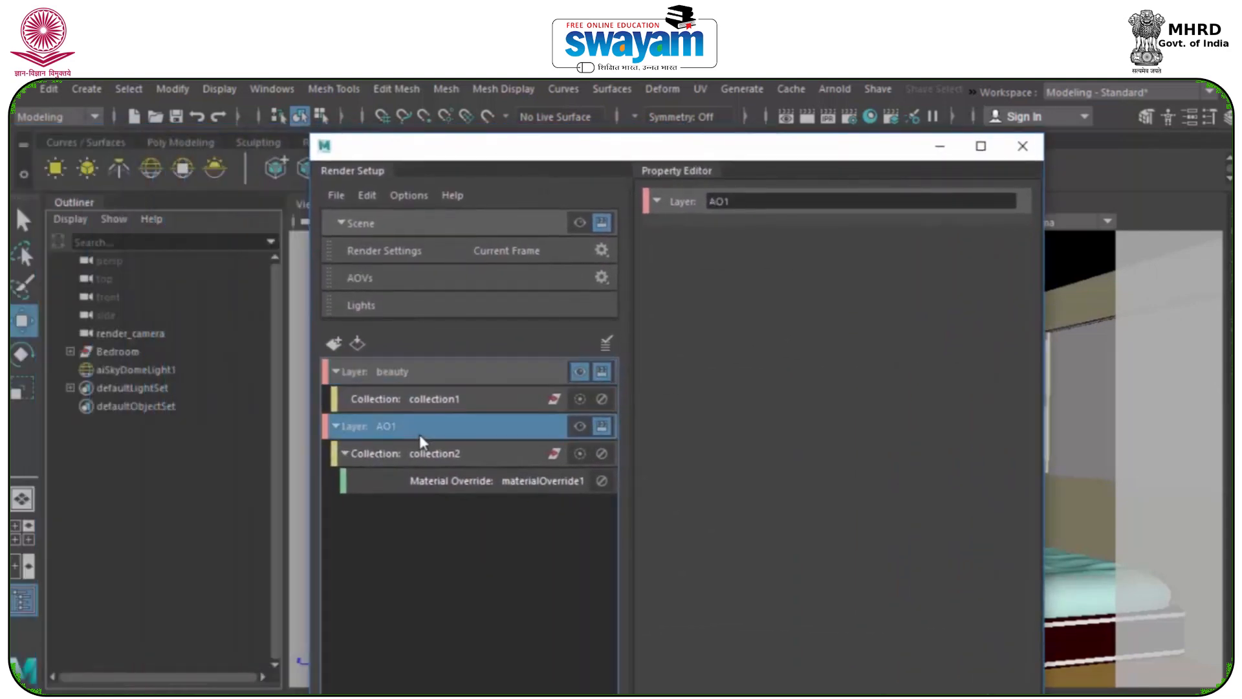
{"action": "left_click_drag", "start_coordinate": [623, 159], "coordinate": [398, 291]}
{"action": "left_click_drag", "start_coordinate": [398, 296], "coordinate": [377, 257]}
{"action": "left_click_drag", "start_coordinate": [571, 250], "coordinate": [821, 590]}
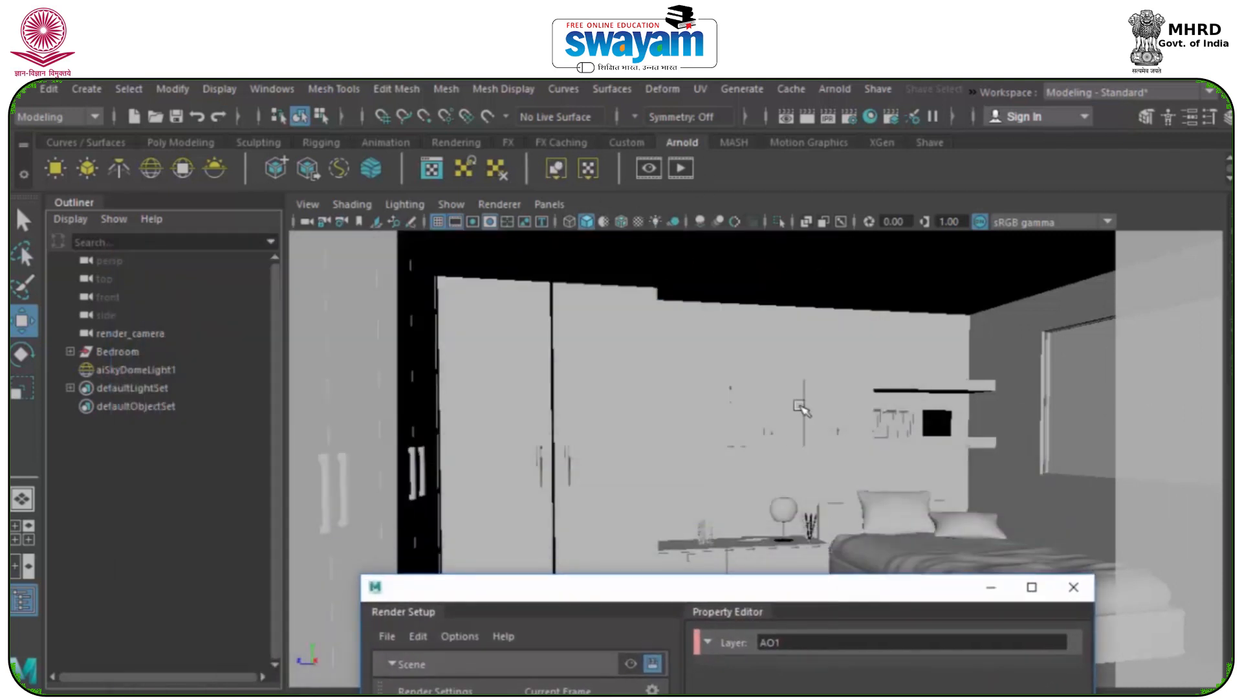
Step: Render the current frame of the AO1 layer and adjust the rendered image to exposure 0.38 and gamma 1.08
{"action": "left_click", "coordinate": [808, 118]}
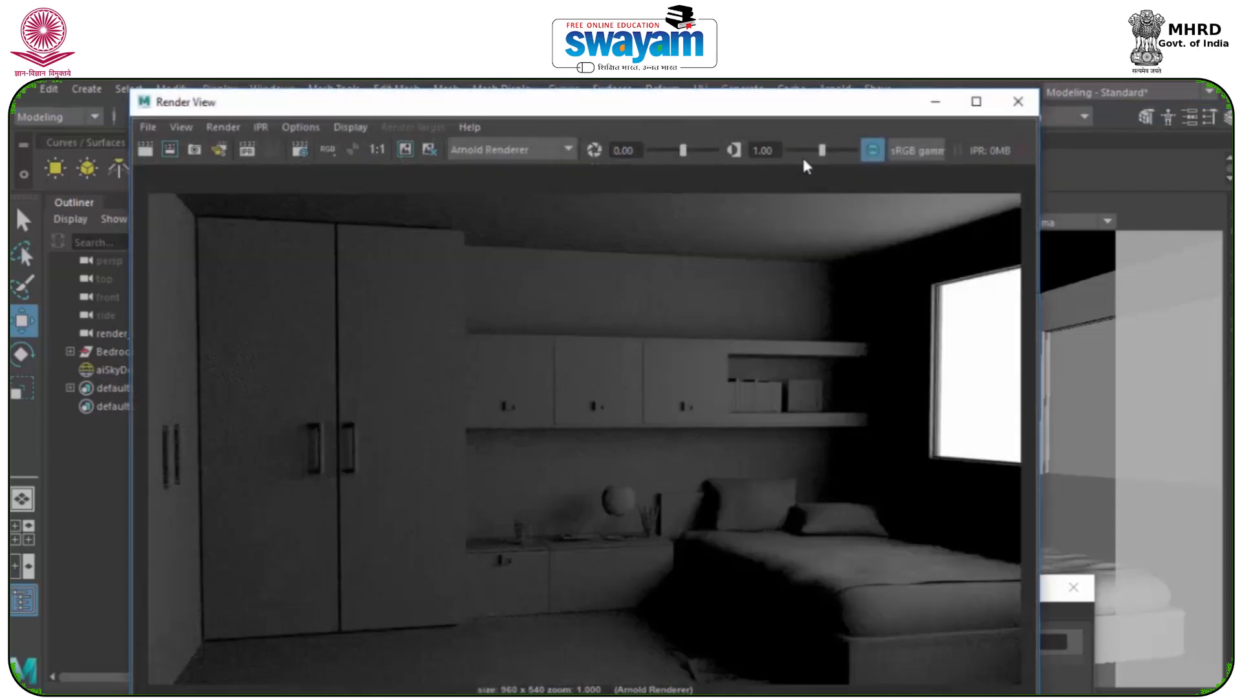
{"action": "mouse_move", "coordinate": [826, 151]}
{"action": "left_mouse_down"}
{"action": "mouse_move", "coordinate": [840, 153]}
{"action": "mouse_move", "coordinate": [828, 153]}
{"action": "left_mouse_up"}
{"action": "left_click_drag", "start_coordinate": [677, 148], "coordinate": [690, 154]}
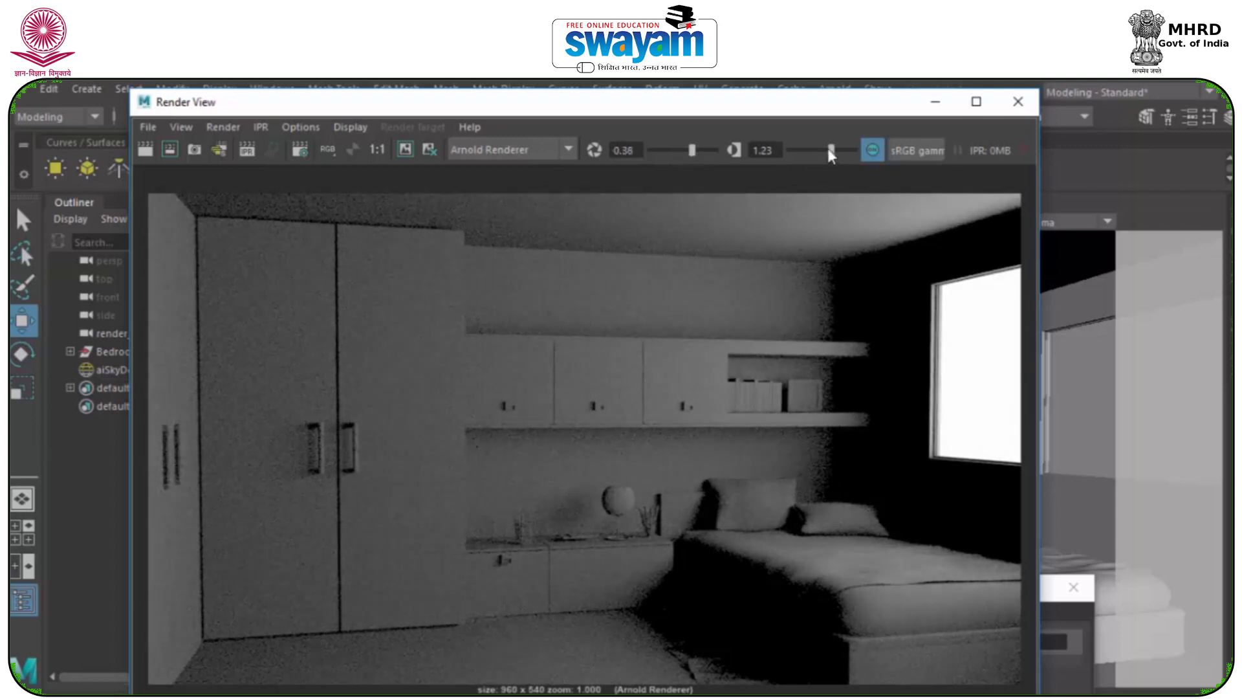
{"action": "left_click_drag", "start_coordinate": [831, 153], "coordinate": [827, 152]}
Step: Save the rendered image as a JPEG named ao in the multipass rendering folder on the Desktop and minimize the render window
{"action": "left_click", "coordinate": [147, 126]}
{"action": "left_click", "coordinate": [185, 177]}
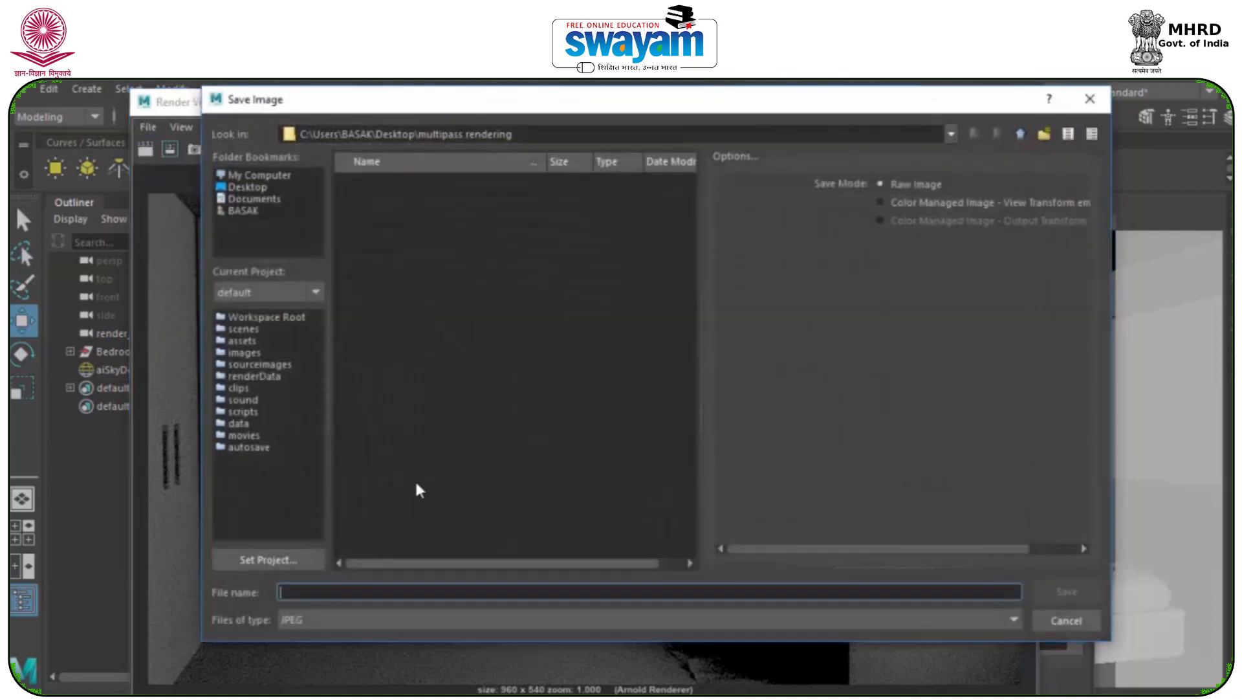
{"action": "type", "text": "ao"}
{"action": "left_click", "coordinate": [395, 620]}
{"action": "left_click", "coordinate": [394, 618]}
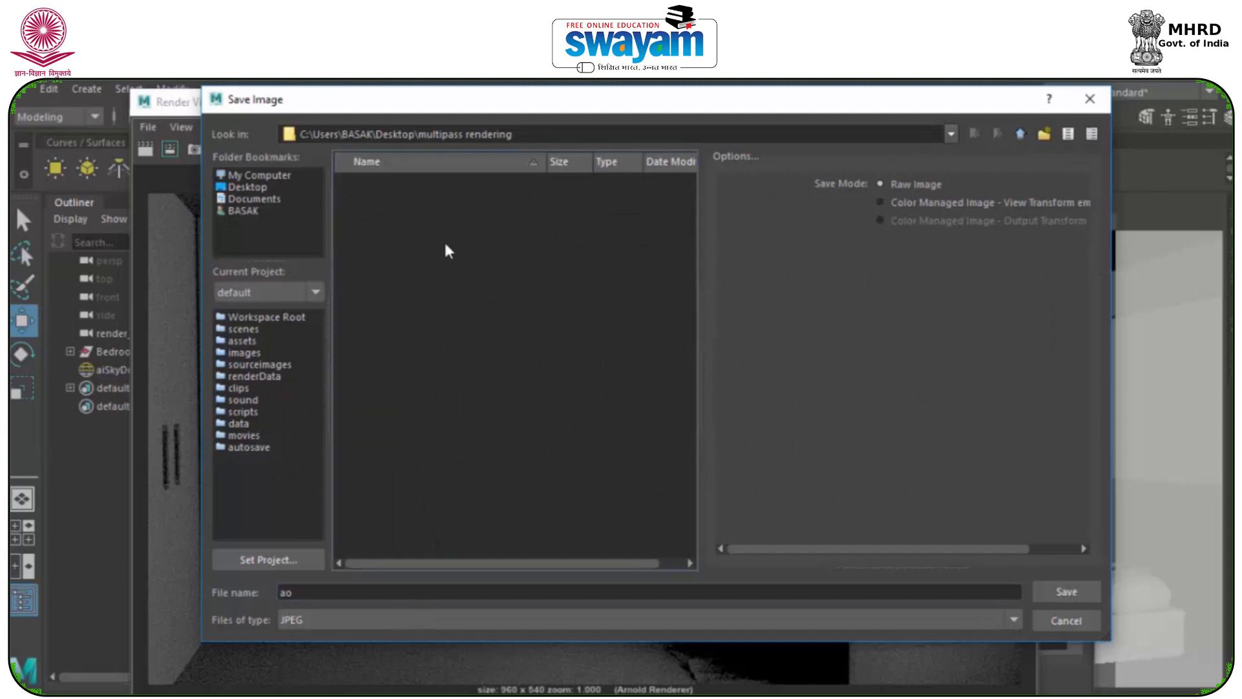
{"action": "left_click", "coordinate": [239, 188]}
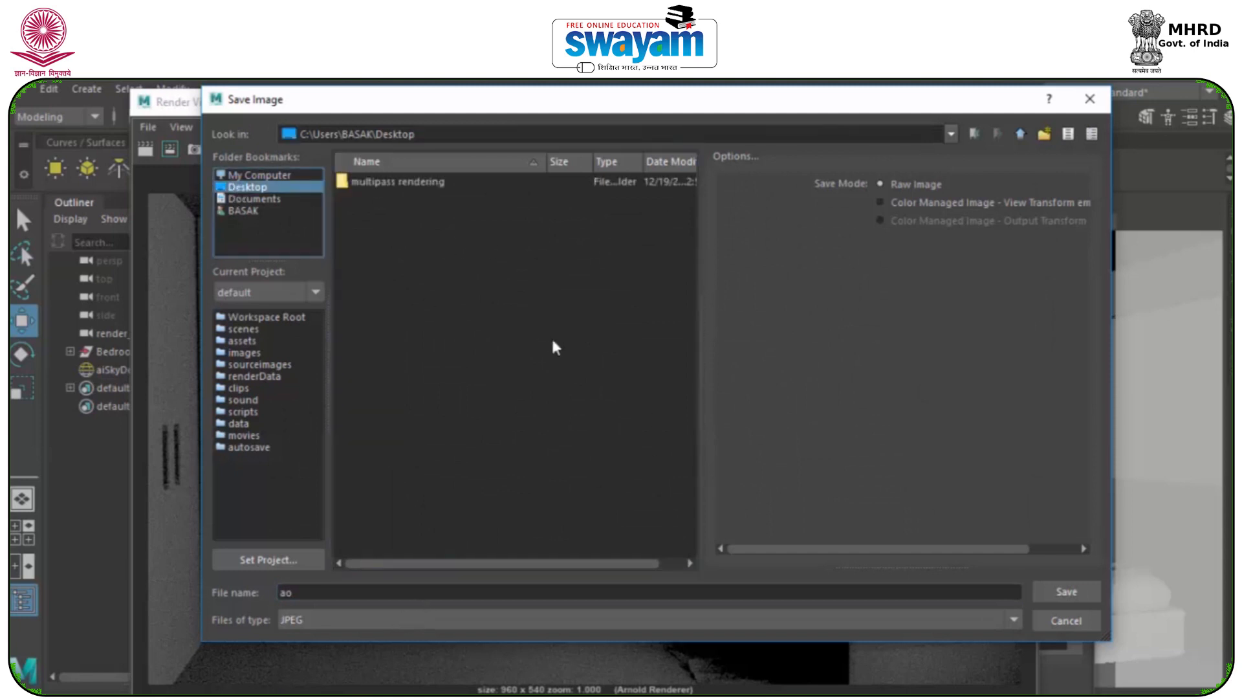
{"action": "double_click", "coordinate": [387, 182]}
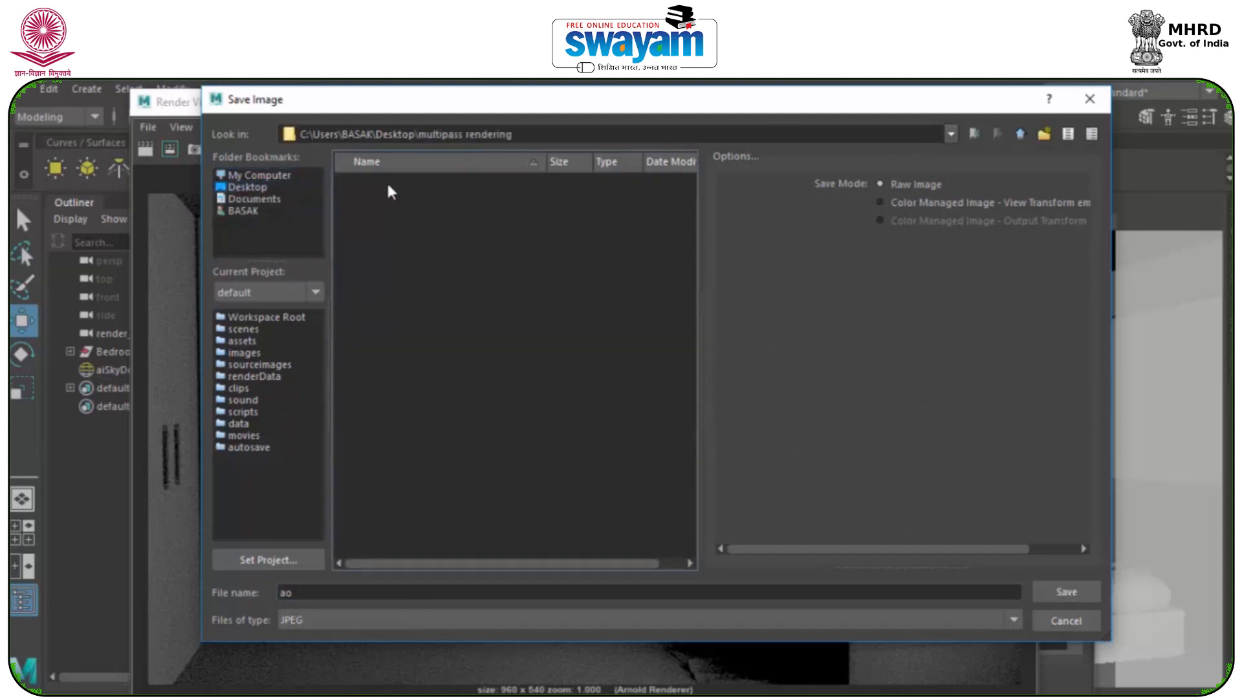
{"action": "left_click", "coordinate": [1066, 592]}
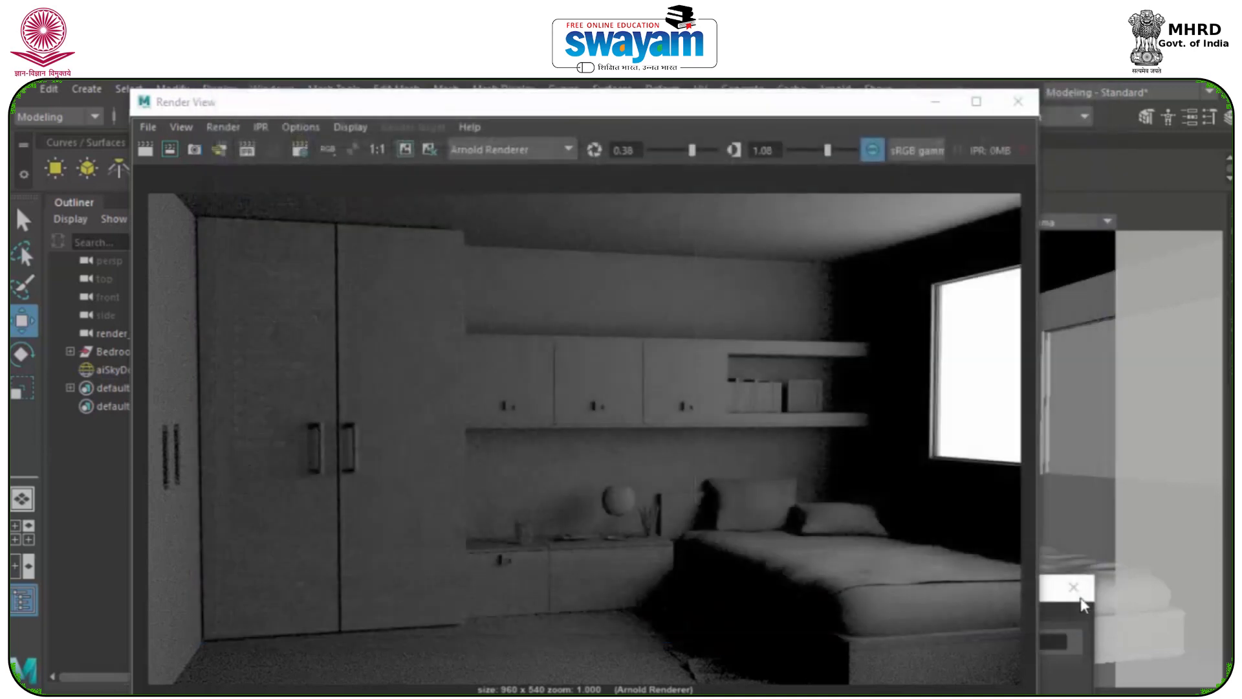
{"action": "left_click", "coordinate": [936, 103]}
Step: Create a new render layer named bounce_glossy
{"action": "left_click_drag", "start_coordinate": [896, 237], "coordinate": [899, 158]}
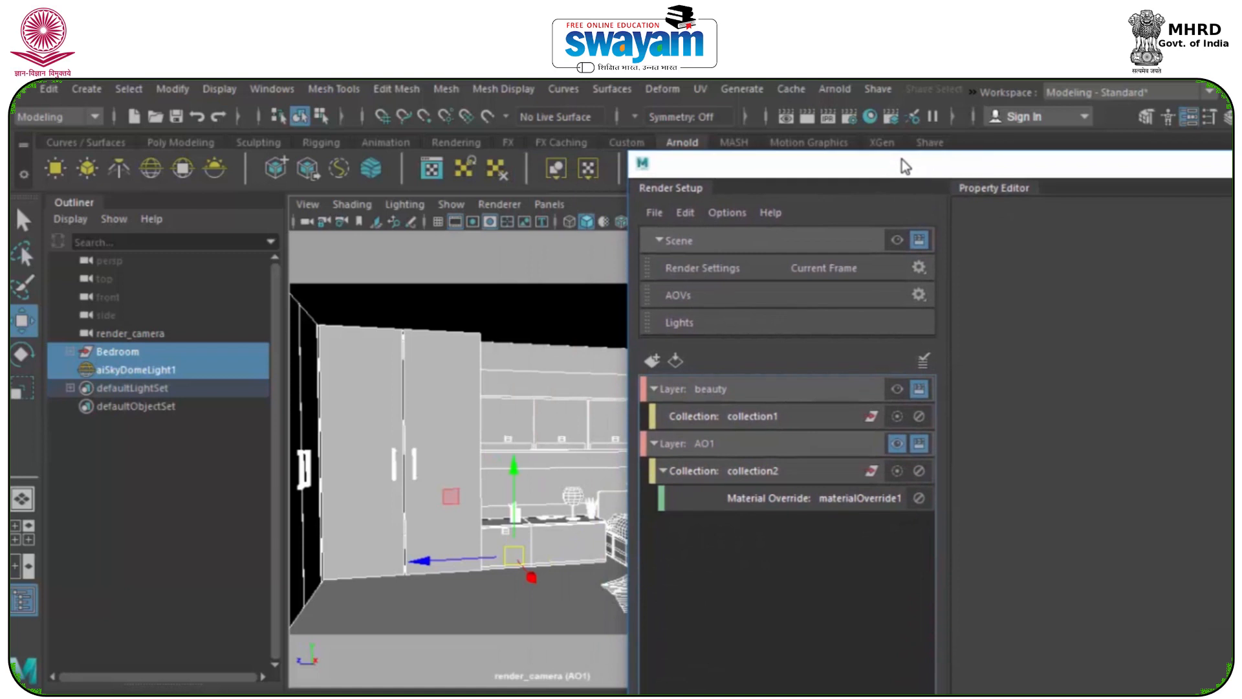
{"action": "left_click", "coordinate": [654, 361]}
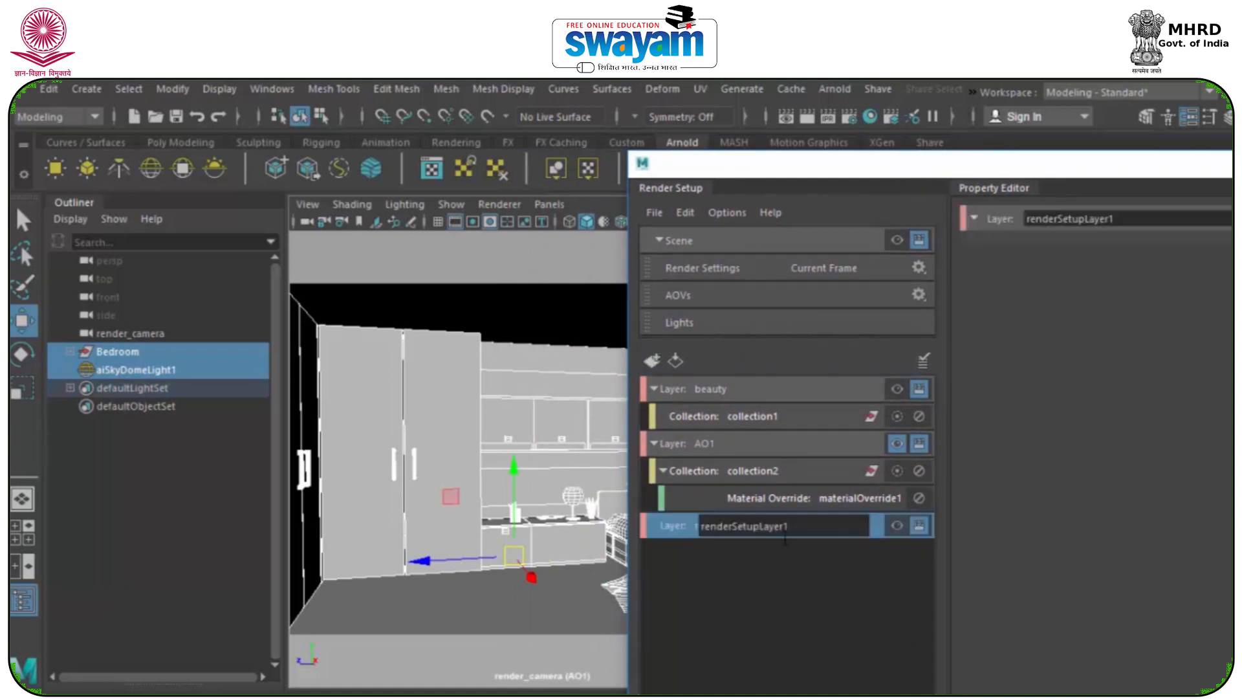
{"action": "left_click_drag", "start_coordinate": [803, 529], "coordinate": [615, 540]}
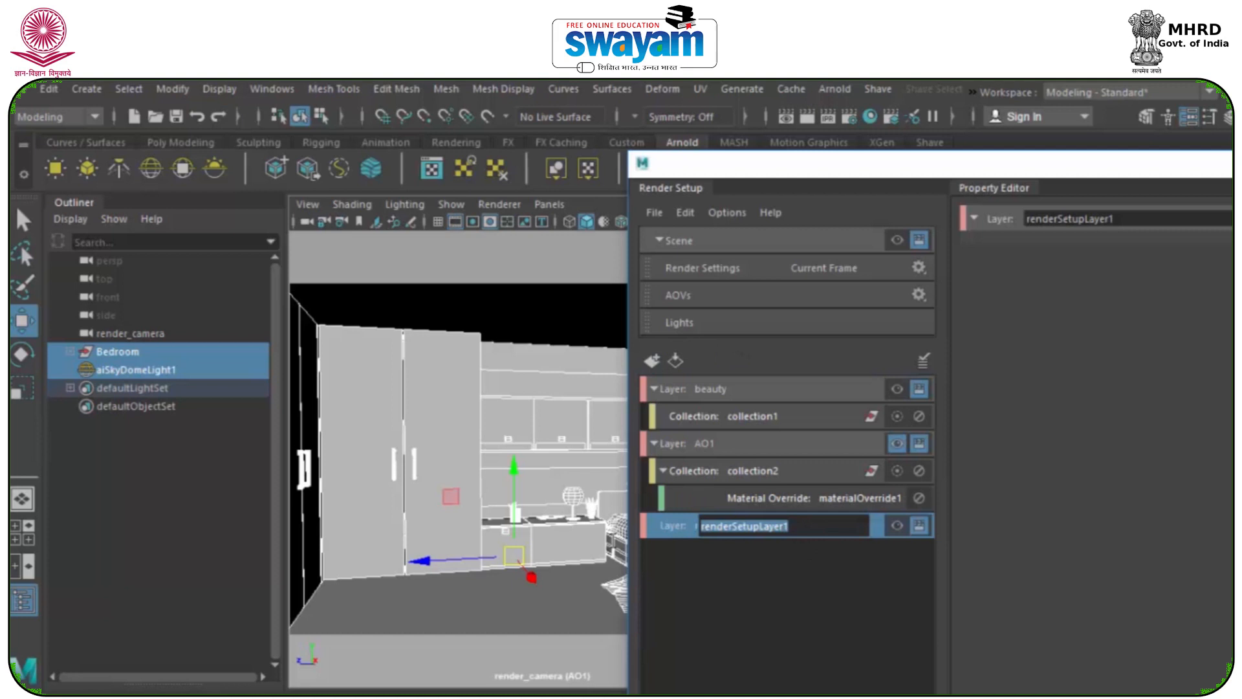
{"action": "type", "text": "bounce/gloss"}
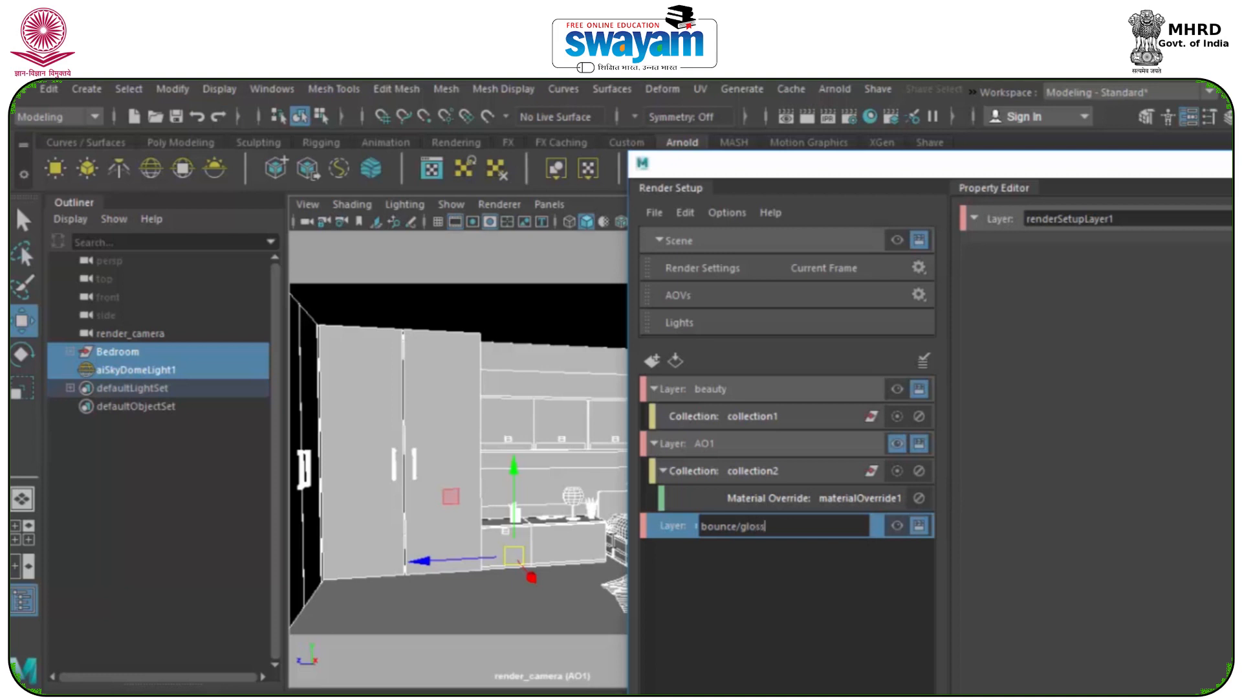
{"action": "left_click", "coordinate": [784, 624]}
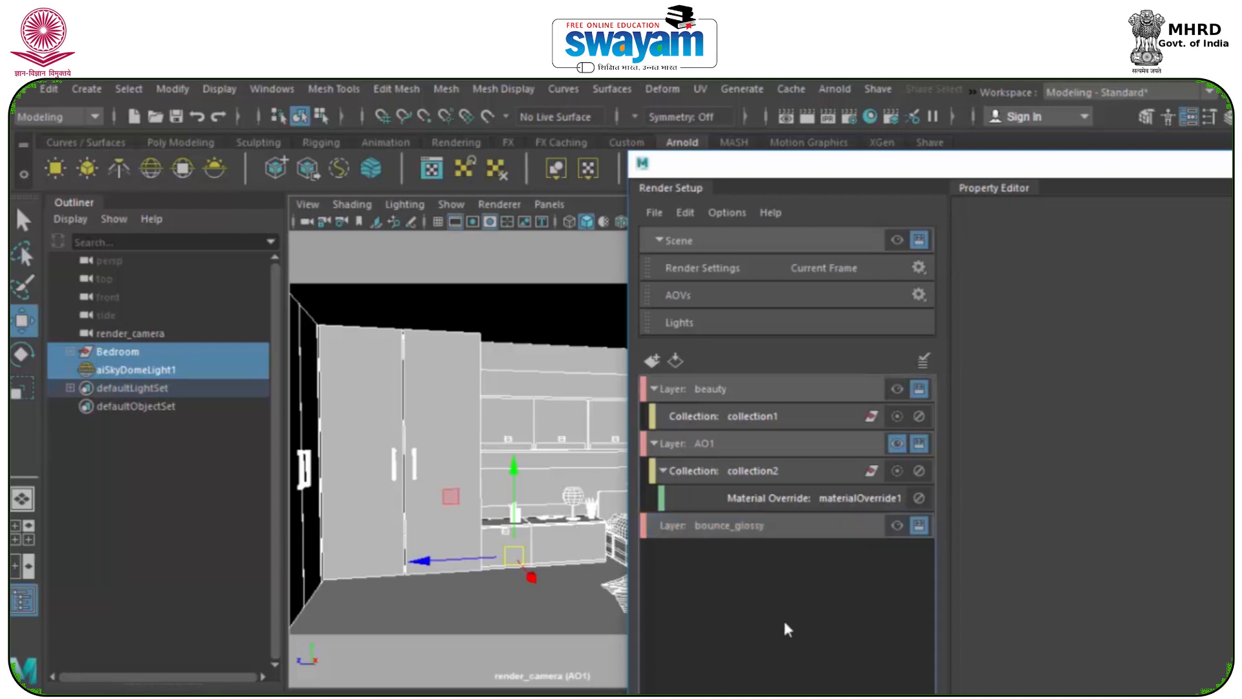
Step: Create a collection inside the bounce_glossy layer
{"action": "right_click", "coordinate": [743, 529]}
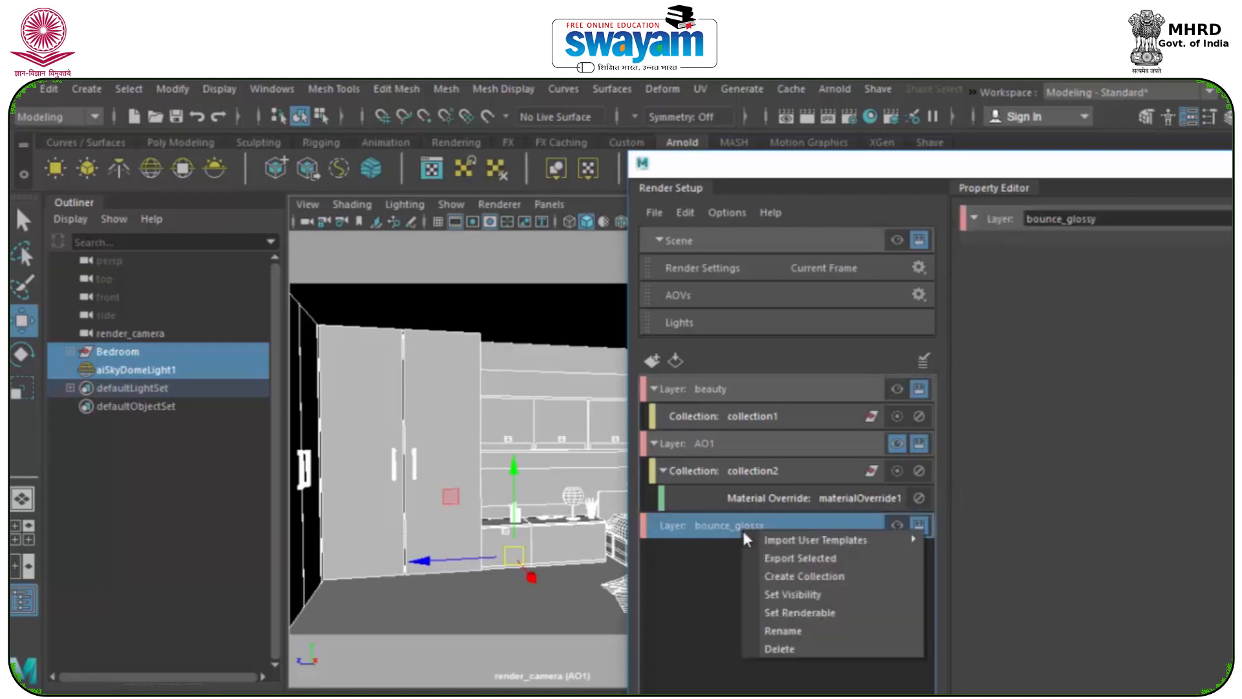
{"action": "left_click", "coordinate": [795, 578]}
{"action": "left_click_drag", "start_coordinate": [1004, 174], "coordinate": [830, 268]}
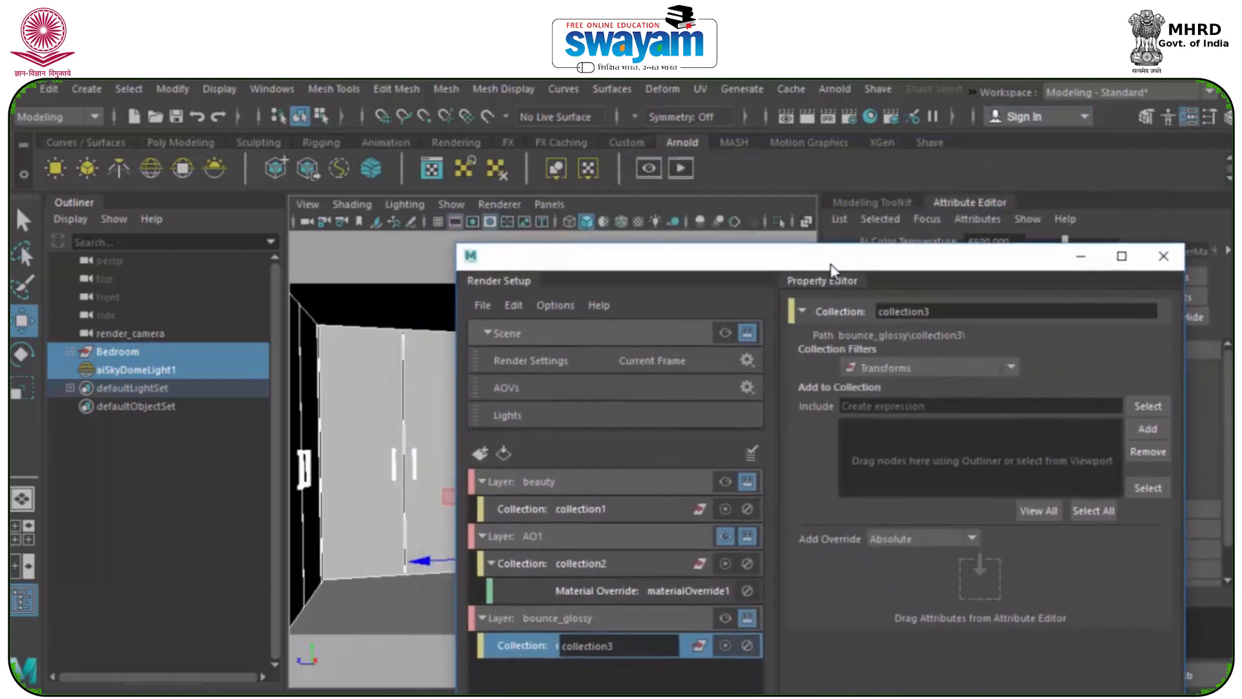
{"action": "left_click_drag", "start_coordinate": [717, 266], "coordinate": [837, 240]}
Step: Make beauty the visible render layer and clear the selection of the Bedroom group and aiSkyDomeLight1
{"action": "left_click", "coordinate": [693, 454]}
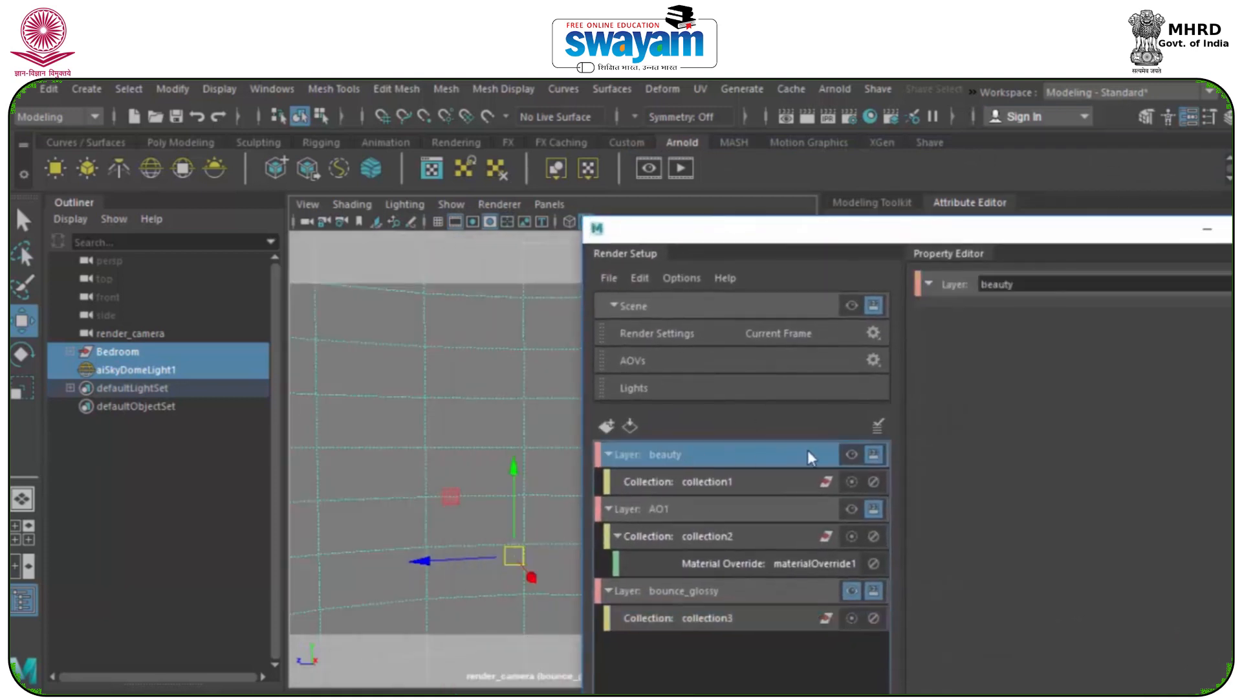
{"action": "left_click", "coordinate": [852, 453]}
{"action": "left_click", "coordinate": [150, 493]}
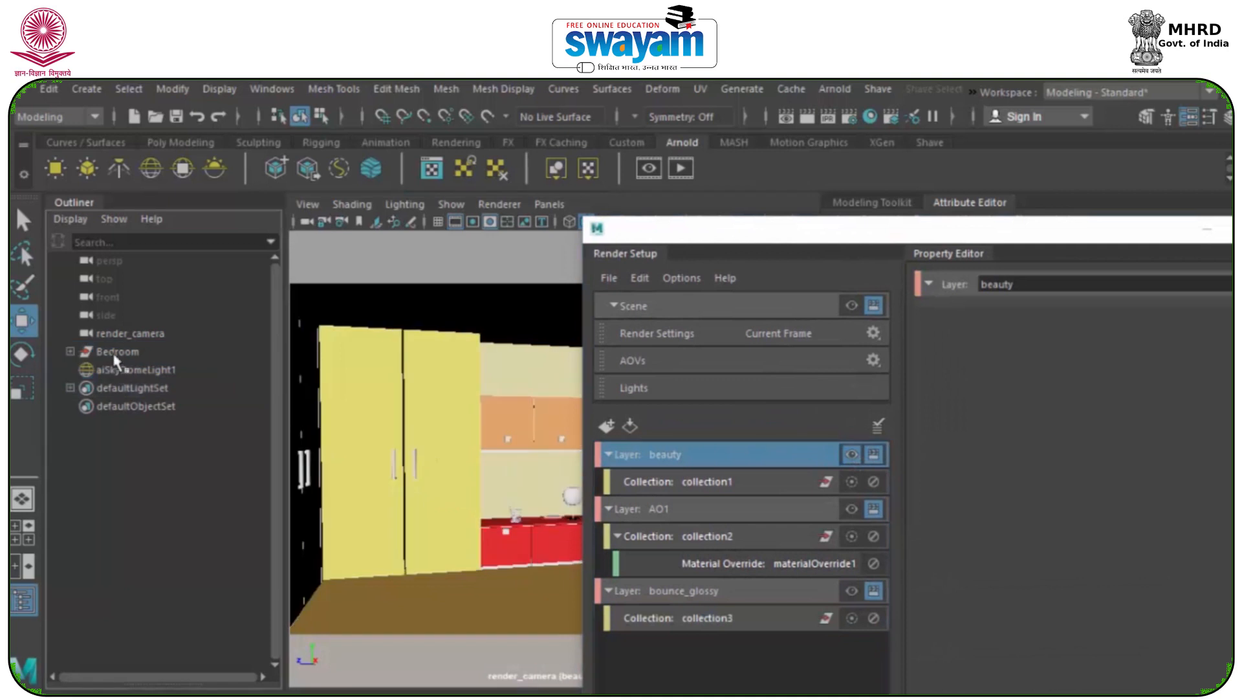
{"action": "left_click_drag", "start_coordinate": [598, 240], "coordinate": [737, 392]}
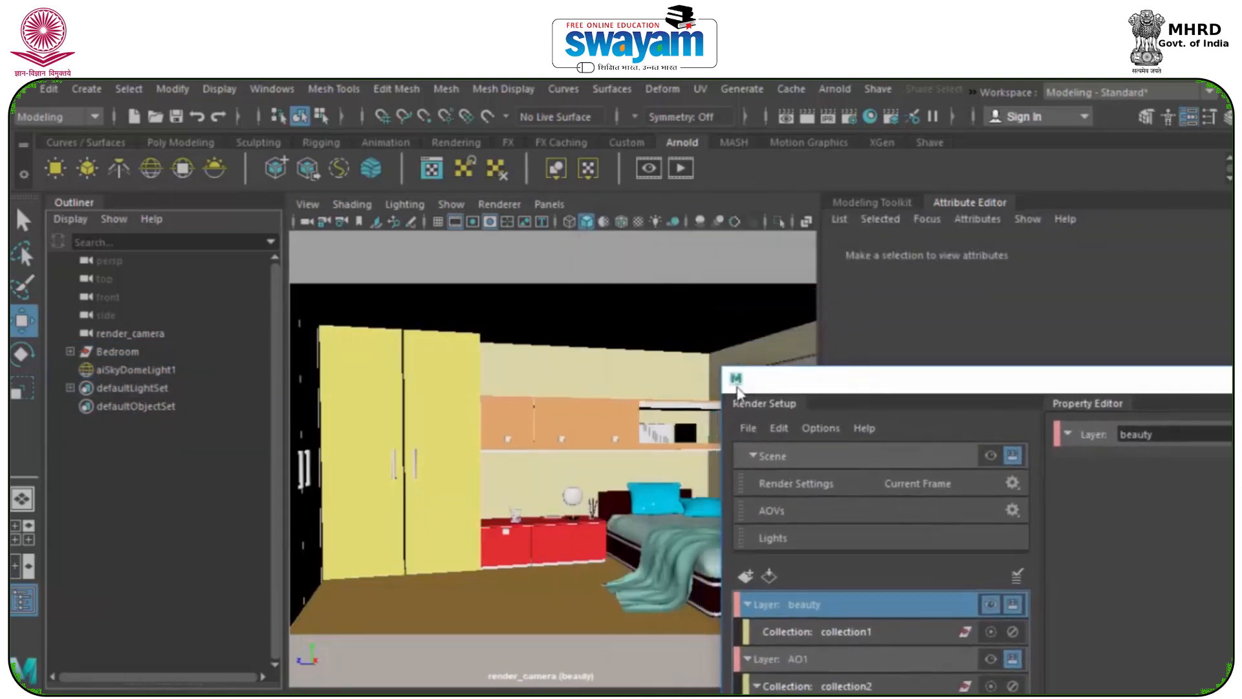
{"action": "left_click", "coordinate": [138, 351]}
{"action": "left_click", "coordinate": [139, 369], "text": "ctrl"}
{"action": "left_click", "coordinate": [187, 517]}
Step: Switch the viewport to the persp camera and select the table lamp's globe up close
{"action": "left_click", "coordinate": [579, 502]}
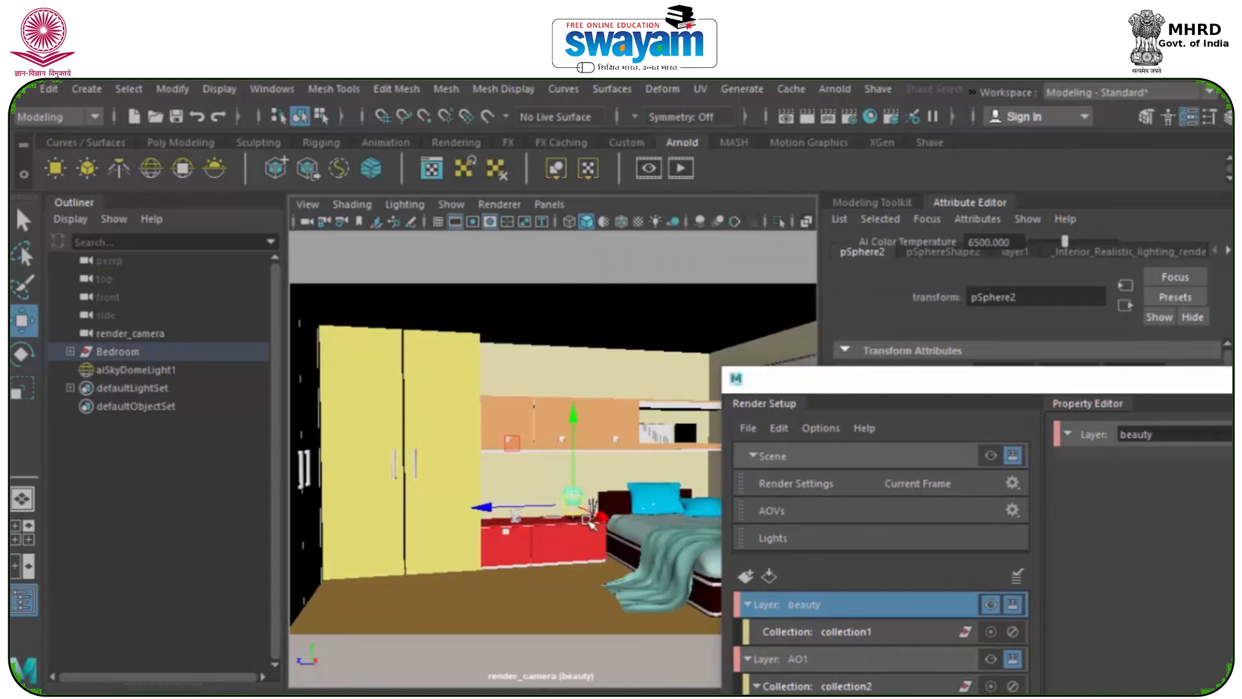
{"action": "left_click", "coordinate": [21, 498]}
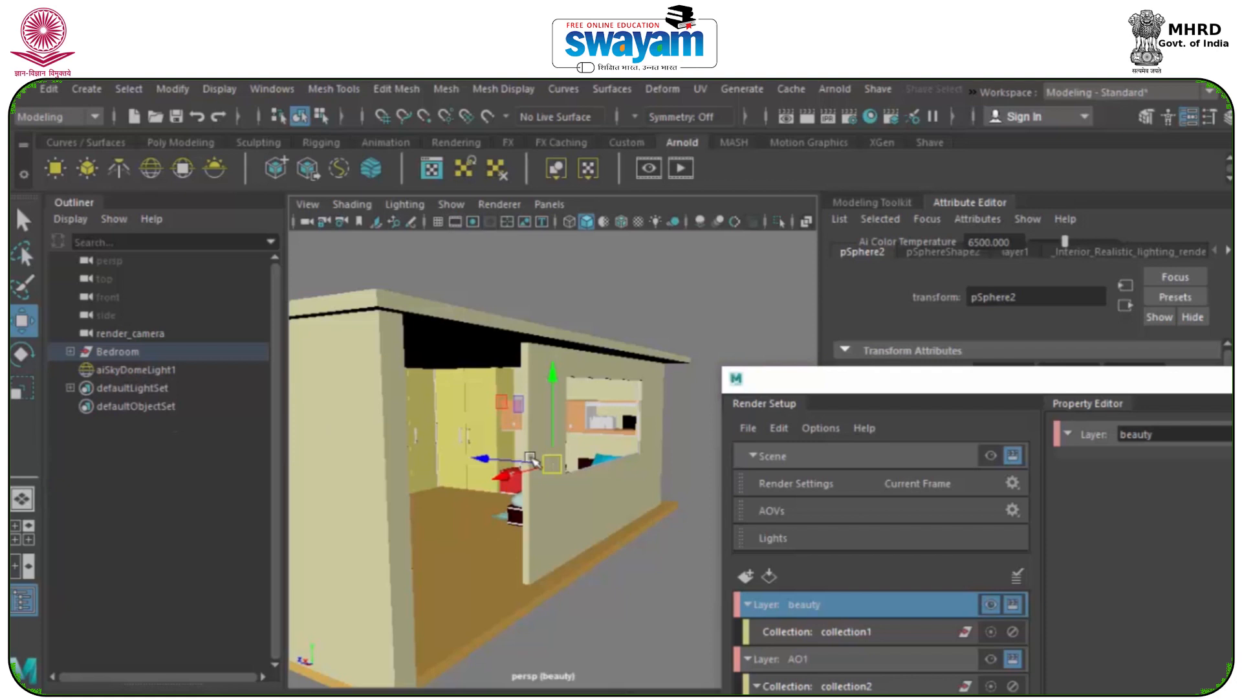
{"action": "left_click", "coordinate": [550, 204]}
{"action": "mouse_move", "coordinate": [592, 222]}
{"action": "left_click", "coordinate": [766, 238]}
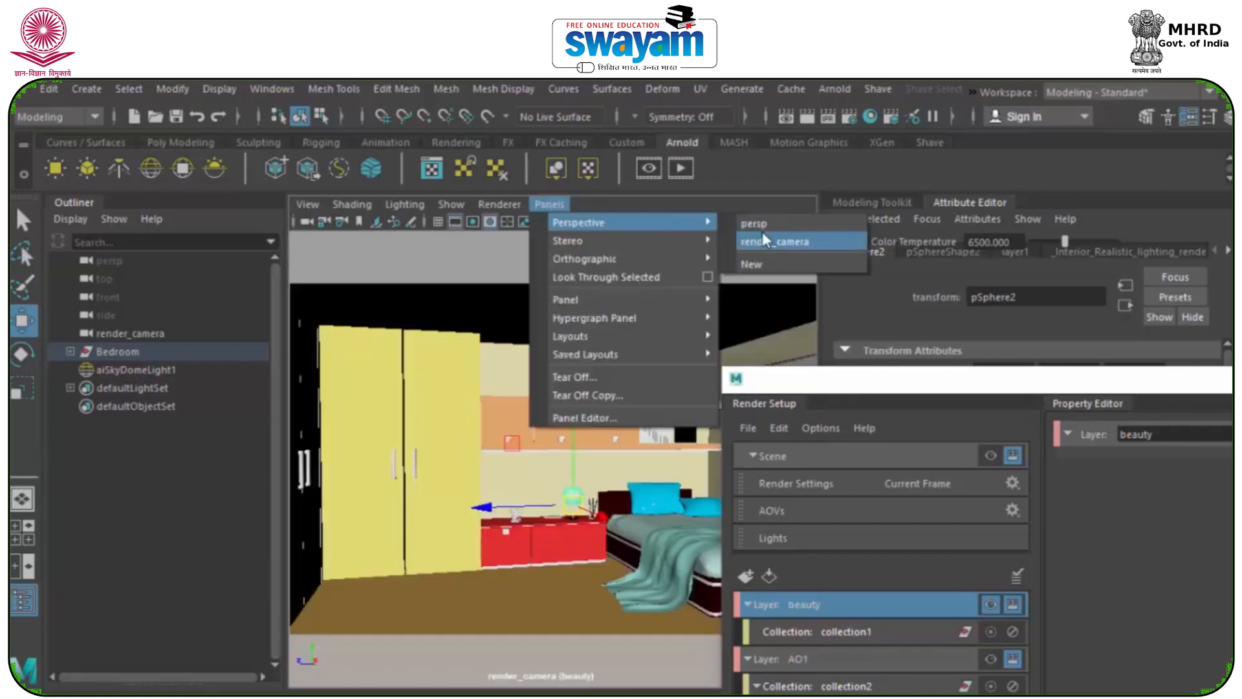
{"action": "left_click", "coordinate": [758, 227]}
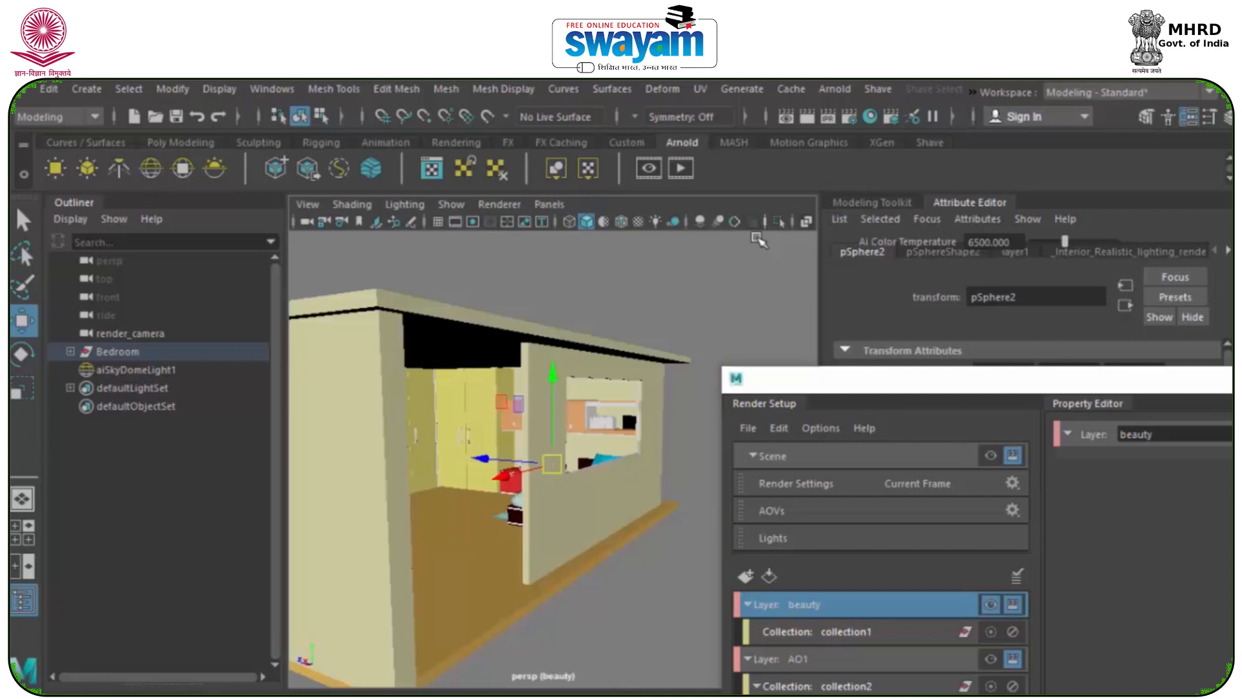
{"action": "left_click", "coordinate": [646, 585]}
{"action": "scroll", "coordinate": [530, 464], "scroll_direction": "down", "scroll_amount": 5}
{"action": "scroll", "coordinate": [531, 464], "scroll_direction": "up", "scroll_amount": 8}
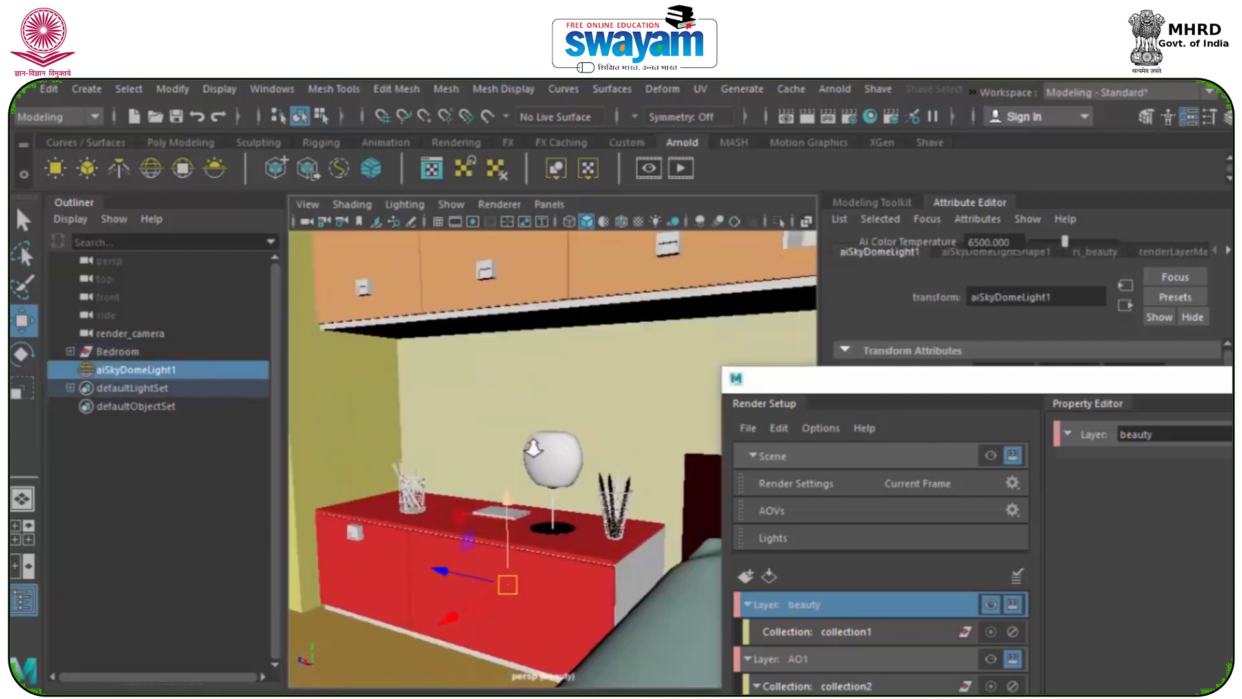
{"action": "left_click", "coordinate": [554, 451]}
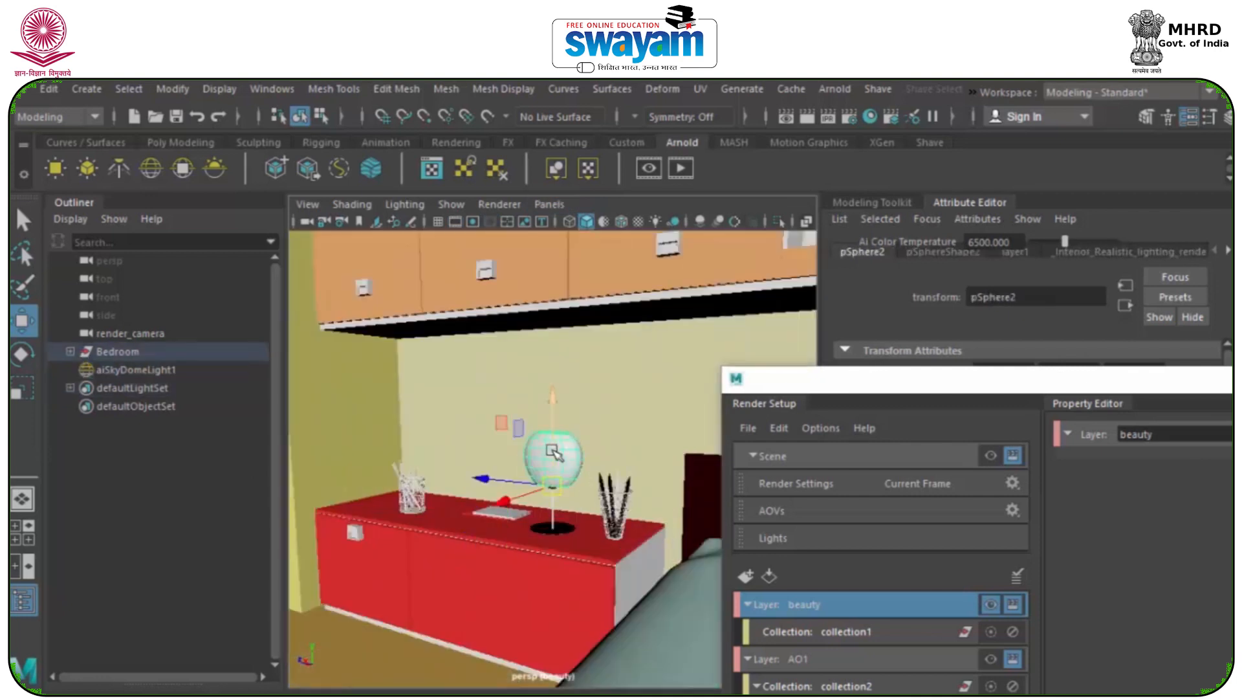
Step: Locate pSphere2 in the Lamp_bulb group and convert it into an Arnold mesh light
{"action": "left_click", "coordinate": [70, 351]}
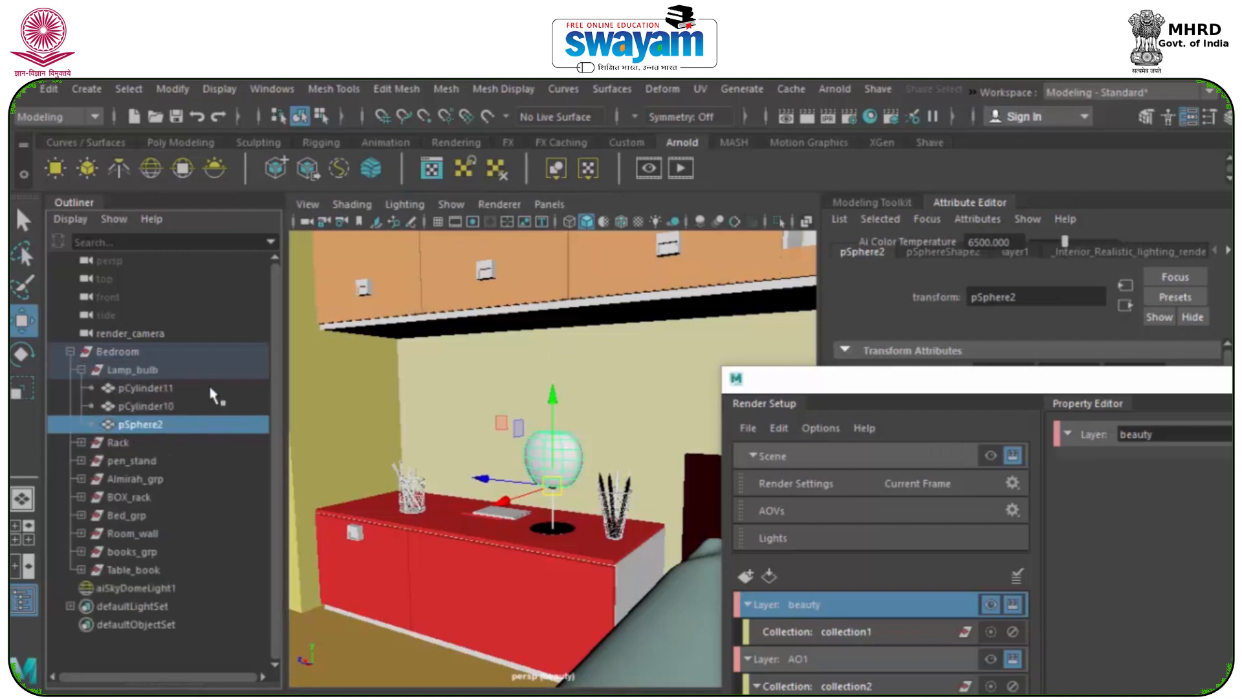
{"action": "left_click", "coordinate": [82, 370]}
{"action": "left_click", "coordinate": [81, 370]}
{"action": "left_click", "coordinate": [87, 170]}
Step: Set the lamp mesh light's exposure to 2.763 and its intensity to 2
{"action": "left_click_drag", "start_coordinate": [866, 386], "coordinate": [262, 321]}
{"action": "left_click_drag", "start_coordinate": [1113, 471], "coordinate": [1153, 487]}
{"action": "double_click", "coordinate": [1022, 451]}
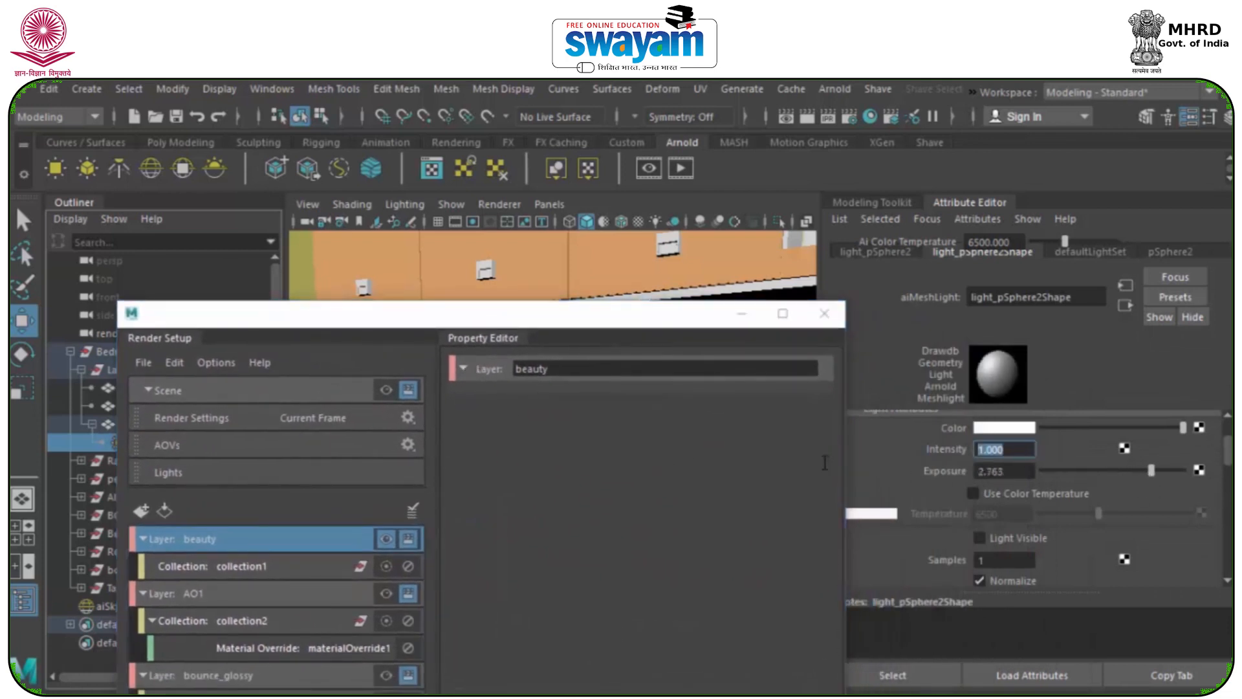
{"action": "type", "text": "2"}
{"action": "key", "text": "Return"}
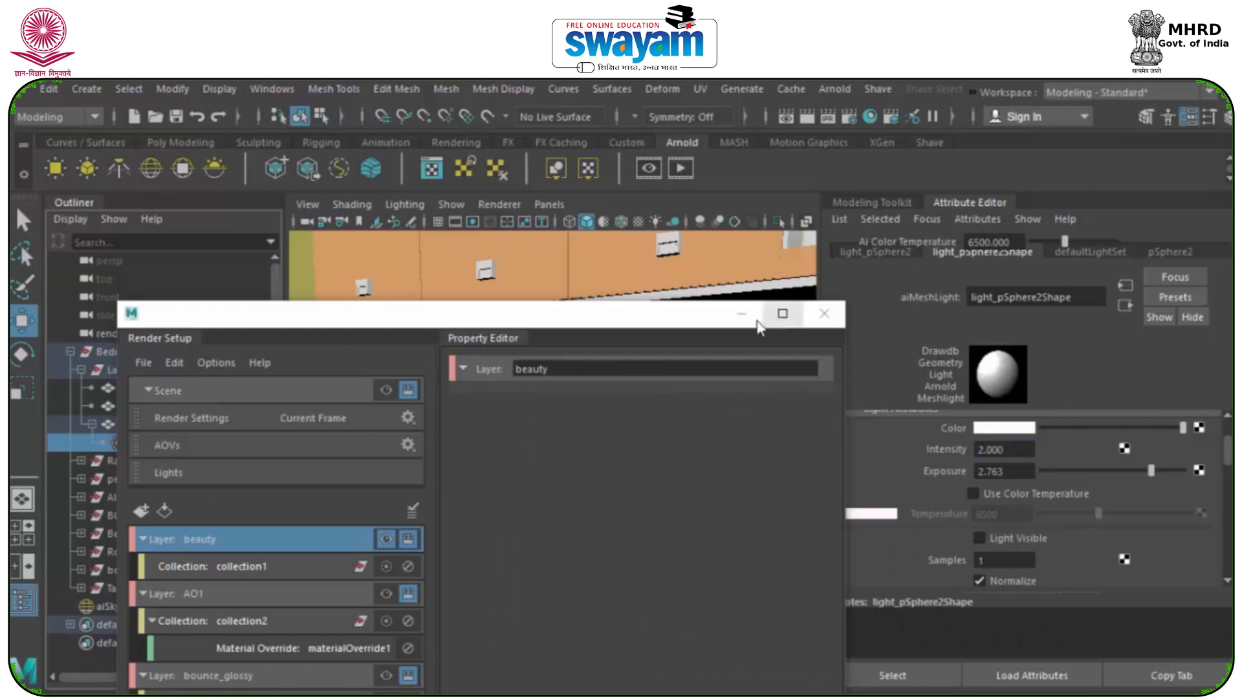
Step: Close the Render Setup window and switch the viewport to render_camera
{"action": "left_click", "coordinate": [824, 314]}
{"action": "left_click", "coordinate": [550, 206]}
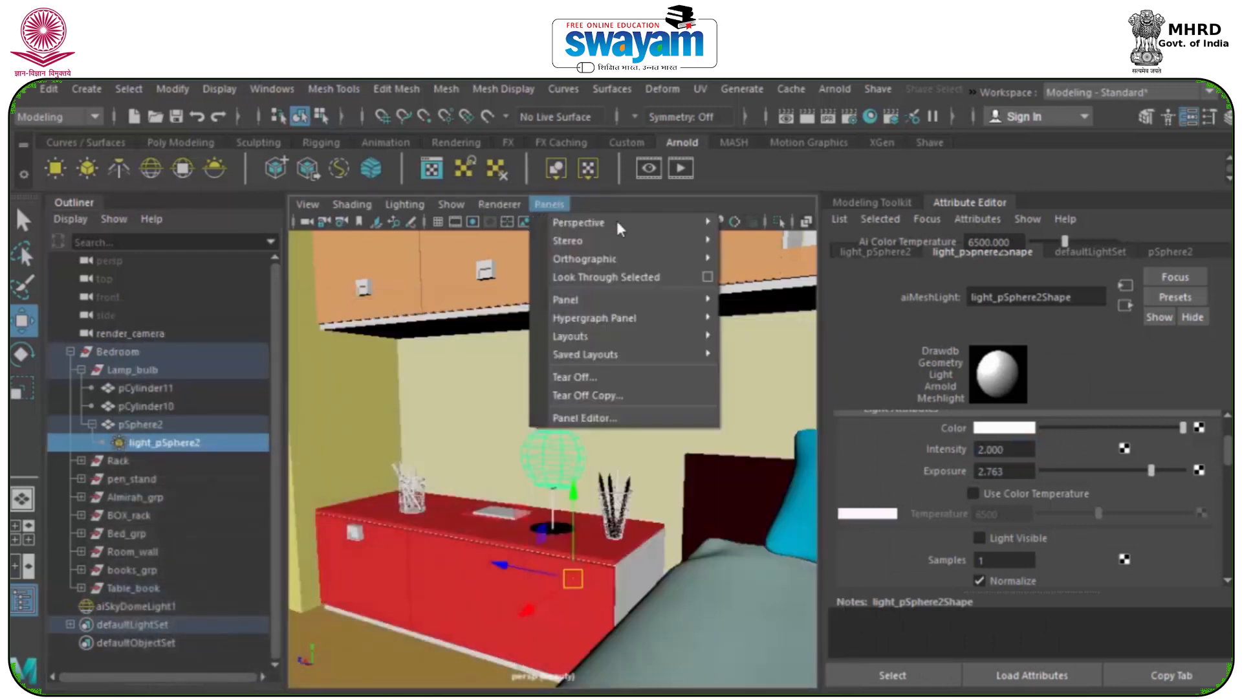
{"action": "mouse_move", "coordinate": [615, 217]}
{"action": "left_click", "coordinate": [786, 240]}
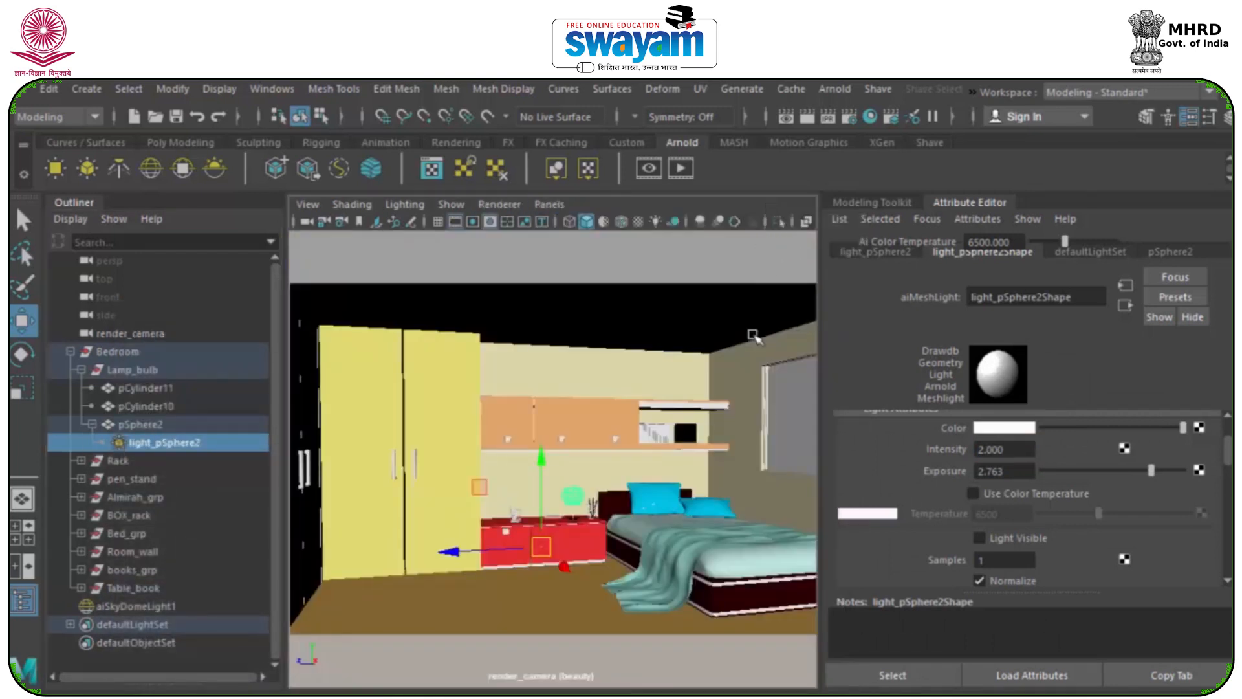
Step: Add the Bedroom group and aiSkyDomeLight1 to collection3 of the bounce_glossy render layer
{"action": "key", "text": "space"}
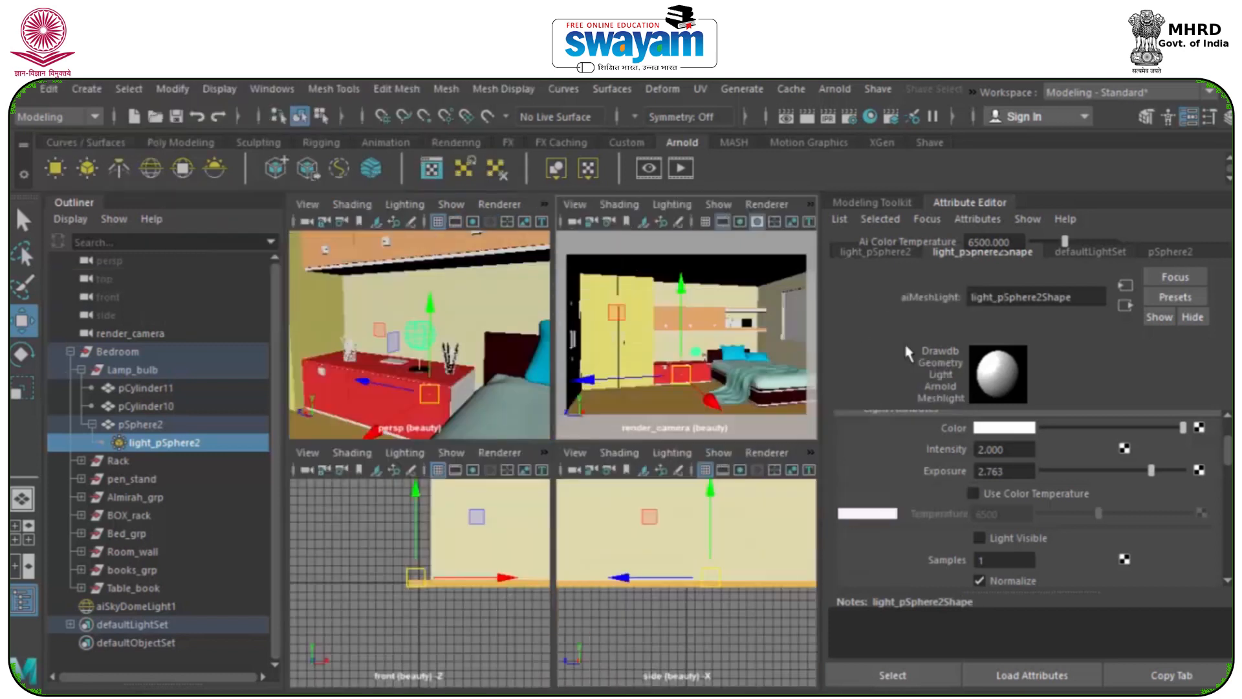
{"action": "key", "text": "space"}
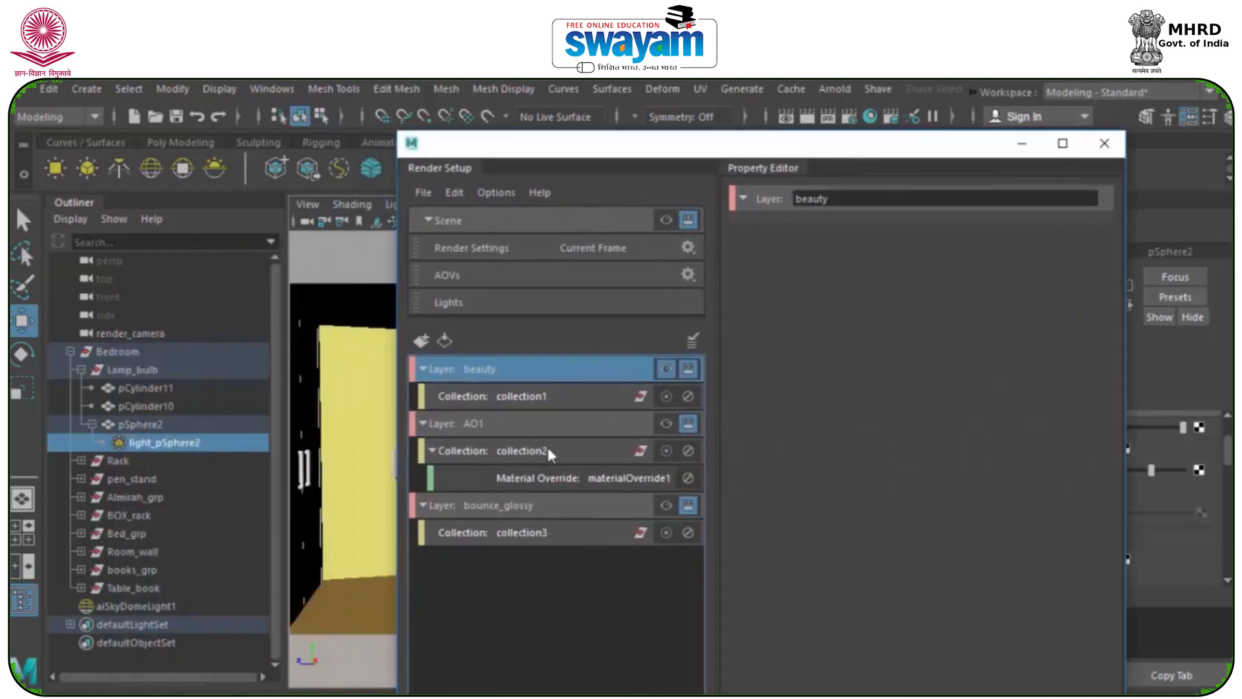
{"action": "left_click", "coordinate": [486, 508]}
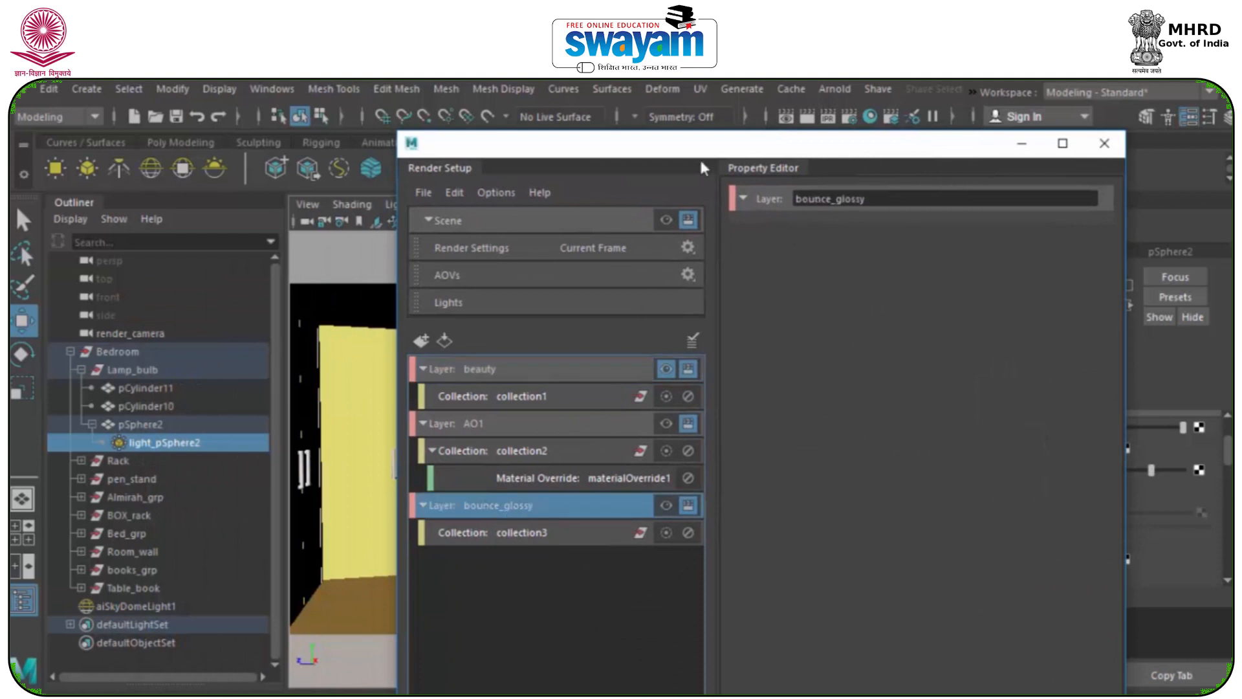
{"action": "left_click", "coordinate": [70, 352]}
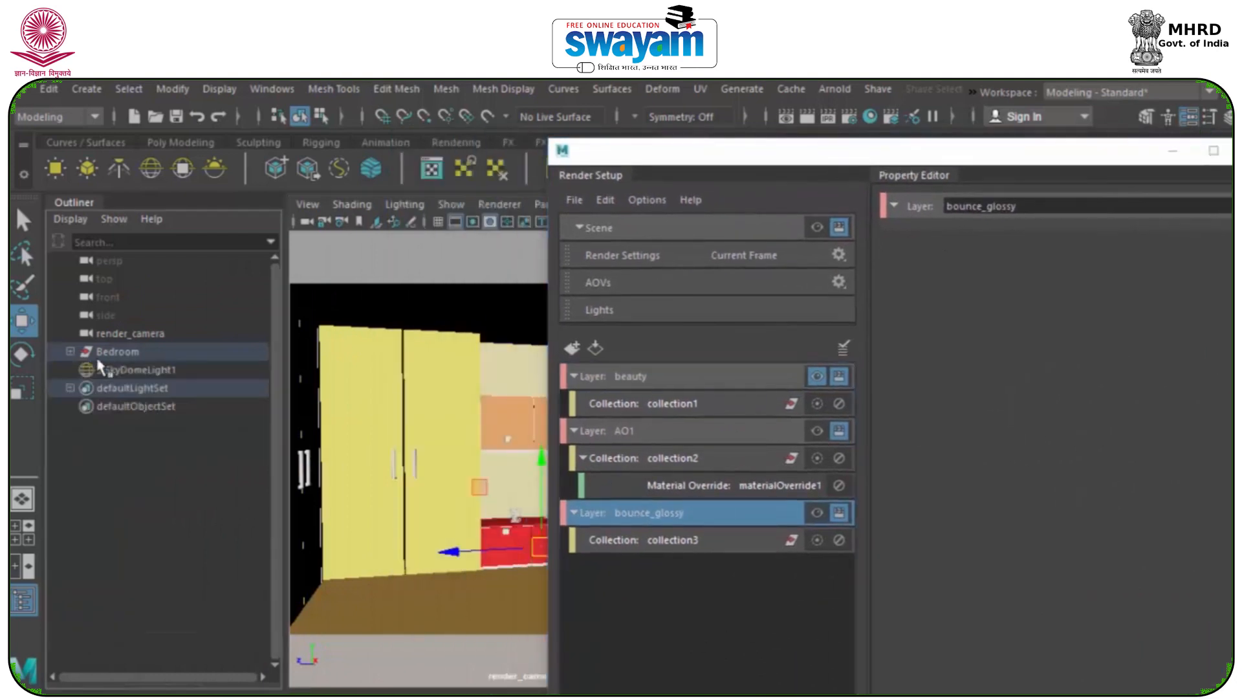
{"action": "left_click", "coordinate": [122, 353]}
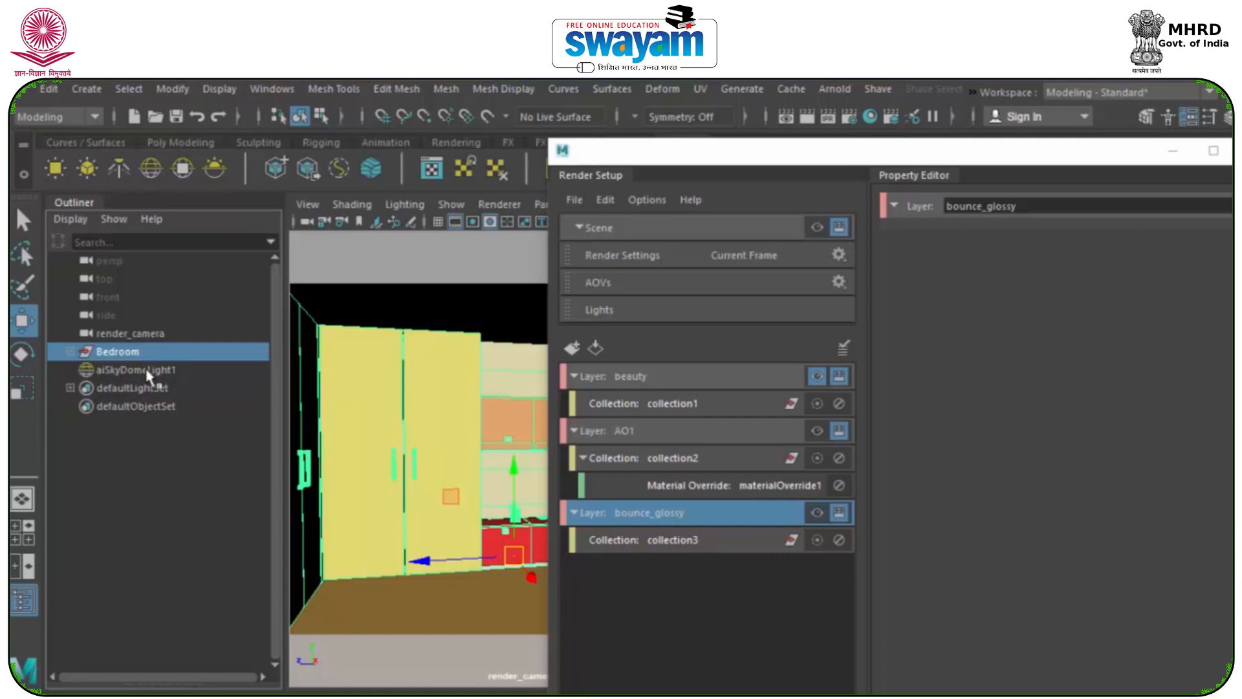
{"action": "left_click", "coordinate": [149, 370], "text": "ctrl"}
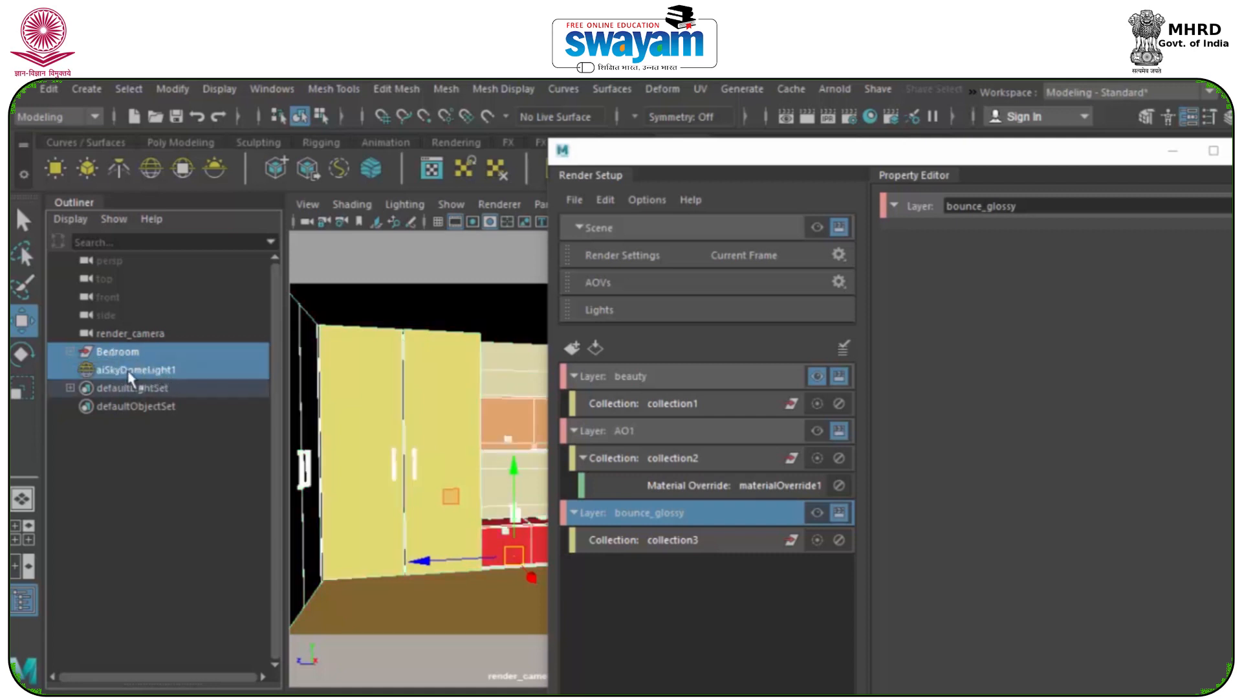
{"action": "left_click_drag", "start_coordinate": [709, 166], "coordinate": [537, 203]}
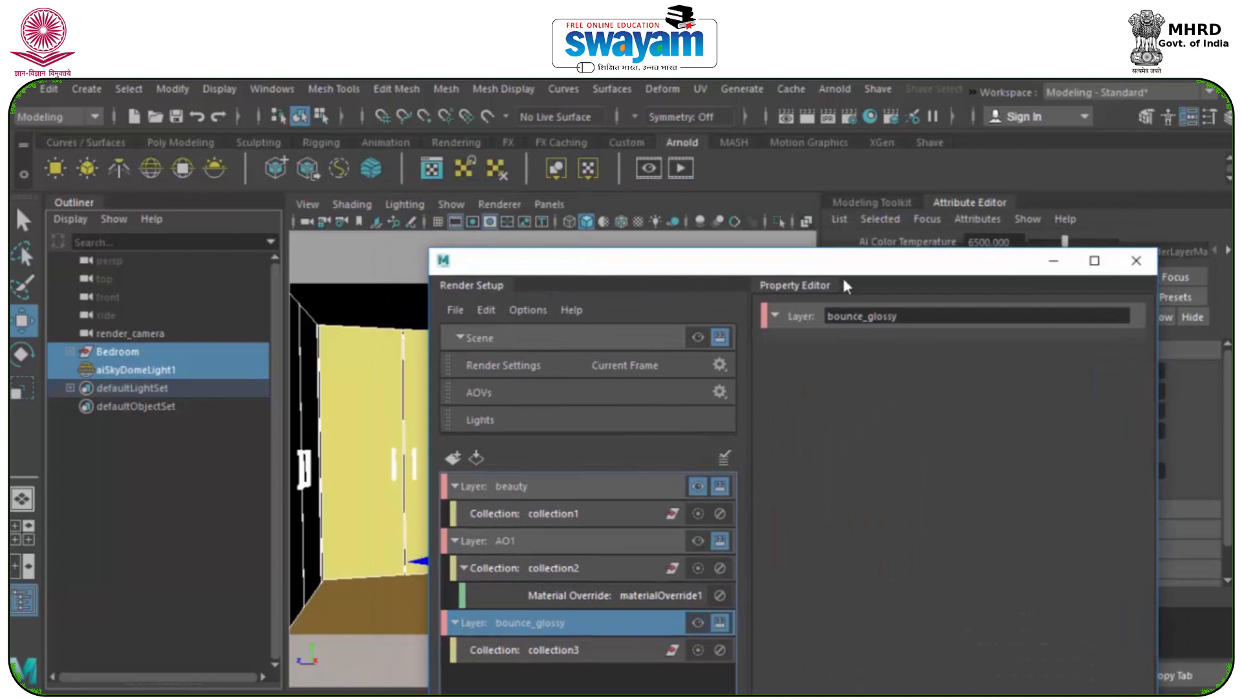
{"action": "left_click_drag", "start_coordinate": [845, 286], "coordinate": [800, 255]}
{"action": "left_click", "coordinate": [516, 631]}
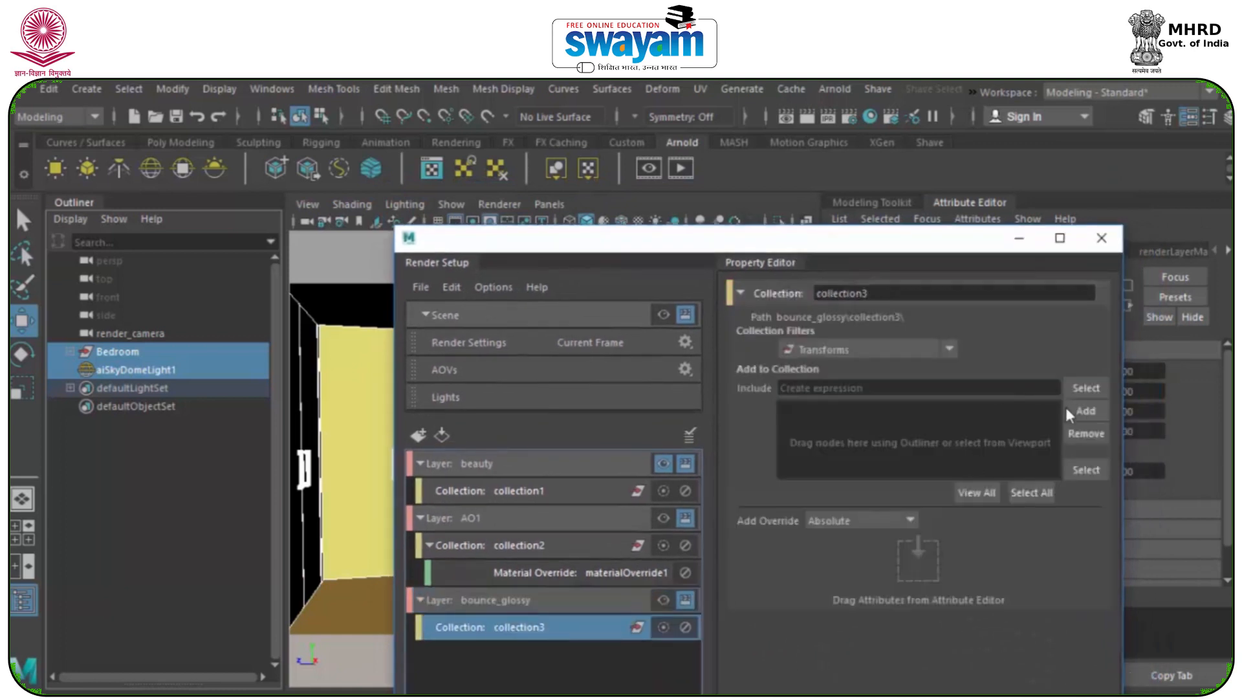
{"action": "left_click", "coordinate": [1085, 412]}
{"action": "left_click_drag", "start_coordinate": [816, 238], "coordinate": [884, 210]}
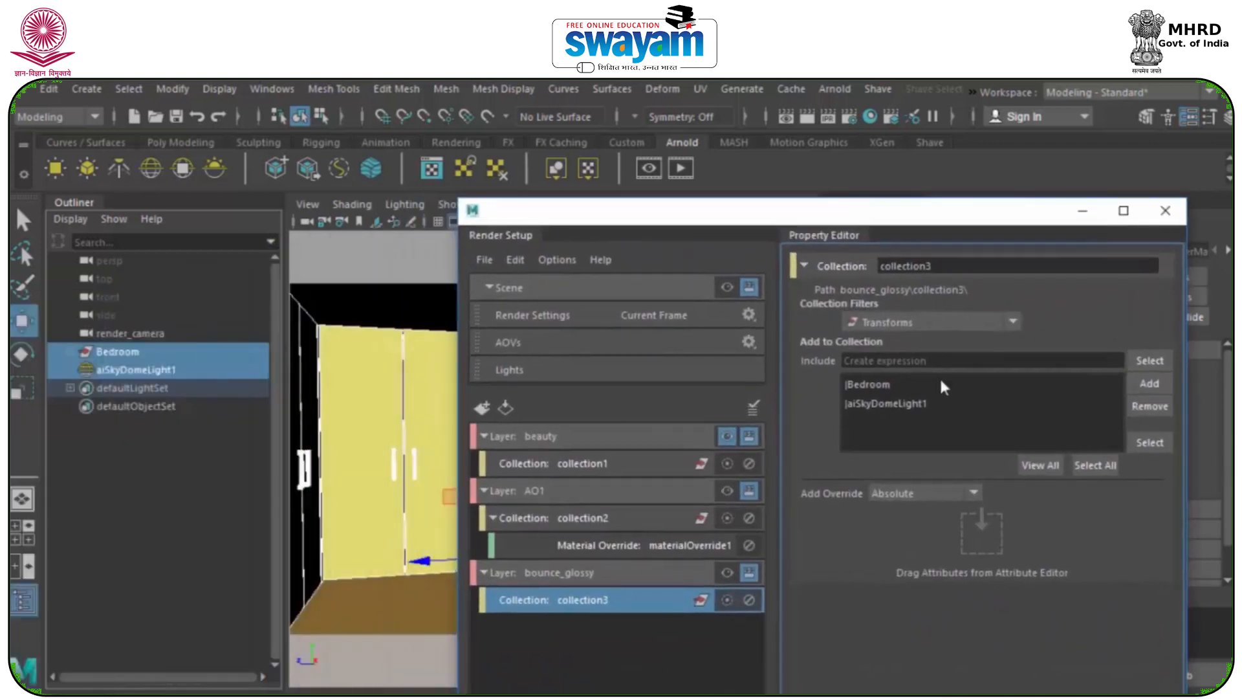
Step: Create a material override on collection3 and assign a new aiStandardSurface shader as its override material
{"action": "right_click", "coordinate": [596, 590]}
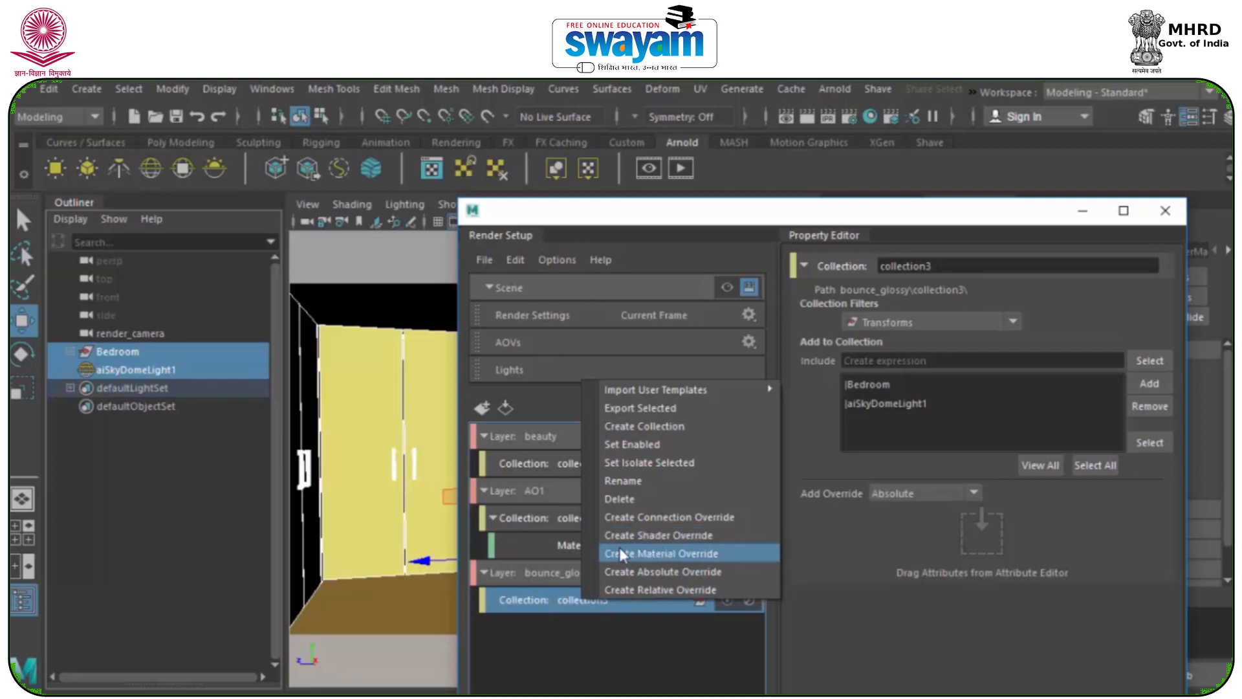
{"action": "left_click", "coordinate": [677, 553]}
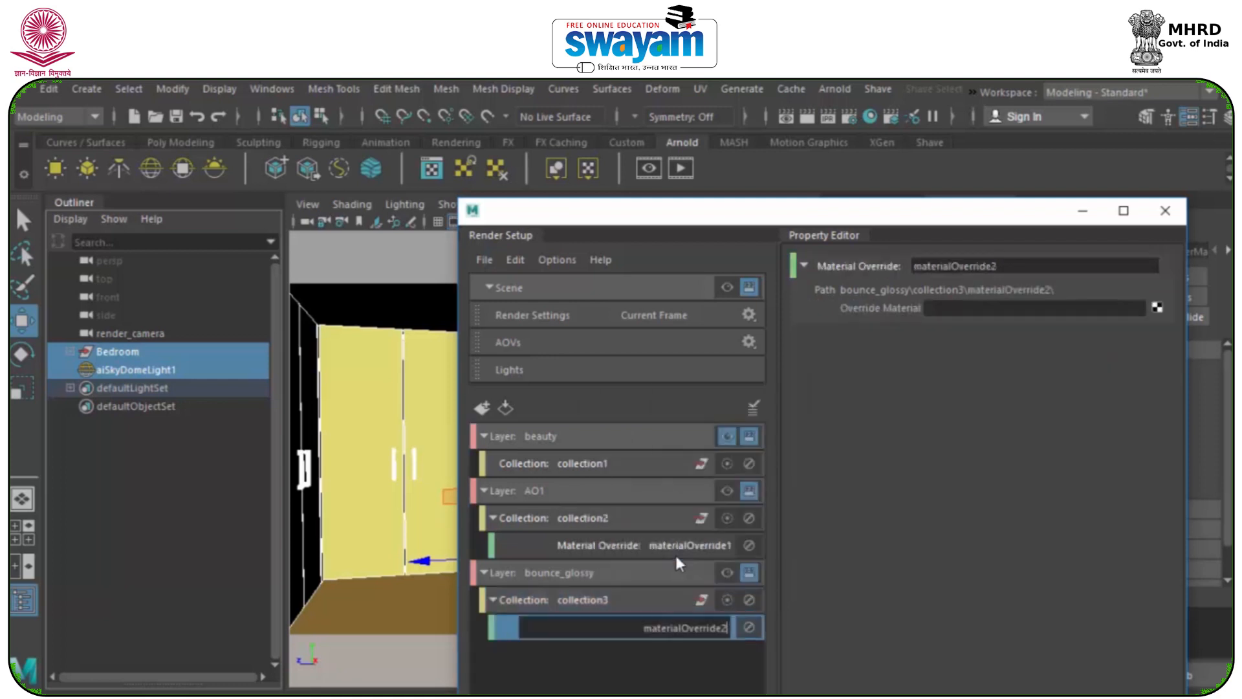
{"action": "left_click", "coordinate": [1157, 306]}
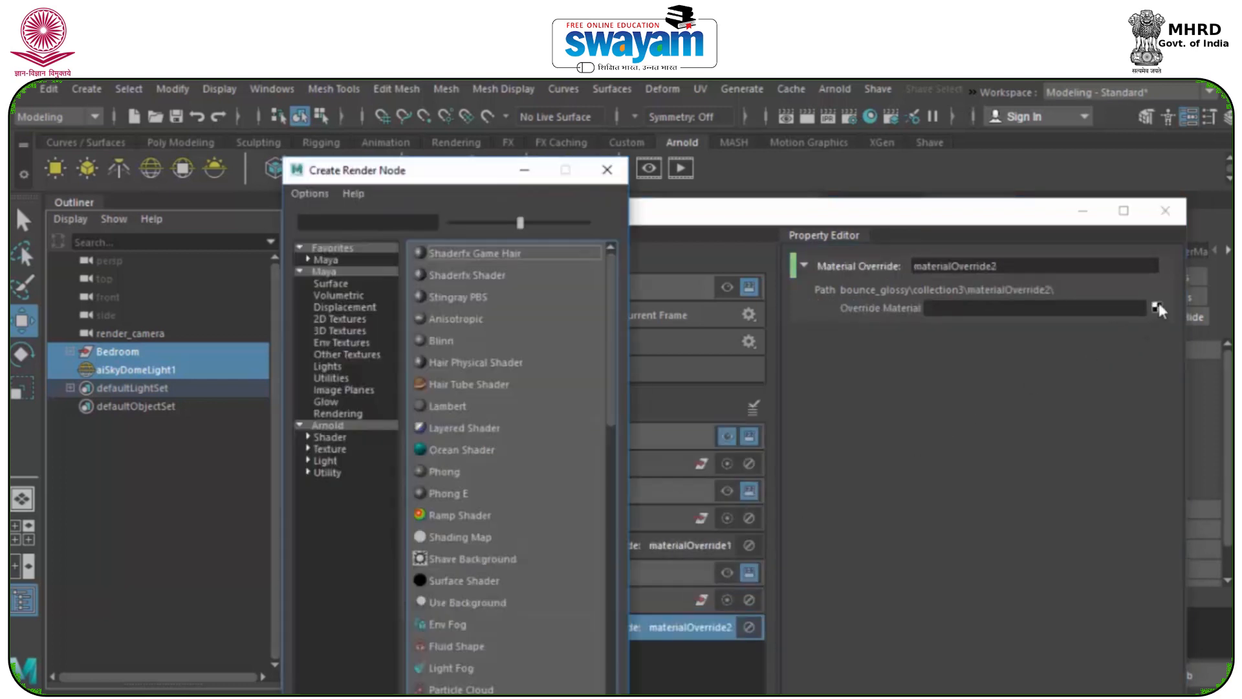
{"action": "left_click", "coordinate": [319, 426]}
{"action": "left_click", "coordinate": [308, 437]}
{"action": "left_click", "coordinate": [339, 448]}
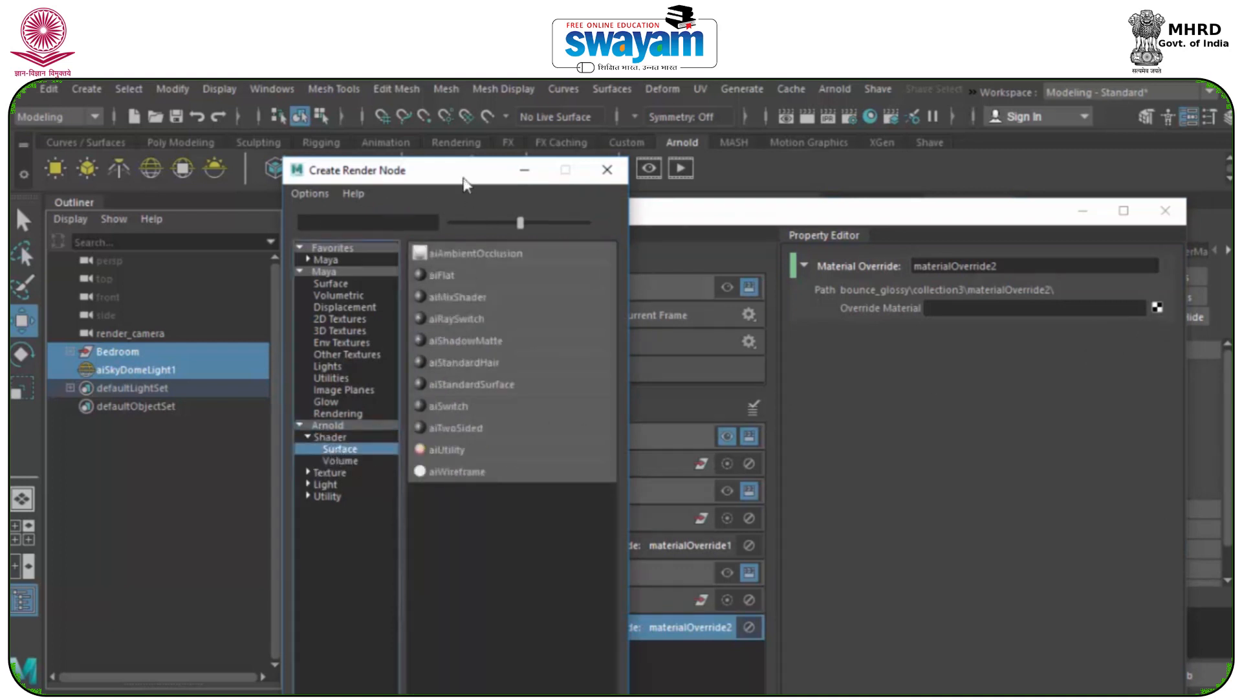
{"action": "left_click_drag", "start_coordinate": [463, 172], "coordinate": [387, 182]}
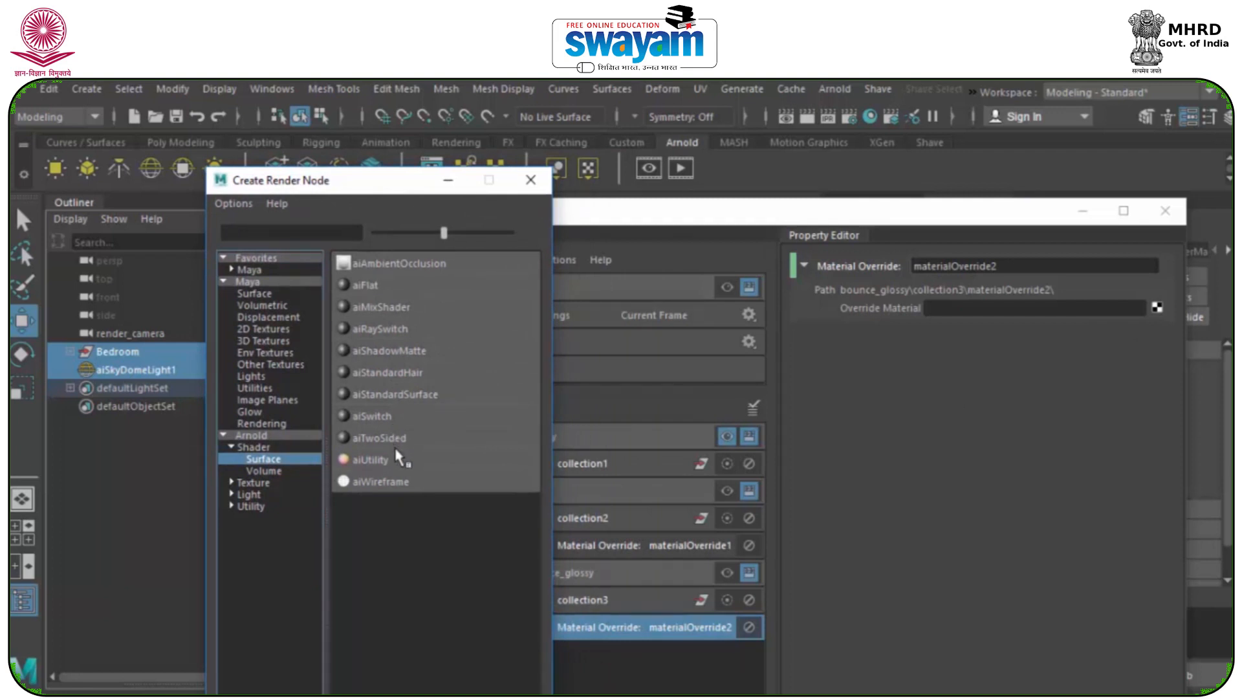
{"action": "left_click", "coordinate": [410, 395]}
{"action": "left_click_drag", "start_coordinate": [876, 217], "coordinate": [809, 242]}
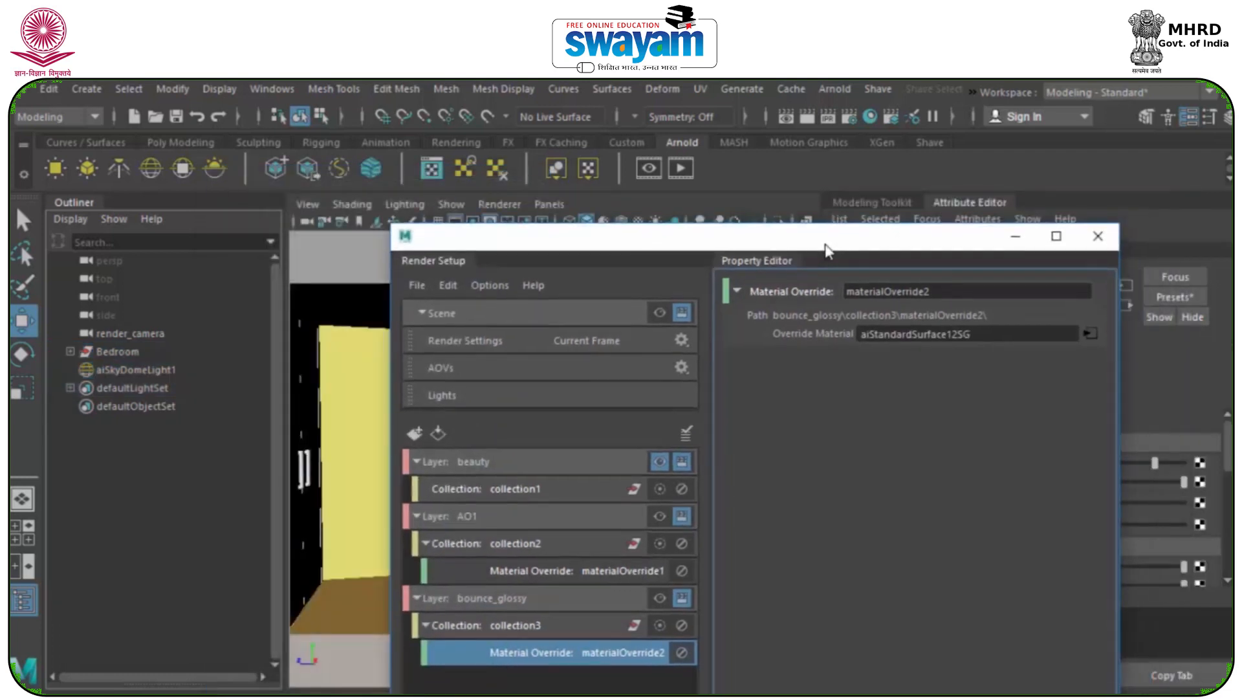
Step: Set the override shader's metalness to 0.24 and raise its specular anisotropy slightly
{"action": "left_click_drag", "start_coordinate": [735, 247], "coordinate": [360, 580]}
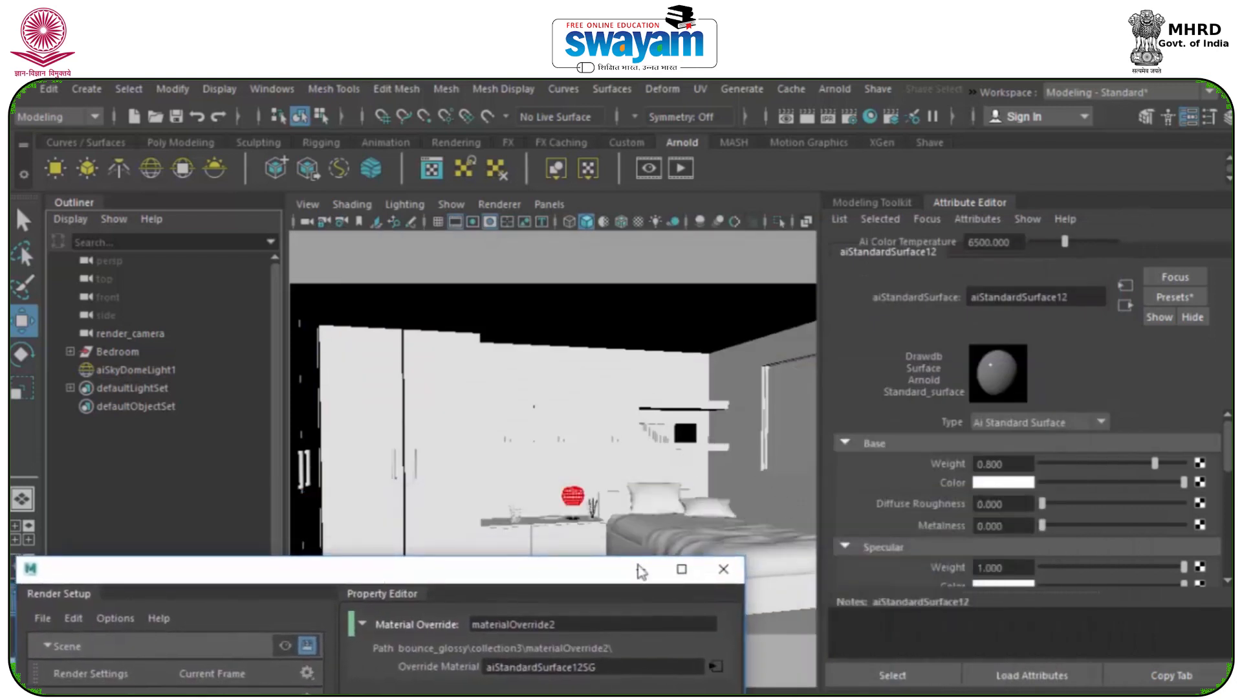
{"action": "left_click_drag", "start_coordinate": [529, 573], "coordinate": [428, 556]}
{"action": "left_click_drag", "start_coordinate": [1044, 524], "coordinate": [984, 509]}
{"action": "scroll", "coordinate": [1227, 482], "scroll_direction": "down", "scroll_amount": 3}
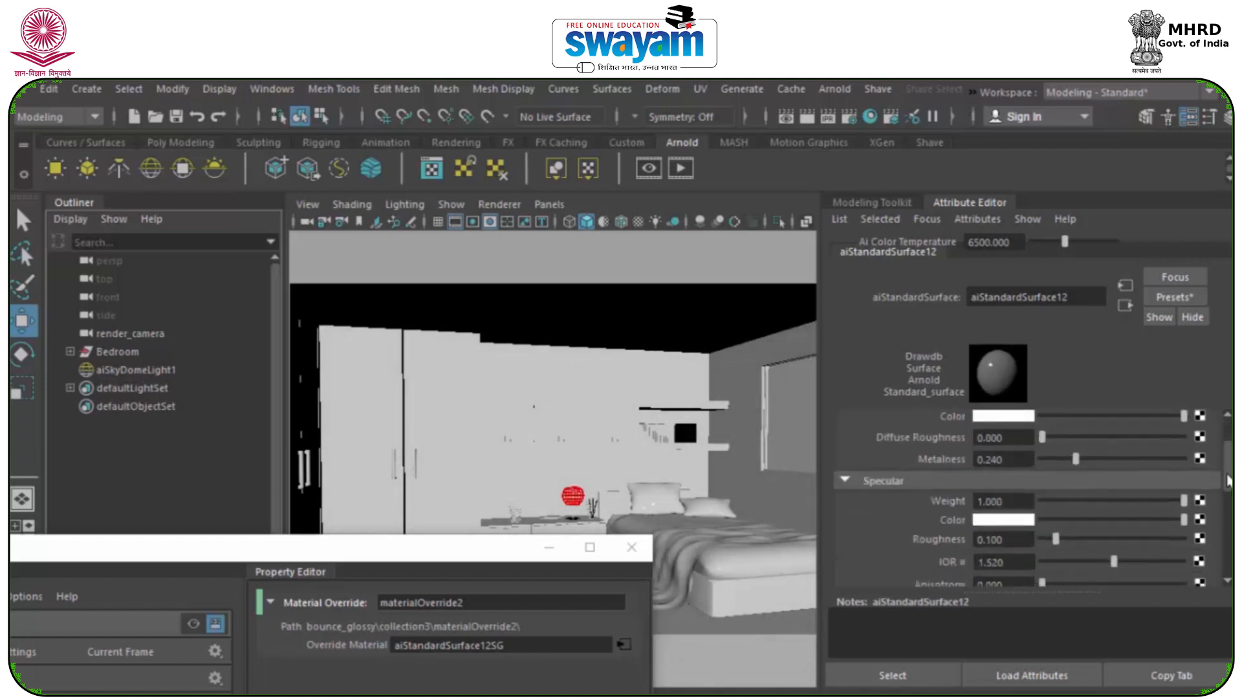
{"action": "left_click_drag", "start_coordinate": [1227, 486], "coordinate": [1227, 494]}
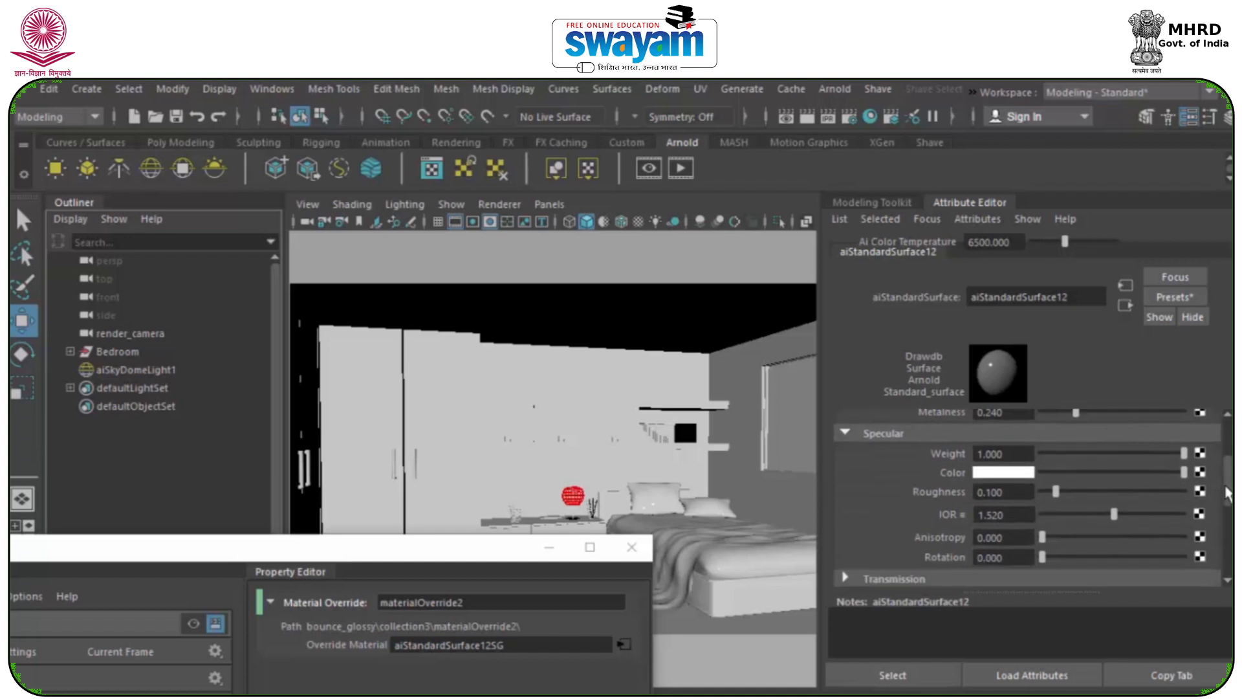
{"action": "mouse_move", "coordinate": [1042, 537]}
{"action": "left_mouse_down"}
{"action": "mouse_move", "coordinate": [1074, 539]}
{"action": "mouse_move", "coordinate": [1053, 538]}
{"action": "left_mouse_up"}
Step: Render the bounce_glossy layer from render_camera with Arnold
{"action": "left_click_drag", "start_coordinate": [451, 555], "coordinate": [1013, 170]}
{"action": "left_click", "coordinate": [806, 119]}
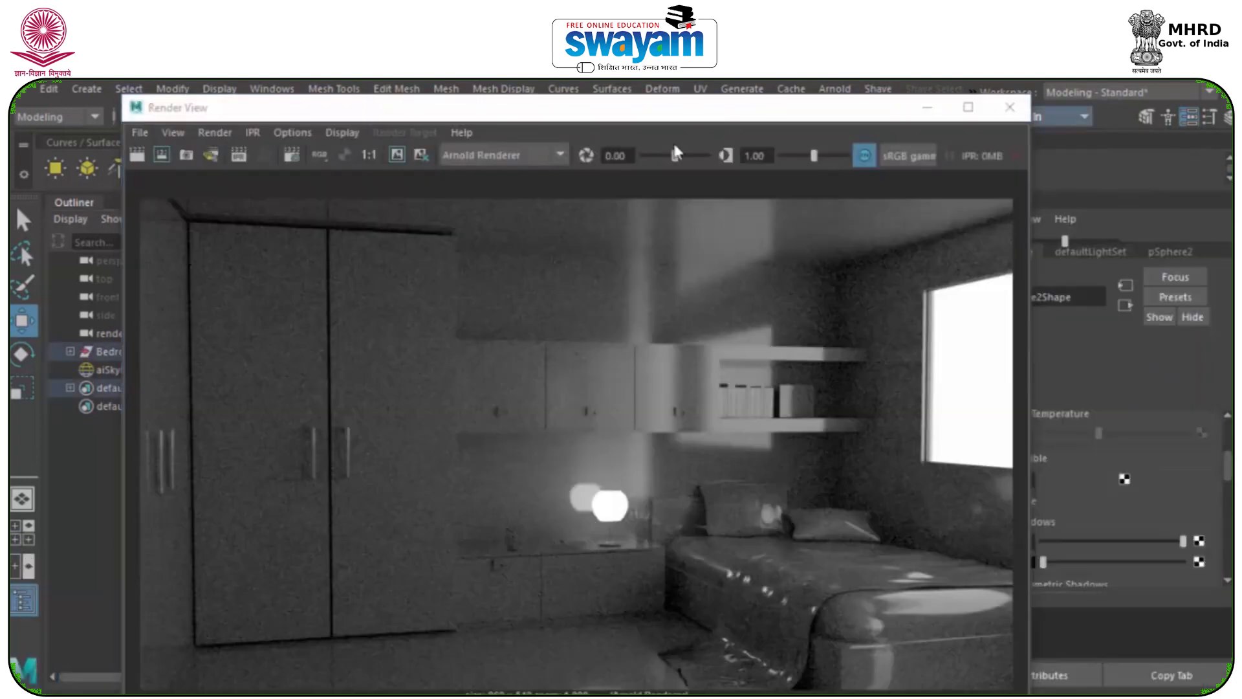
{"action": "left_click_drag", "start_coordinate": [712, 111], "coordinate": [738, 173]}
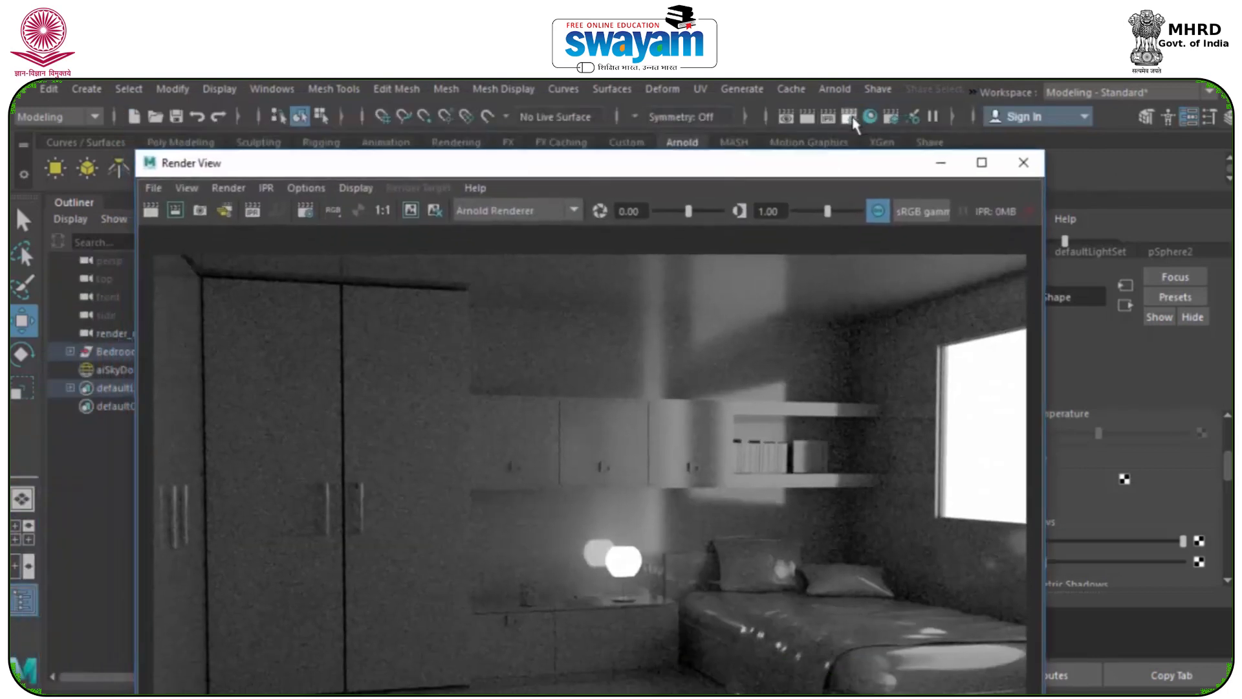
Step: Review the render layers in Render Setup, the rendered image and the Arnold sampling settings of bounce_glossy
{"action": "left_click", "coordinate": [891, 117]}
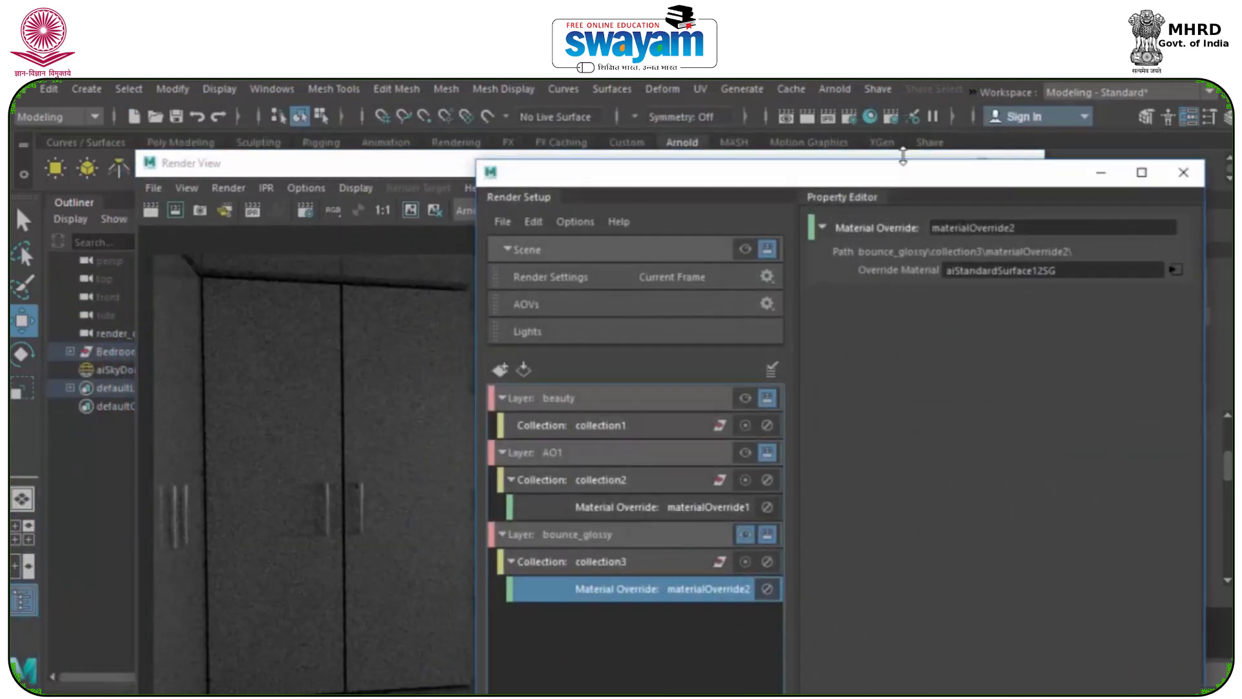
{"action": "left_click", "coordinate": [1101, 172]}
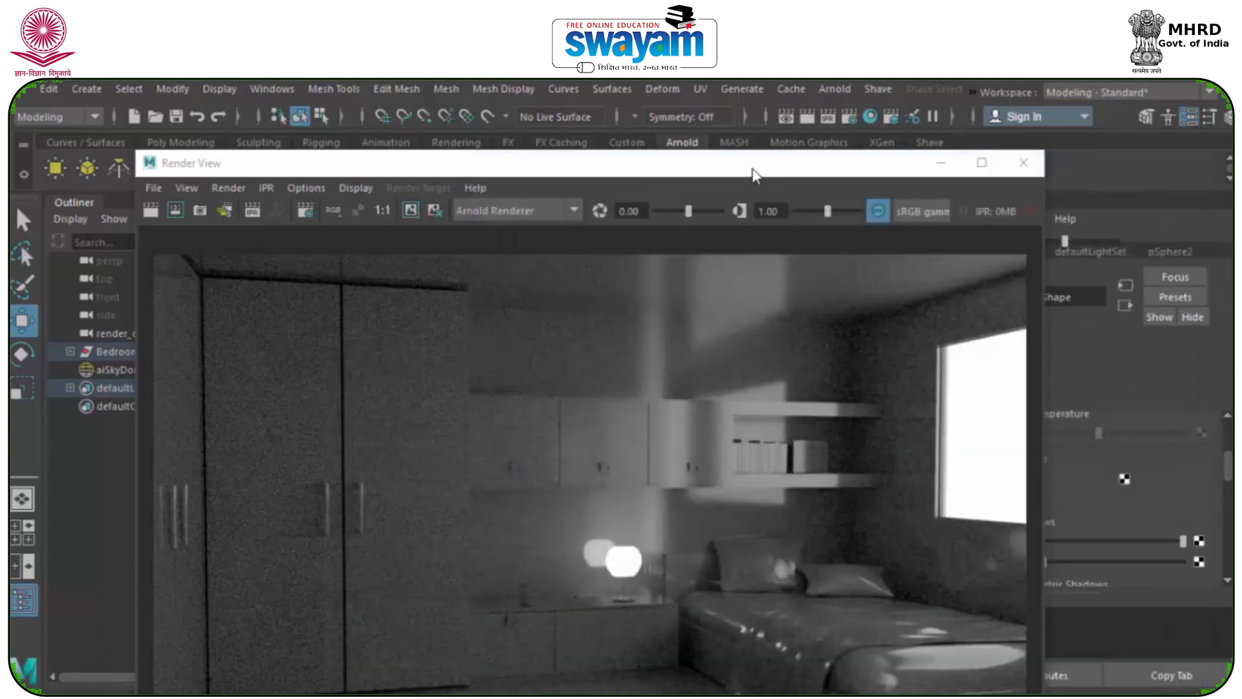
{"action": "left_click_drag", "start_coordinate": [753, 173], "coordinate": [726, 139]}
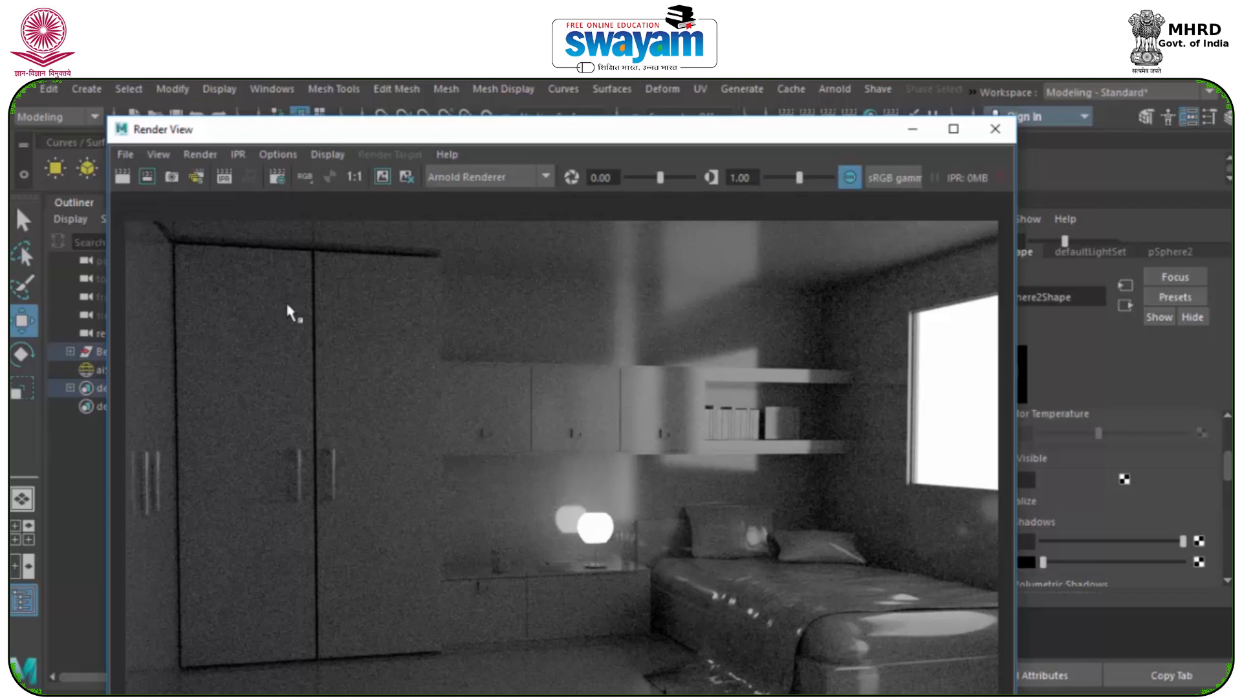
{"action": "left_click_drag", "start_coordinate": [611, 132], "coordinate": [615, 163]}
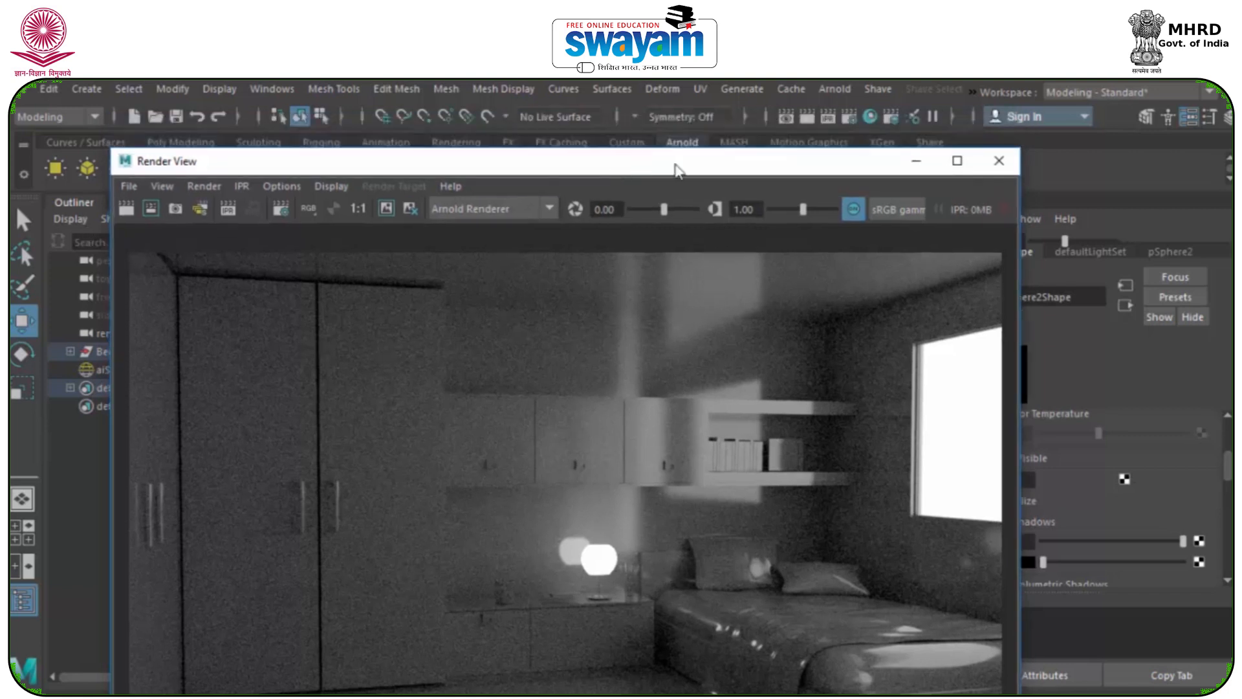
{"action": "left_click", "coordinate": [849, 116]}
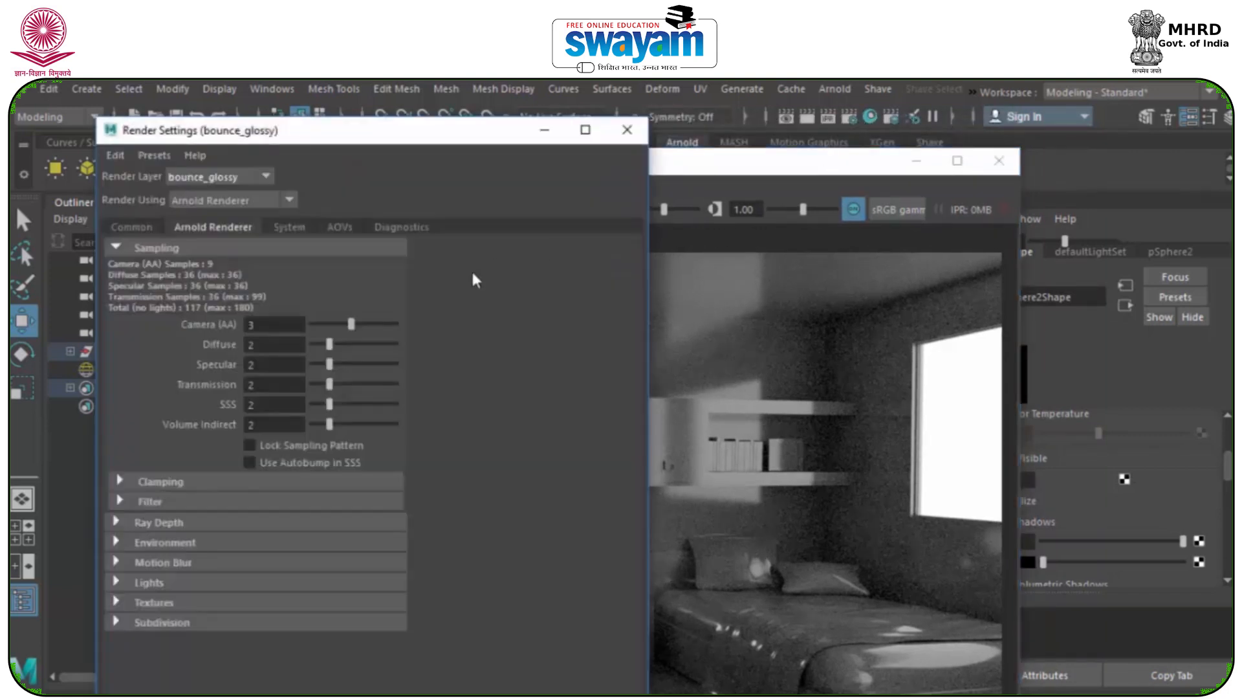
{"action": "left_click", "coordinate": [627, 129]}
{"action": "left_click_drag", "start_coordinate": [545, 172], "coordinate": [547, 153]}
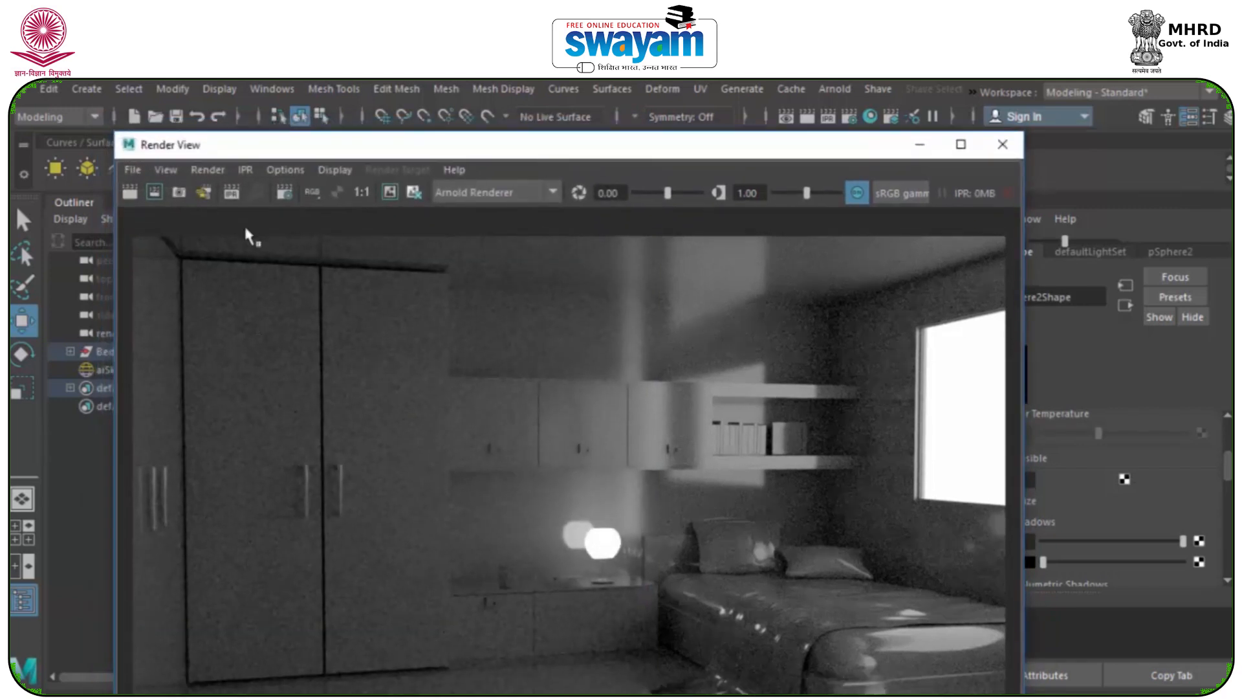
Step: Save the rendered image as a JPEG in the multipass rendering folder under a name beginning with "glo", and close Render View
{"action": "left_click", "coordinate": [133, 170]}
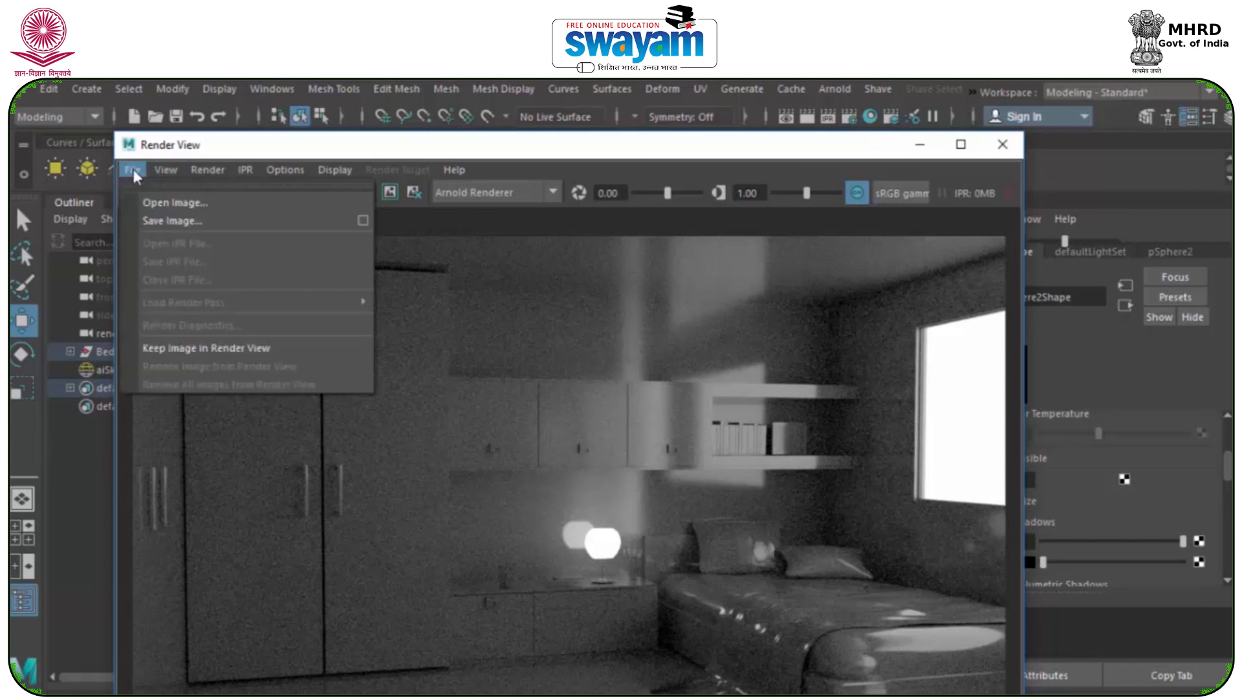
{"action": "left_click", "coordinate": [163, 219]}
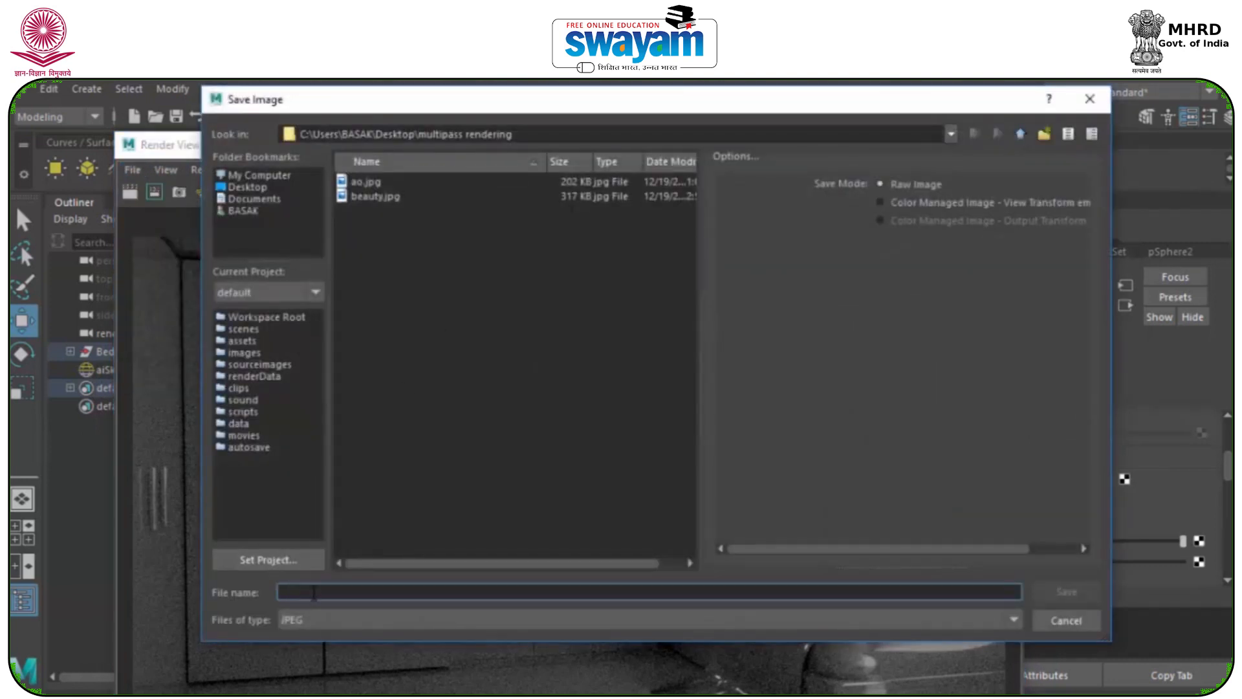
{"action": "type", "text": "glo"}
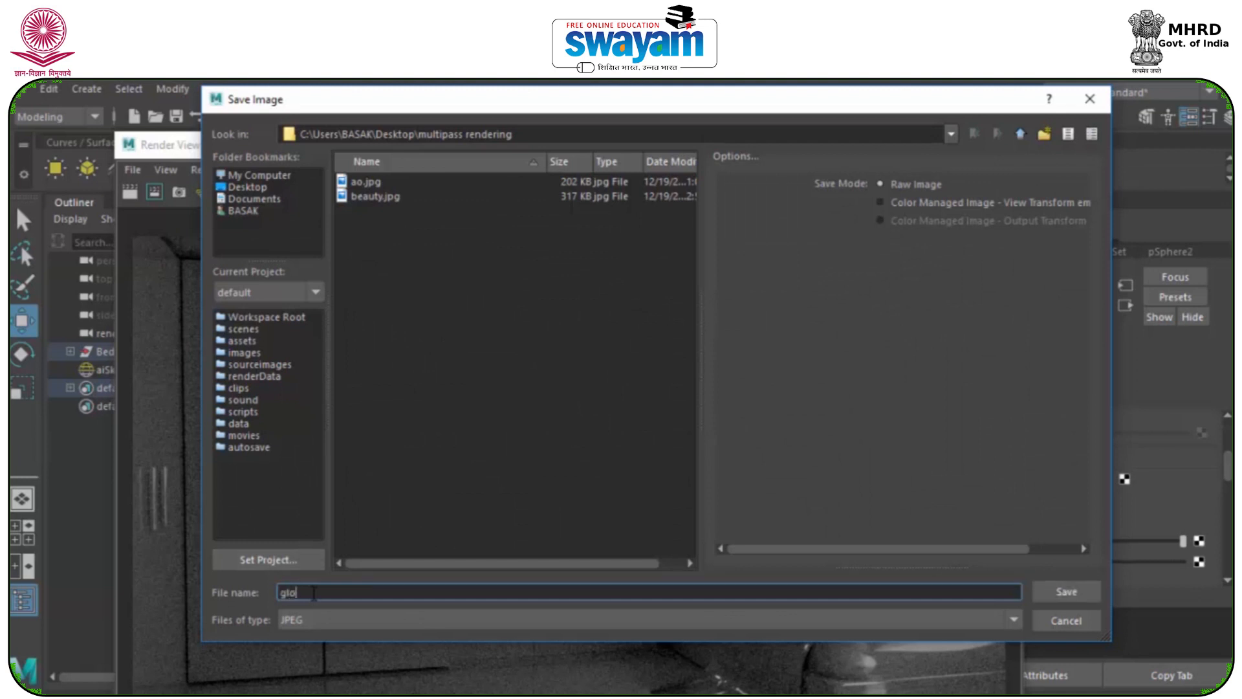
{"action": "type", "text": "/bou"}
{"action": "key", "text": "Return"}
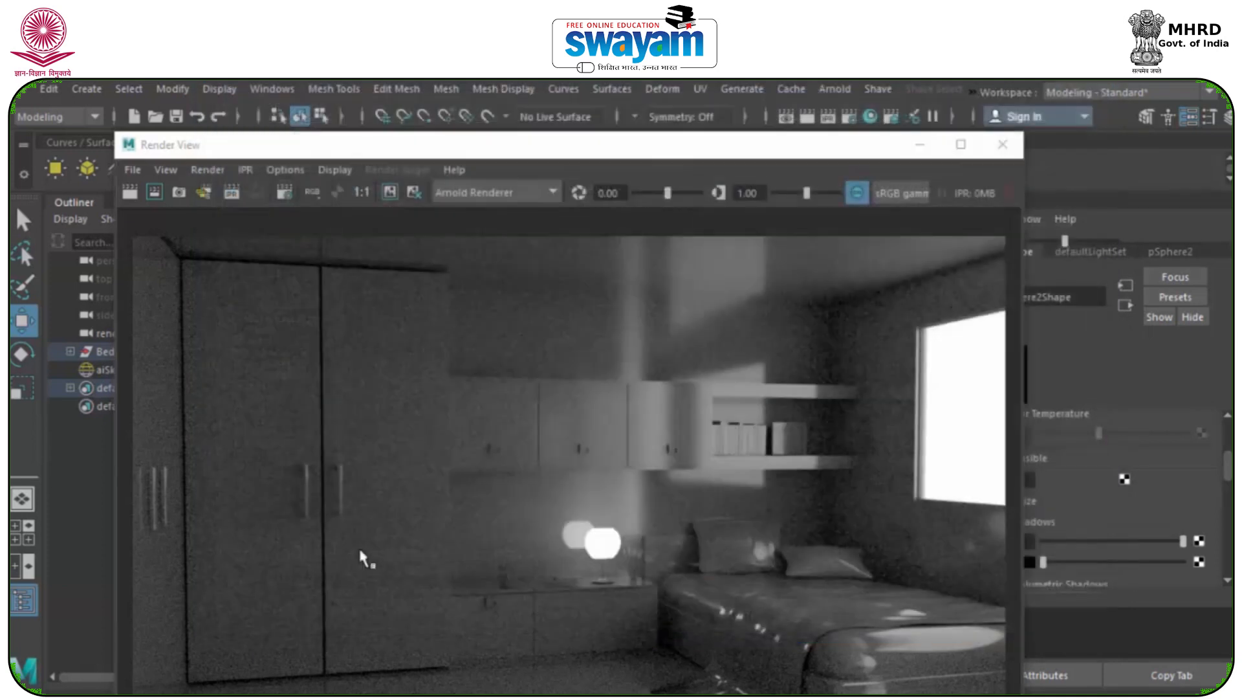
{"action": "left_click_drag", "start_coordinate": [677, 146], "coordinate": [687, 148]}
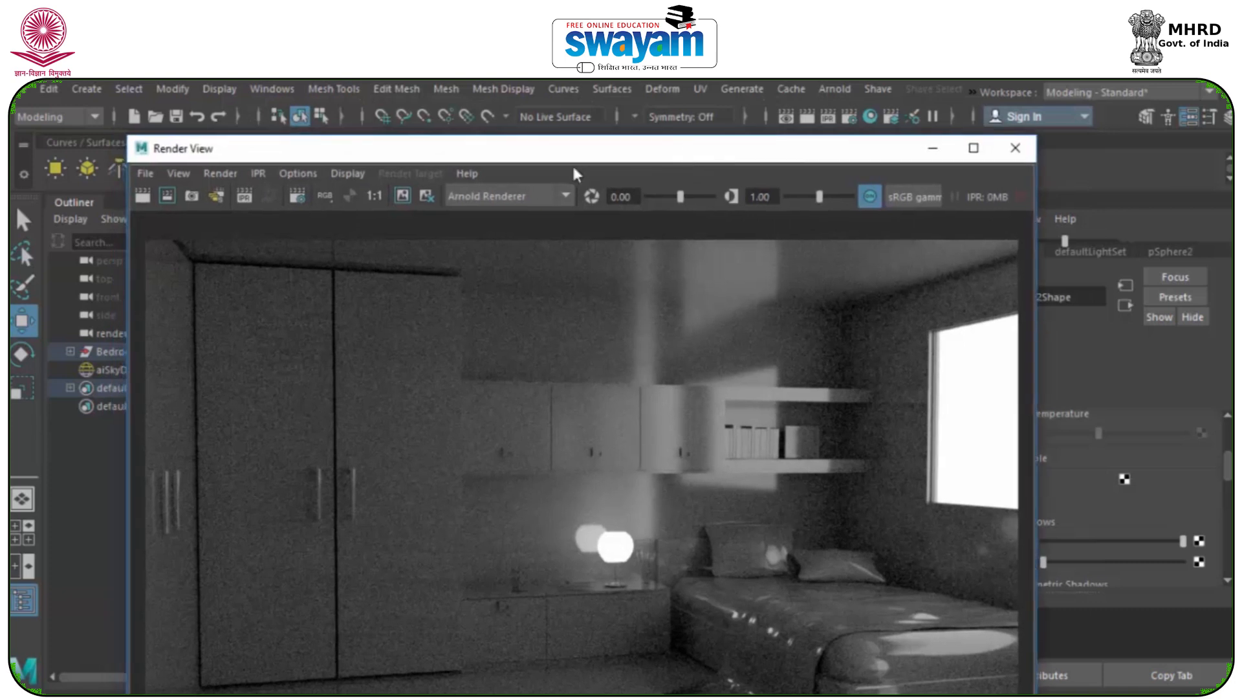
{"action": "left_click", "coordinate": [1012, 146]}
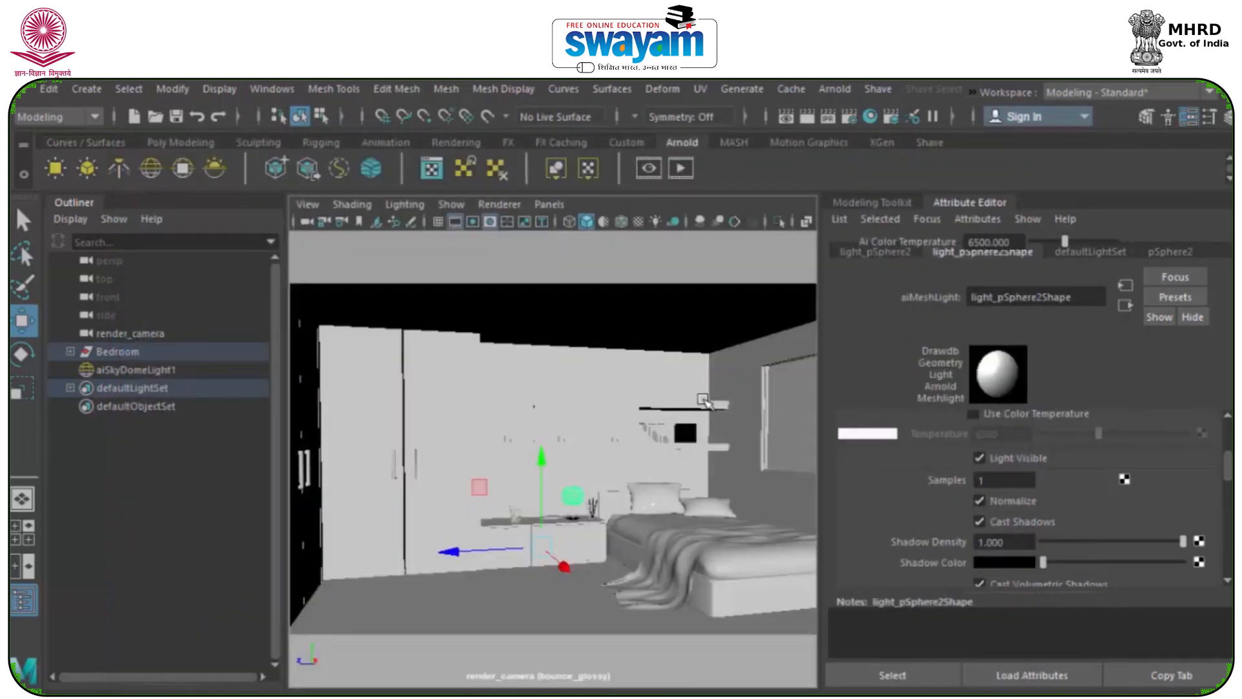
Step: Switch the viewport to the persp camera, frame the whole scene and select the entire bedroom model
{"action": "key", "text": "space"}
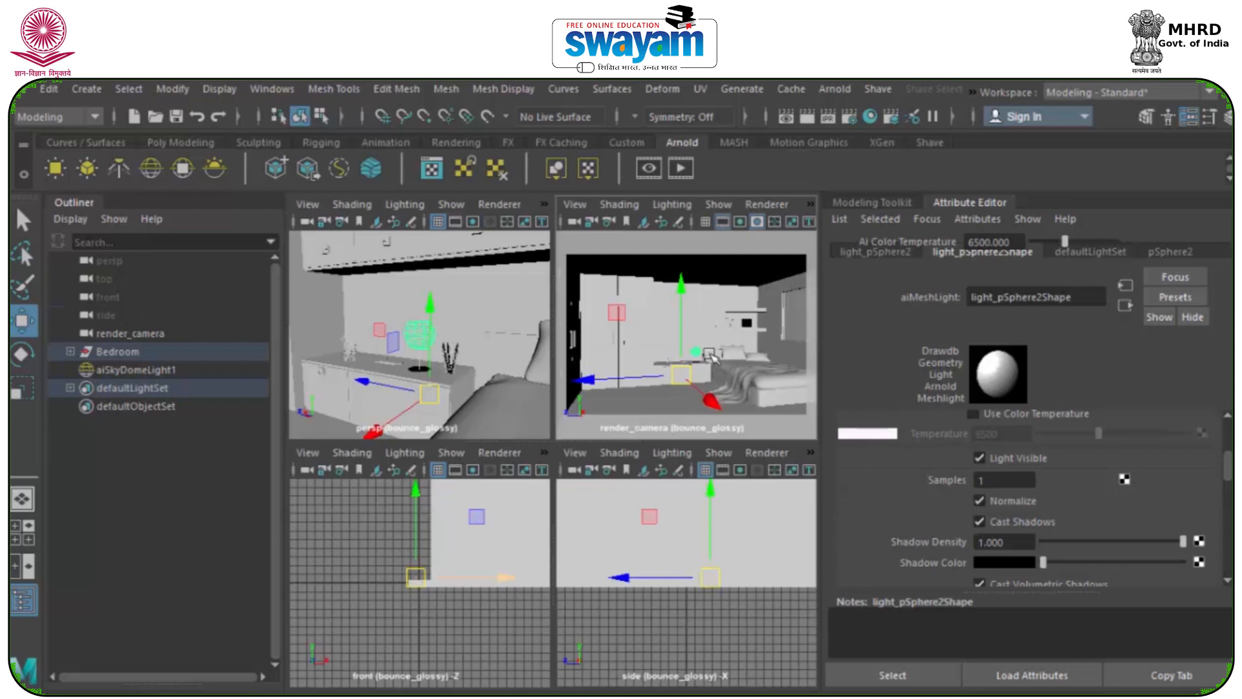
{"action": "key", "text": "space"}
{"action": "key", "text": "f"}
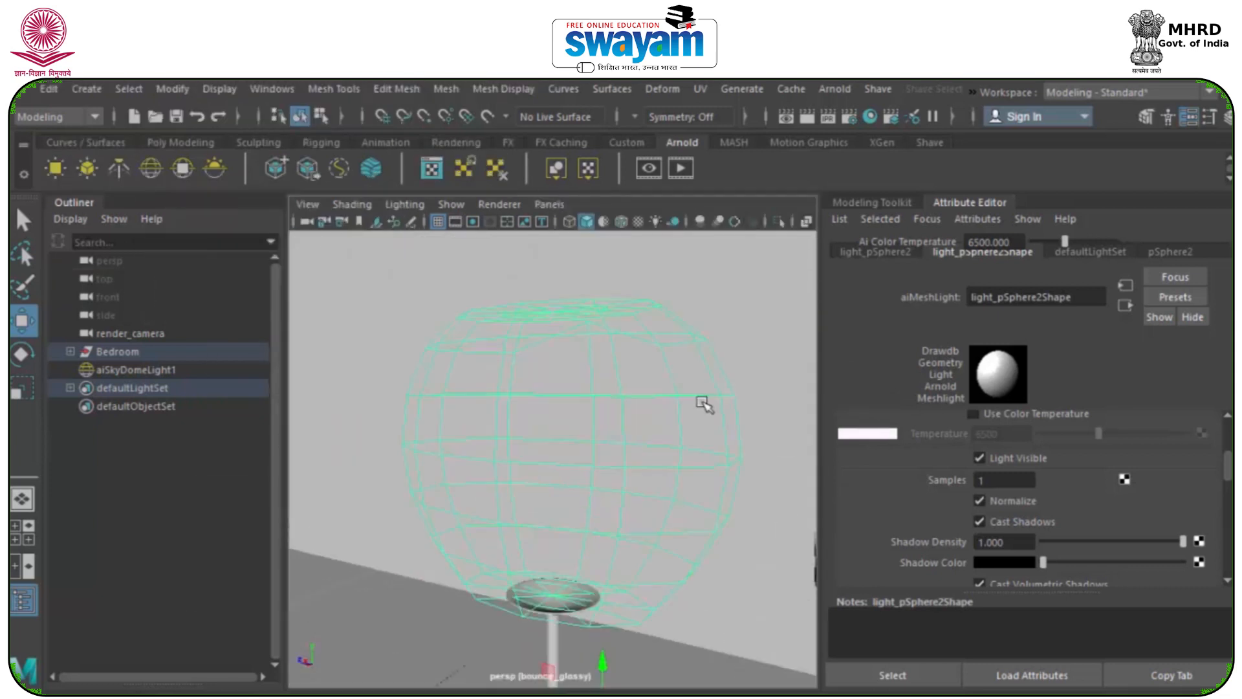
{"action": "key", "text": "a"}
{"action": "scroll", "coordinate": [636, 395], "scroll_direction": "up", "scroll_amount": 3}
{"action": "left_click_drag", "start_coordinate": [610, 410], "coordinate": [660, 408], "text": "alt"}
{"action": "scroll", "coordinate": [660, 408], "scroll_direction": "down", "scroll_amount": 3}
{"action": "left_click_drag", "start_coordinate": [693, 312], "coordinate": [295, 607]}
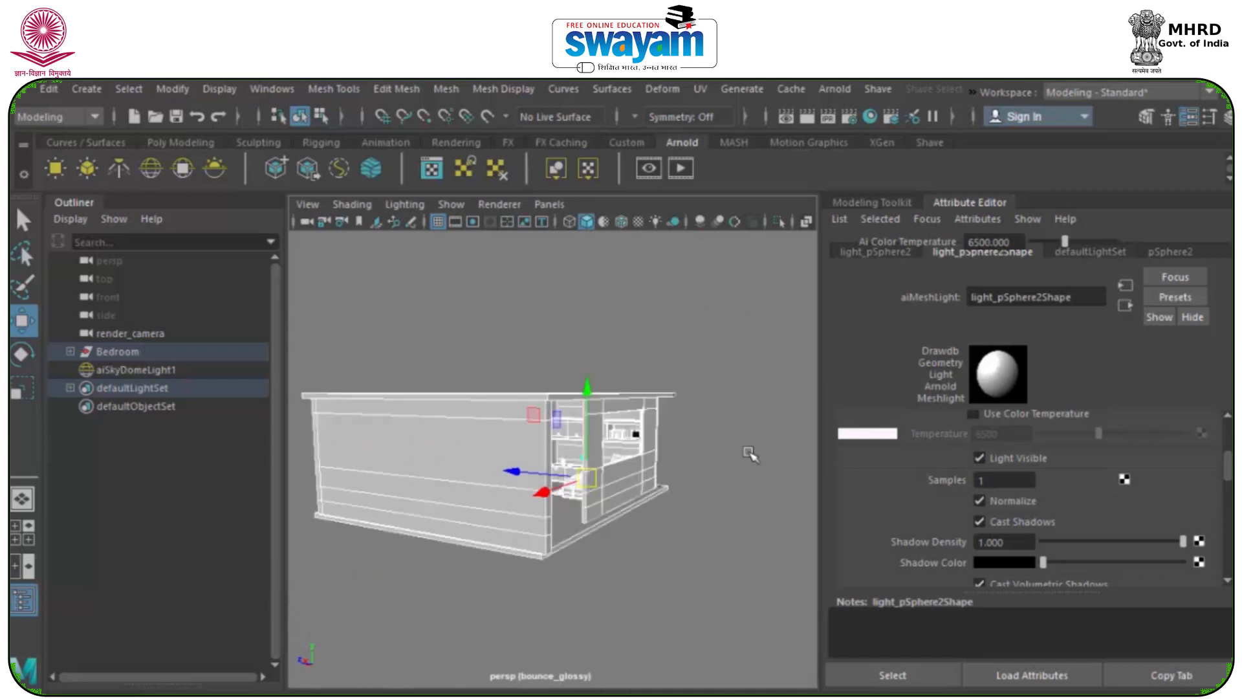
Step: Create a new render layer in Render Setup, collapse the existing layers and make the new layer the visible one
{"action": "left_click", "coordinate": [891, 117]}
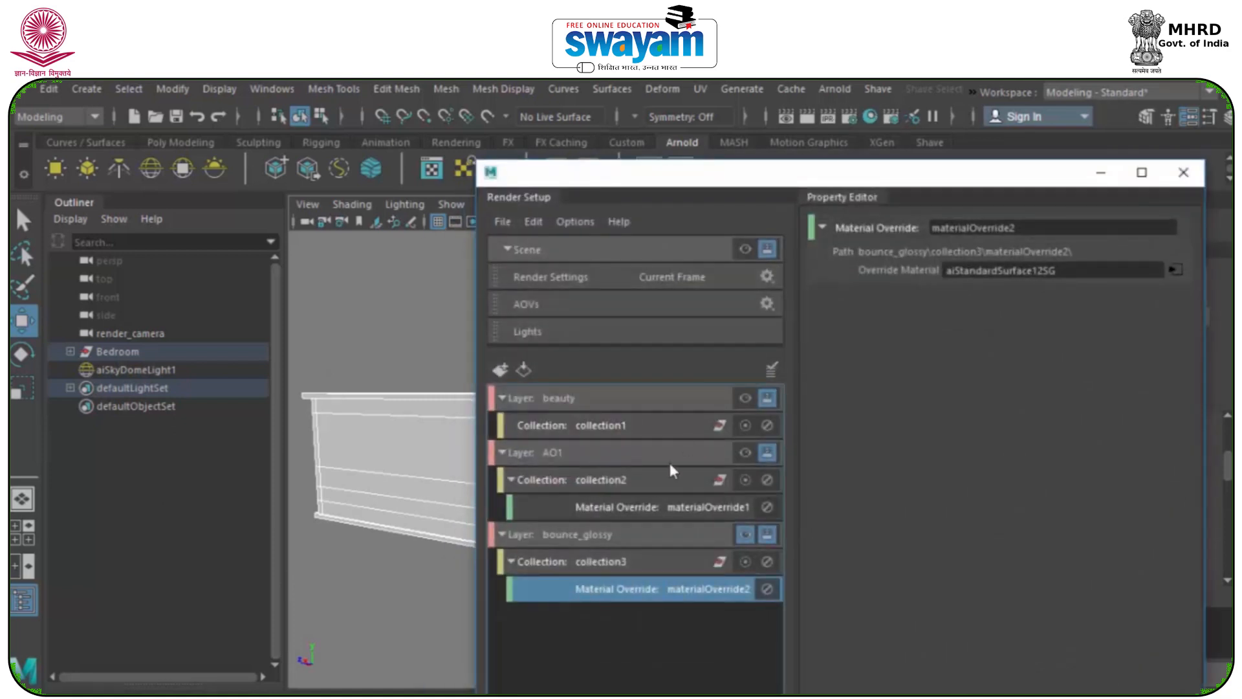
{"action": "left_click", "coordinate": [500, 370]}
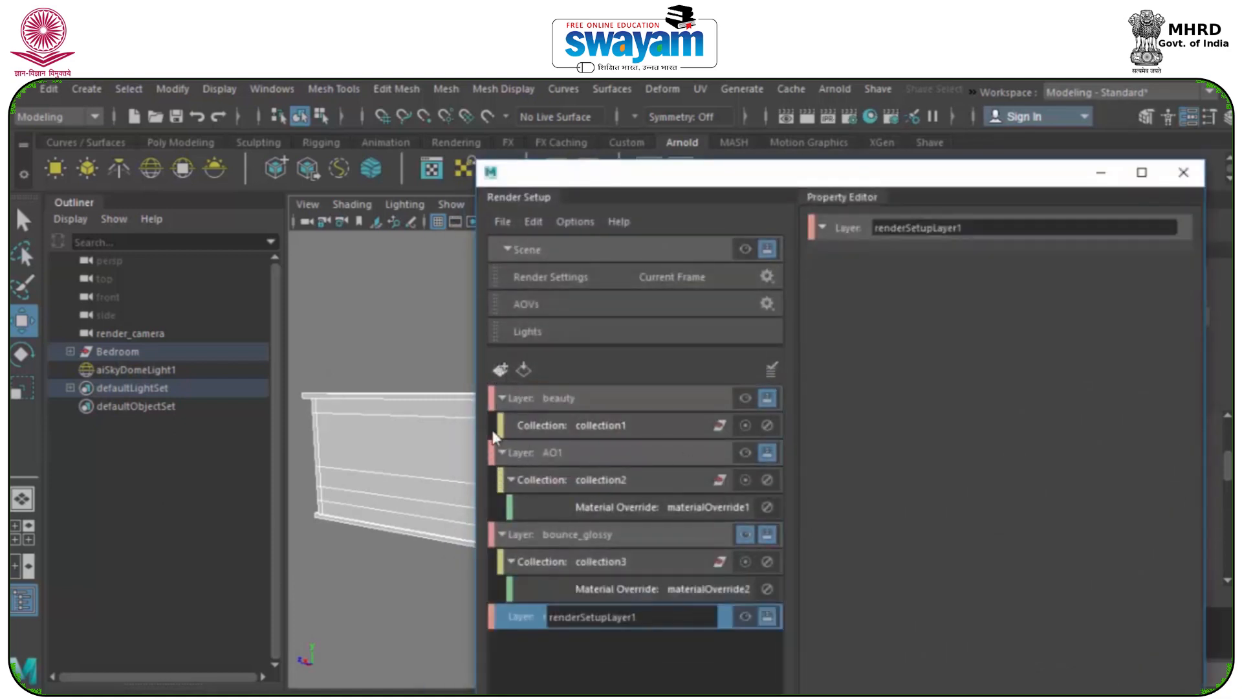
{"action": "left_click", "coordinate": [502, 397]}
{"action": "left_click", "coordinate": [502, 425]}
{"action": "left_click", "coordinate": [502, 452]}
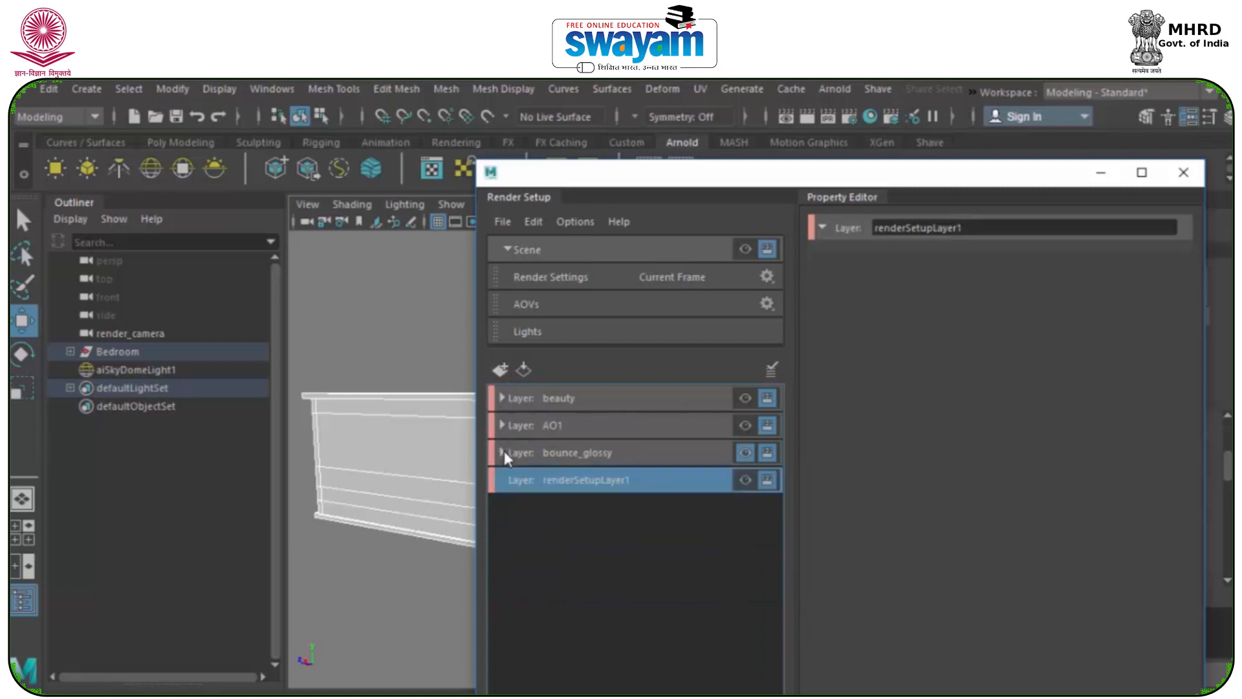
{"action": "left_click", "coordinate": [748, 480]}
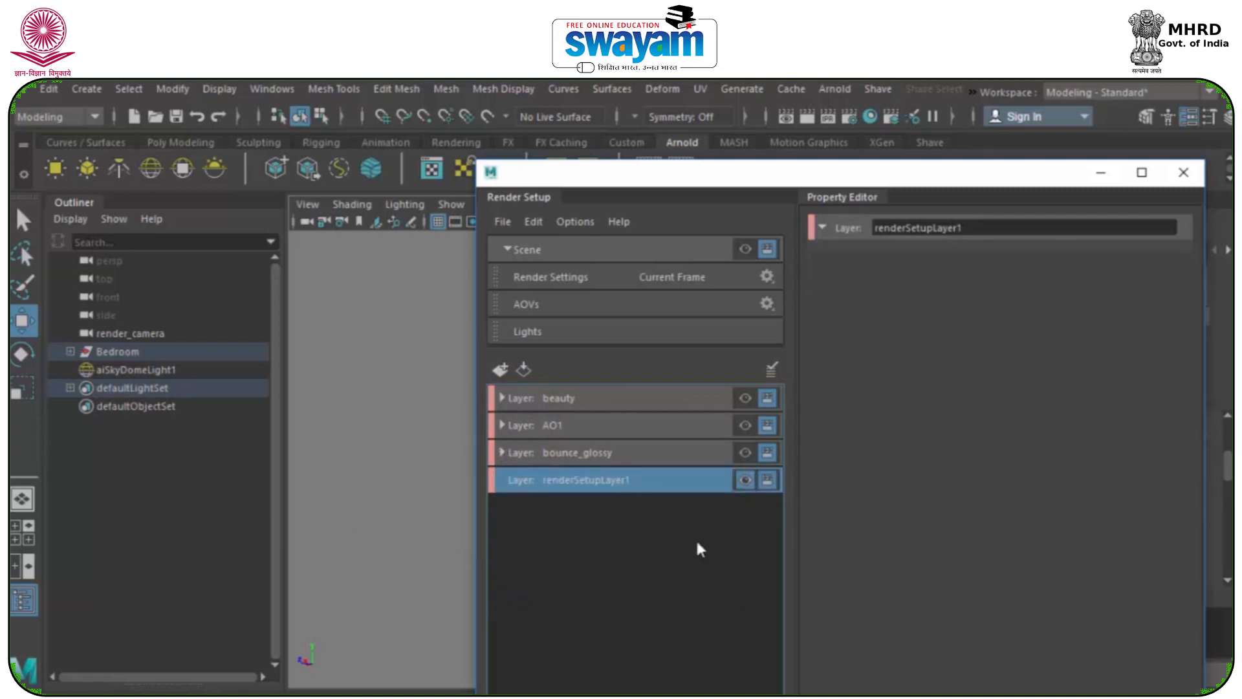
Step: Create a collection in the new render layer and add all the selected bedroom objects to it
{"action": "right_click", "coordinate": [600, 479]}
{"action": "left_click", "coordinate": [643, 519]}
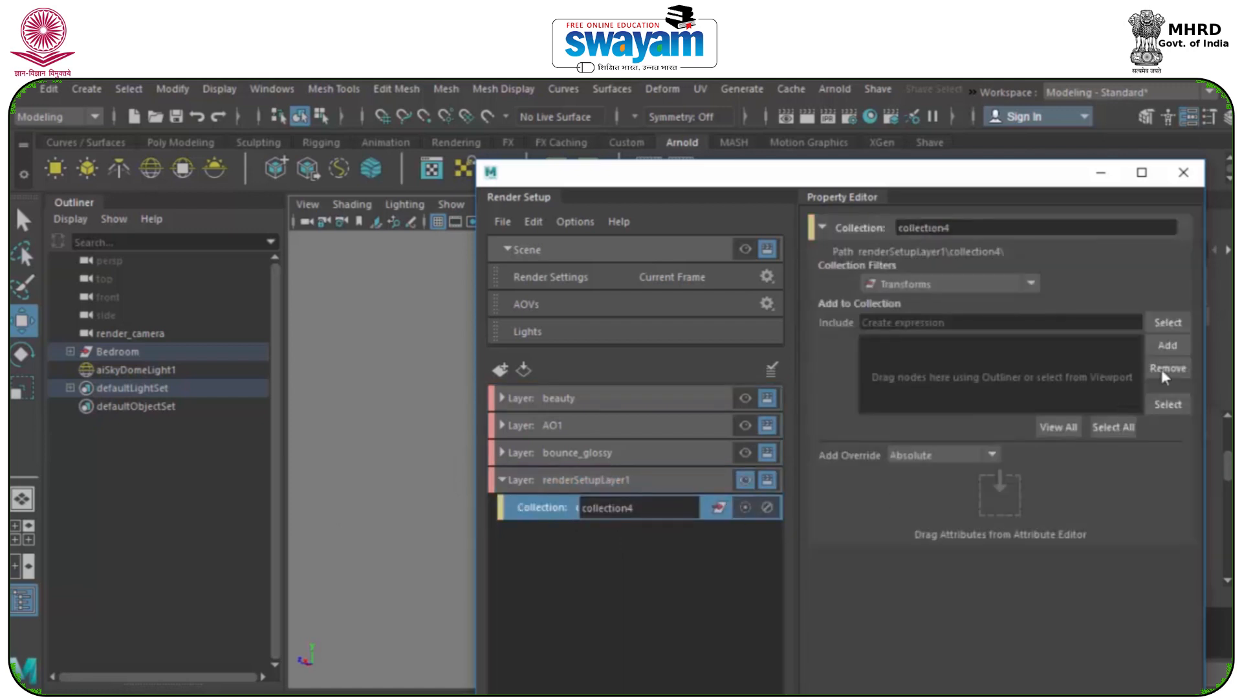
{"action": "left_click", "coordinate": [1167, 344]}
{"action": "mouse_move", "coordinate": [837, 183]}
{"action": "left_mouse_down"}
{"action": "mouse_move", "coordinate": [728, 615]}
{"action": "mouse_move", "coordinate": [721, 543]}
{"action": "mouse_move", "coordinate": [845, 203]}
{"action": "left_mouse_up"}
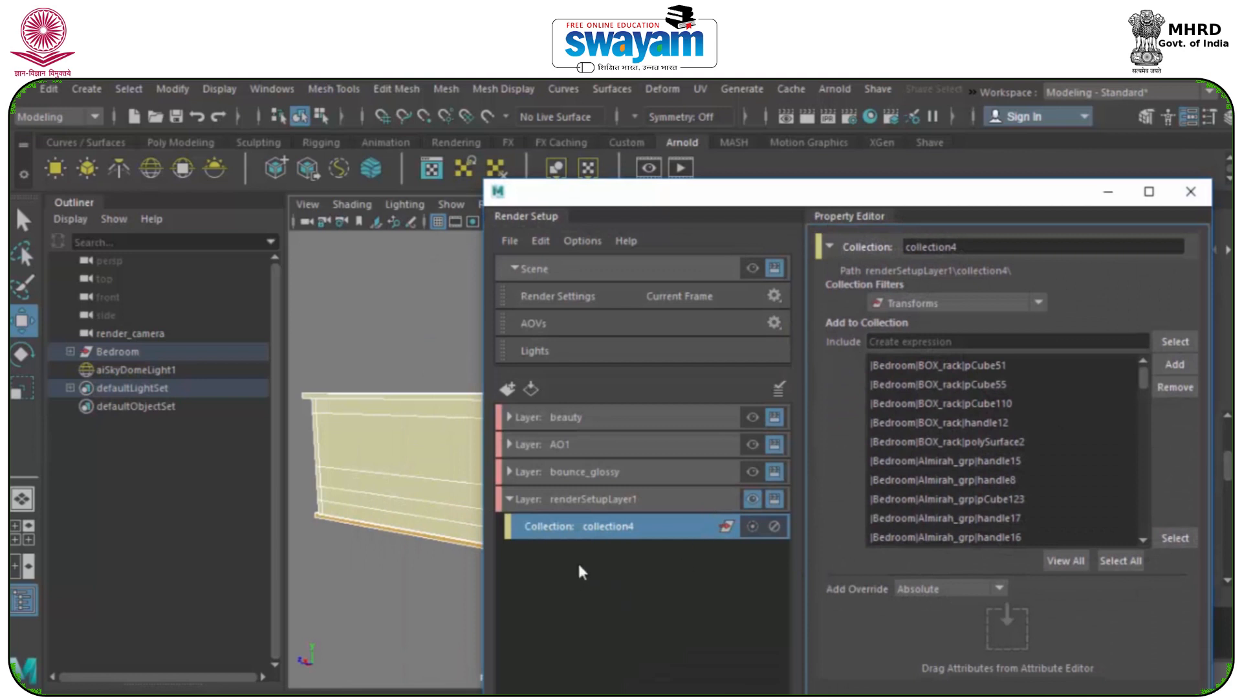
Step: Rename the new render layer as wireframe
{"action": "double_click", "coordinate": [593, 499]}
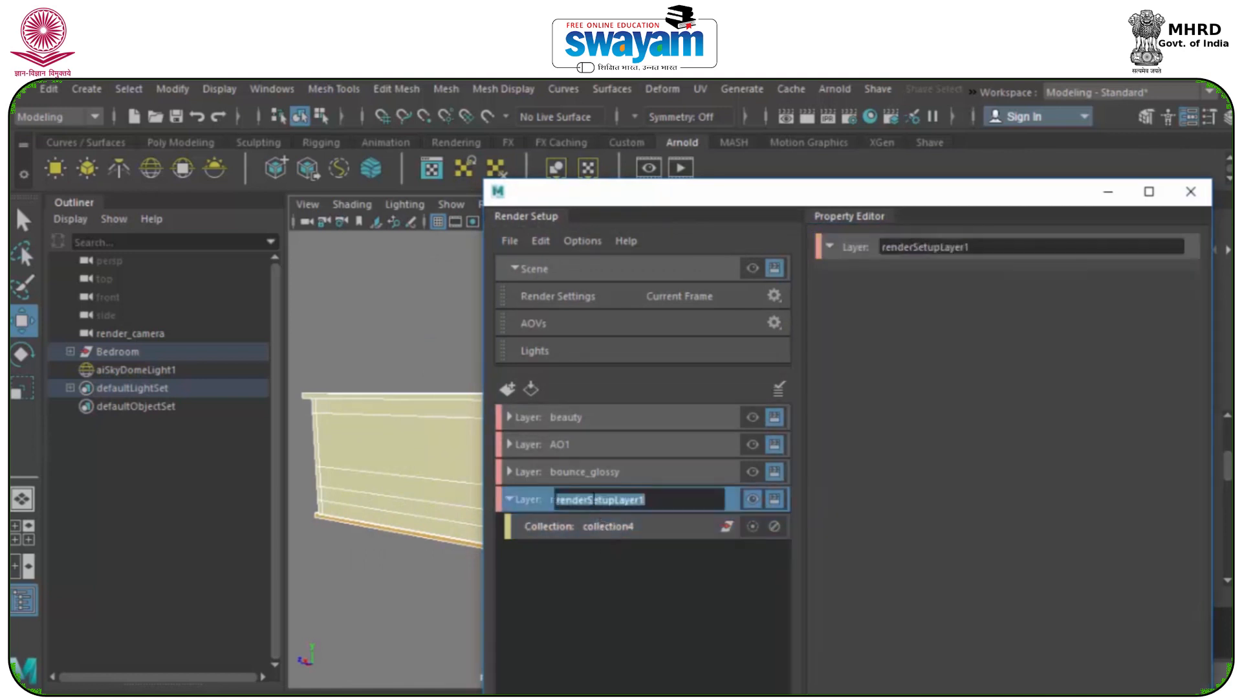
{"action": "type", "text": "wireframe"}
{"action": "left_click", "coordinate": [638, 594]}
Step: Add a material override to the wireframe layer's collection, assign an Arnold aiWireframe surface shader to it and minimize Render Setup
{"action": "left_click", "coordinate": [618, 537]}
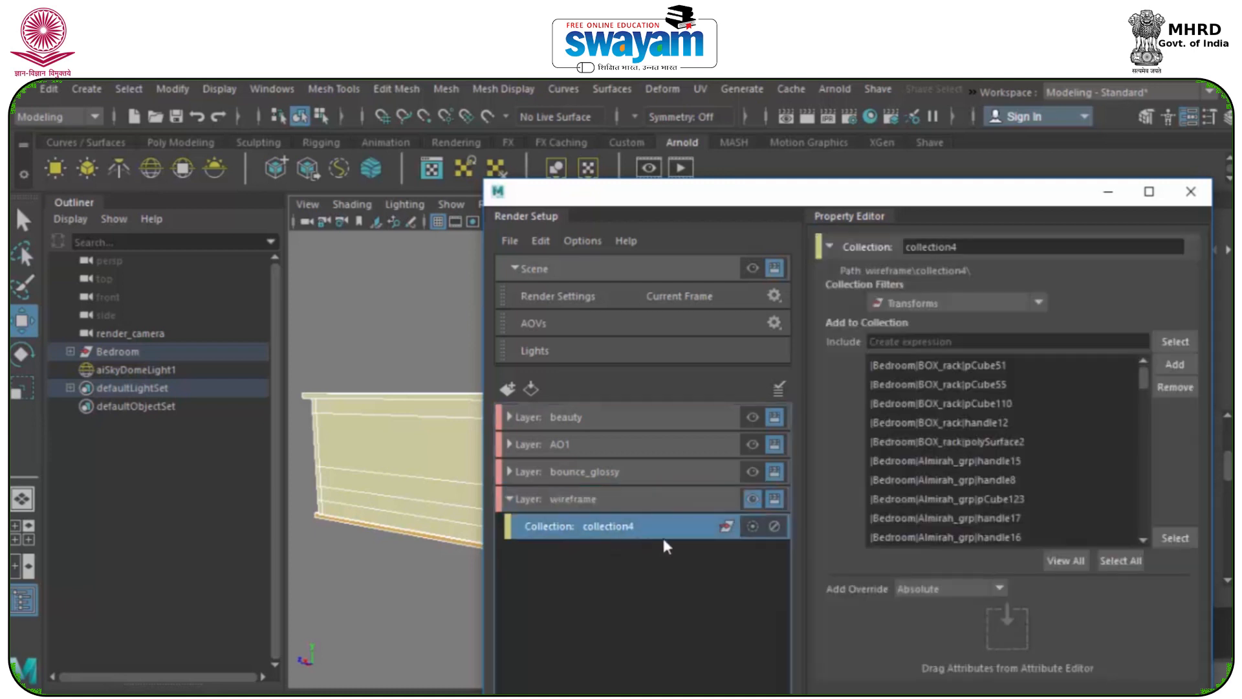
{"action": "right_click", "coordinate": [633, 531]}
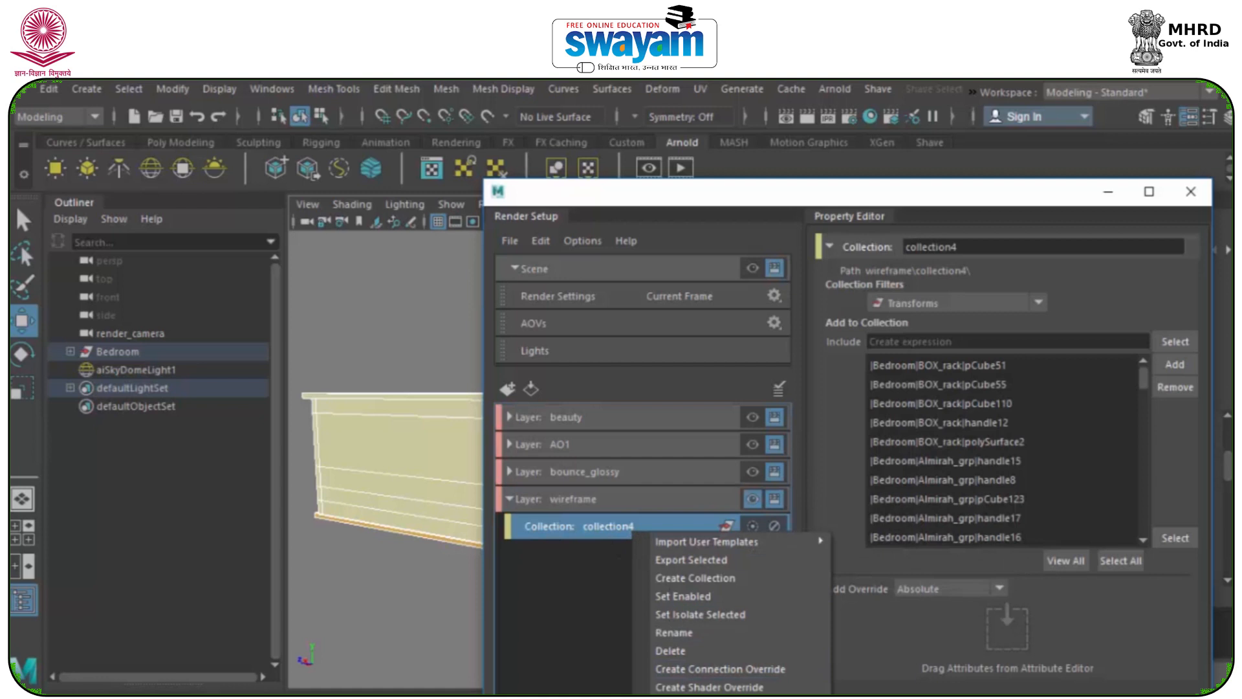
{"action": "left_click", "coordinate": [709, 693]}
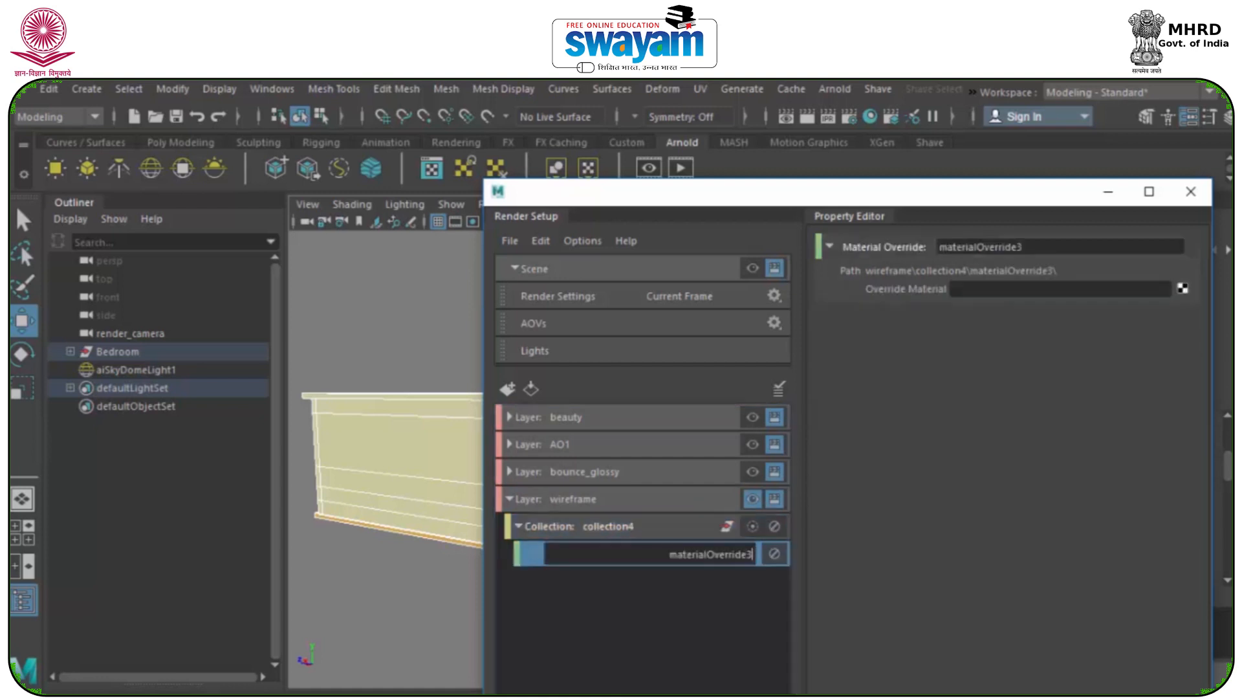
{"action": "left_click", "coordinate": [1180, 288]}
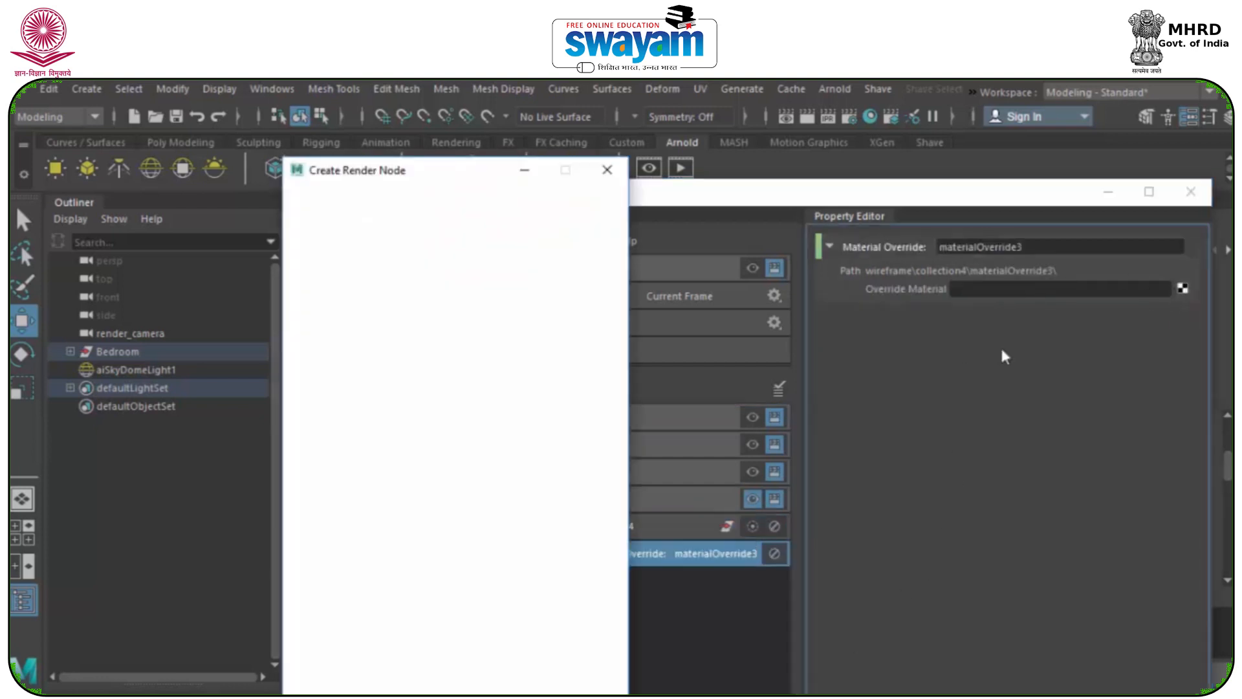
{"action": "left_click", "coordinate": [332, 427]}
{"action": "left_click", "coordinate": [308, 436]}
{"action": "left_click", "coordinate": [339, 449]}
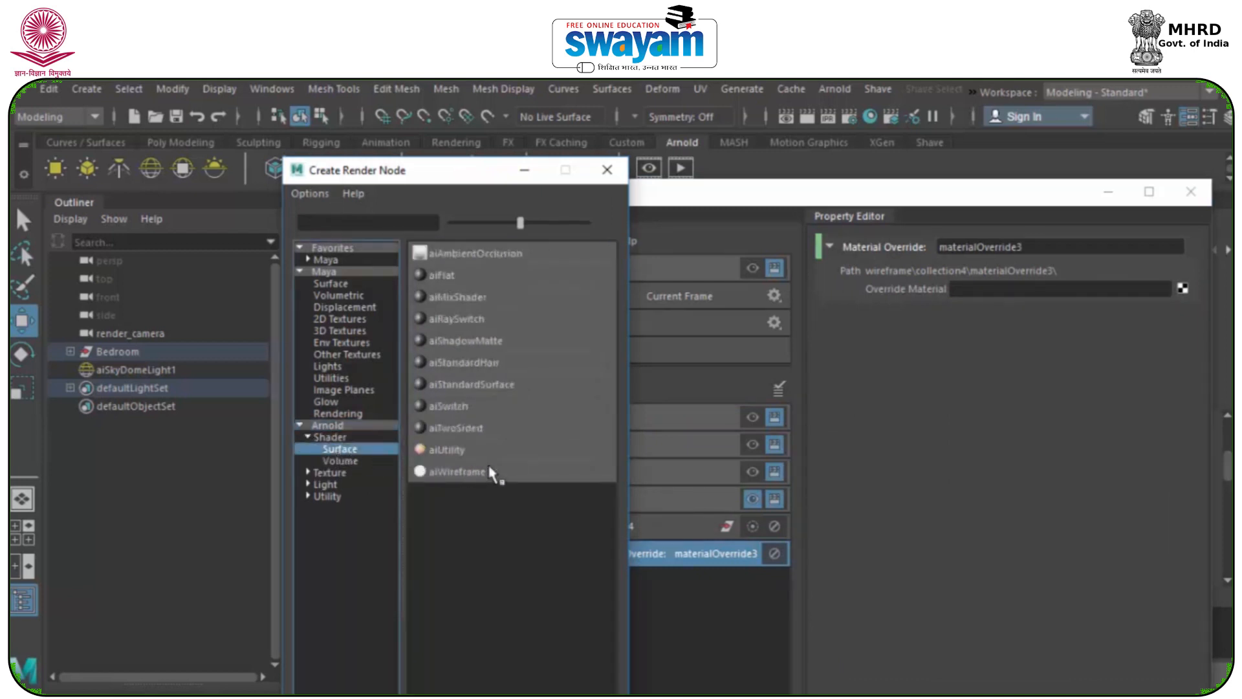
{"action": "left_click", "coordinate": [440, 478]}
{"action": "left_click", "coordinate": [1108, 192]}
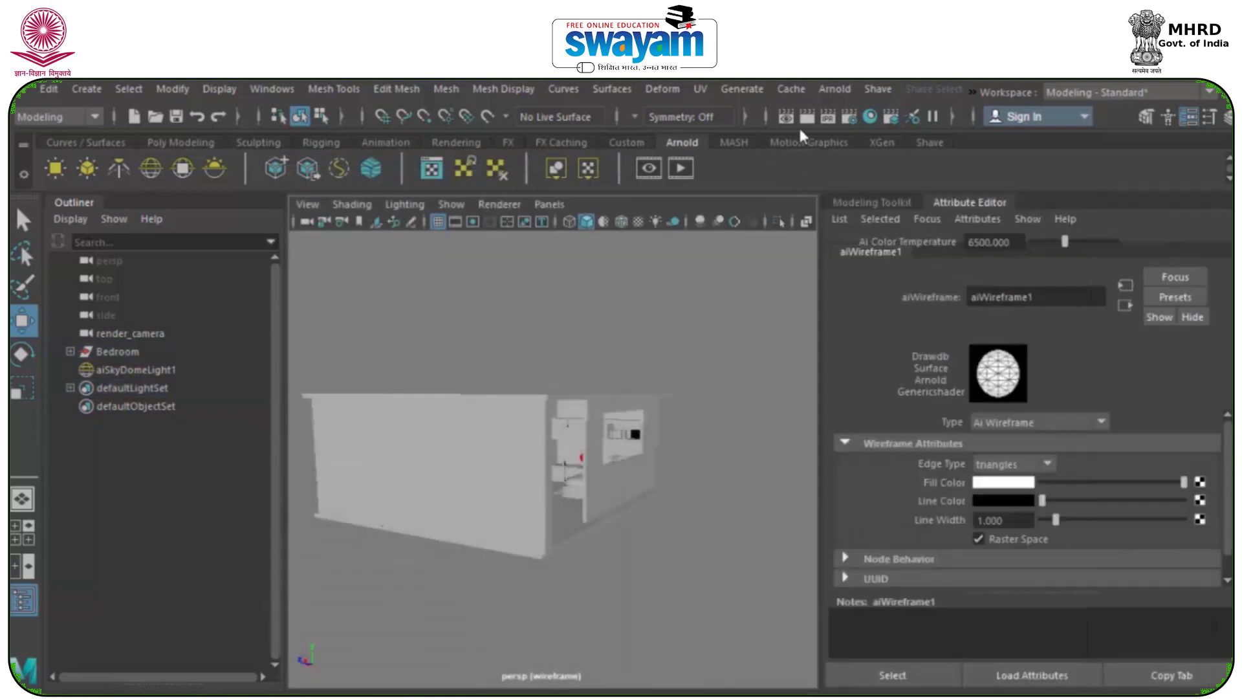
Step: Look through render_camera in the viewport and render the wireframe layer with Arnold
{"action": "left_click", "coordinate": [542, 204]}
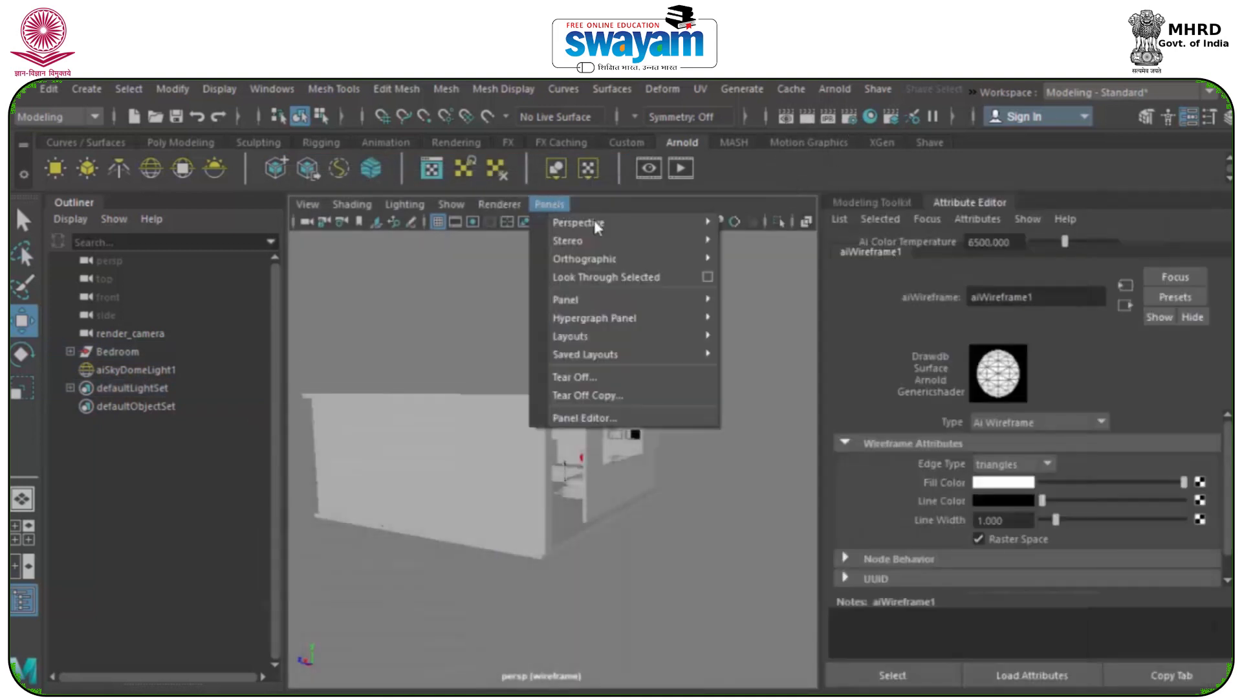
{"action": "mouse_move", "coordinate": [593, 219]}
{"action": "left_click", "coordinate": [775, 223]}
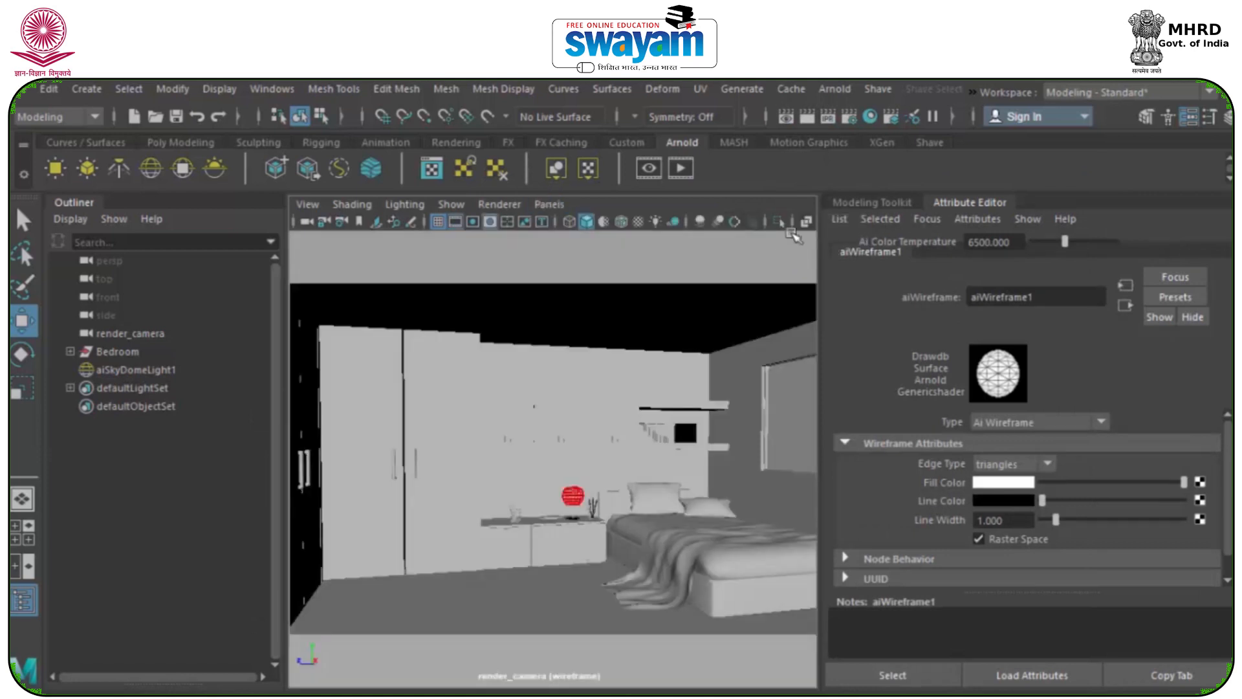
{"action": "left_click", "coordinate": [807, 117]}
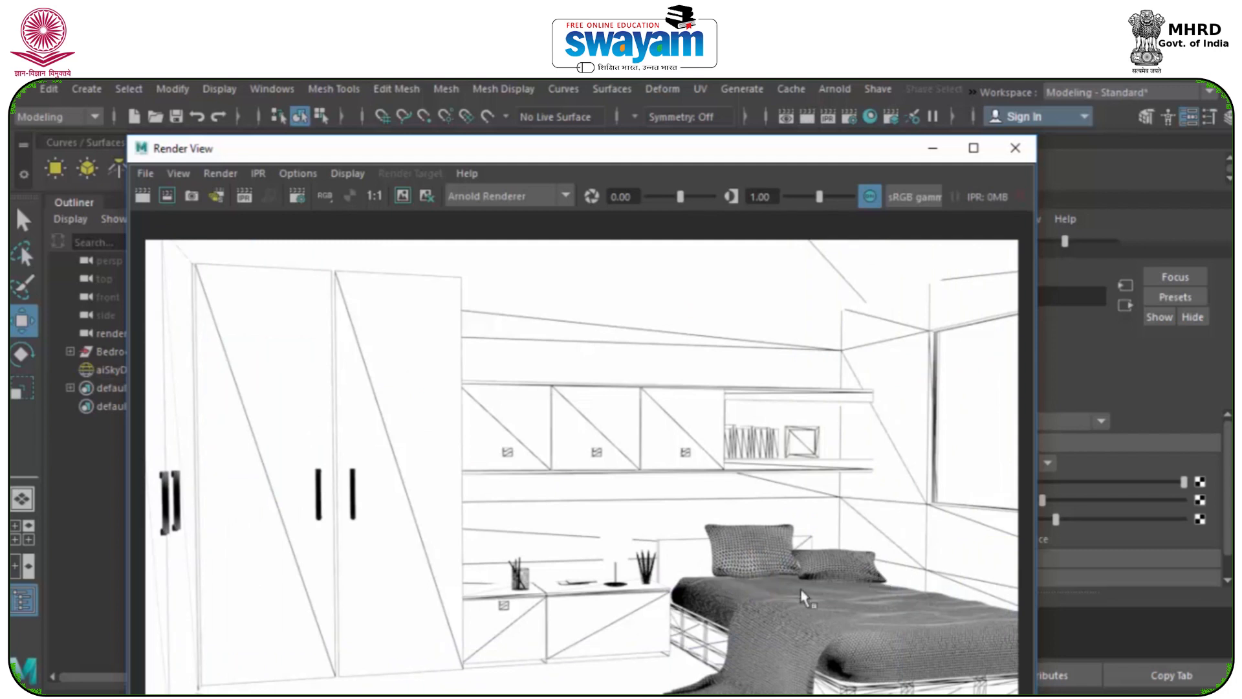
Step: Save the rendered image as a JPEG named wireframe in the multipass rendering folder and close Render View
{"action": "left_click", "coordinate": [144, 172]}
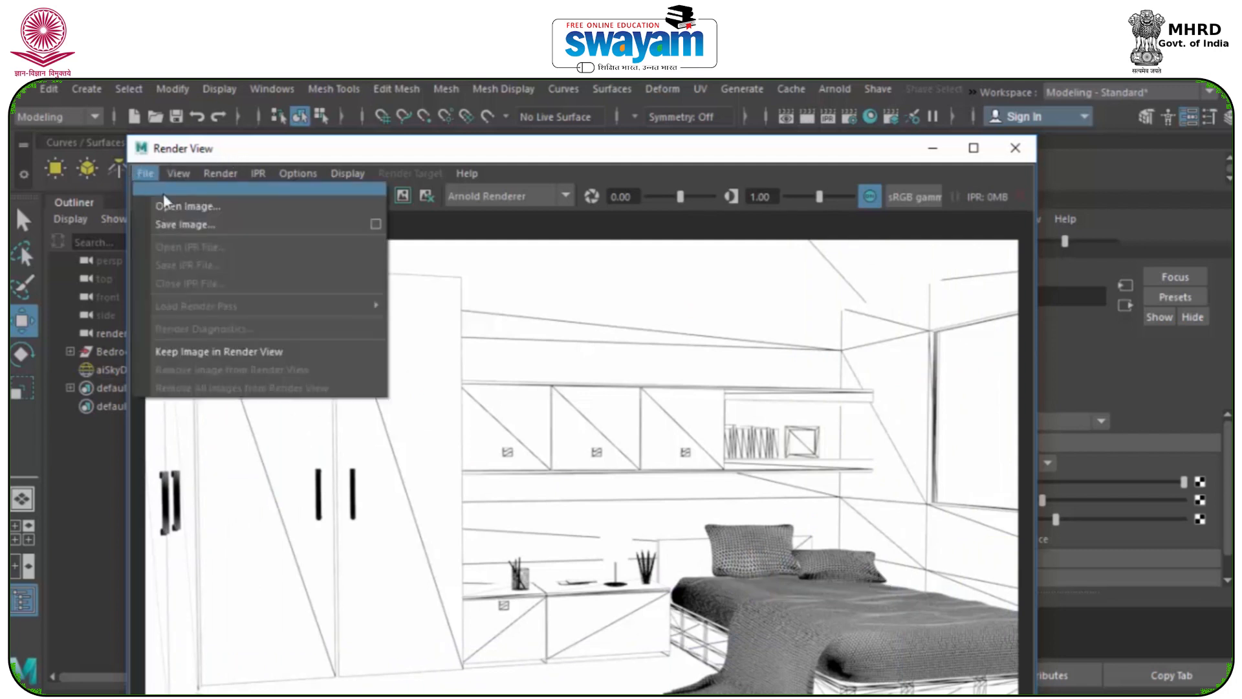
{"action": "left_click", "coordinate": [182, 226]}
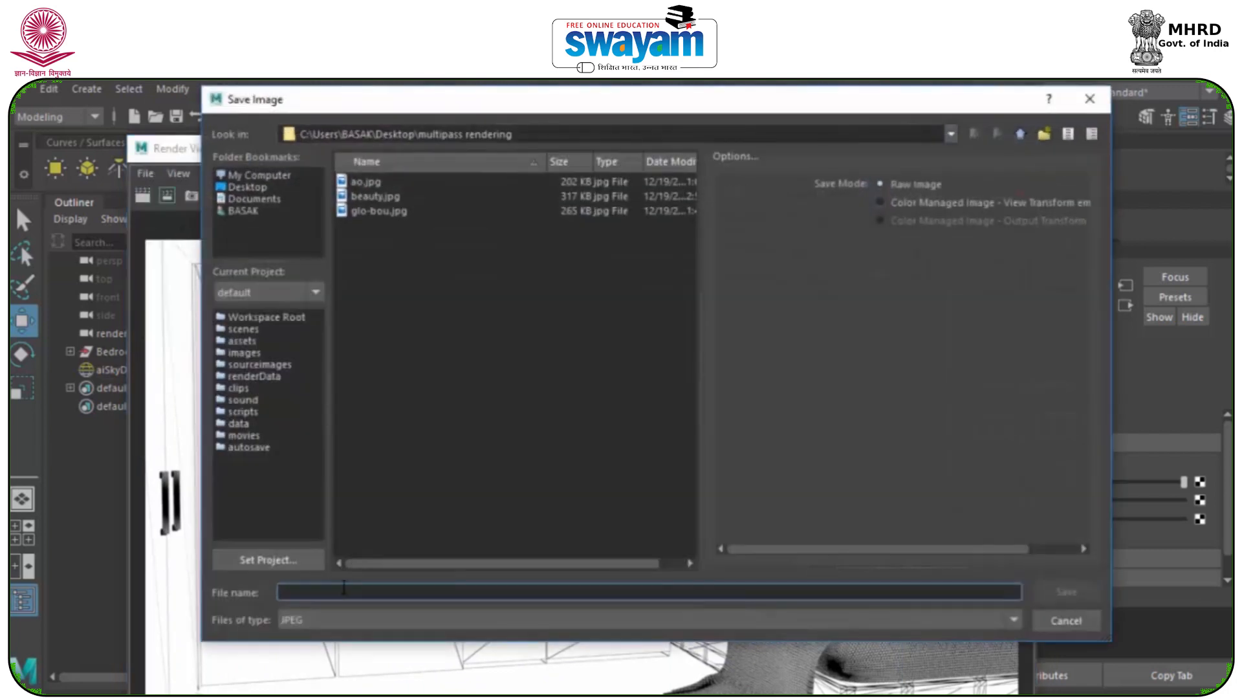
{"action": "type", "text": "wireframe"}
{"action": "left_click", "coordinate": [1053, 586]}
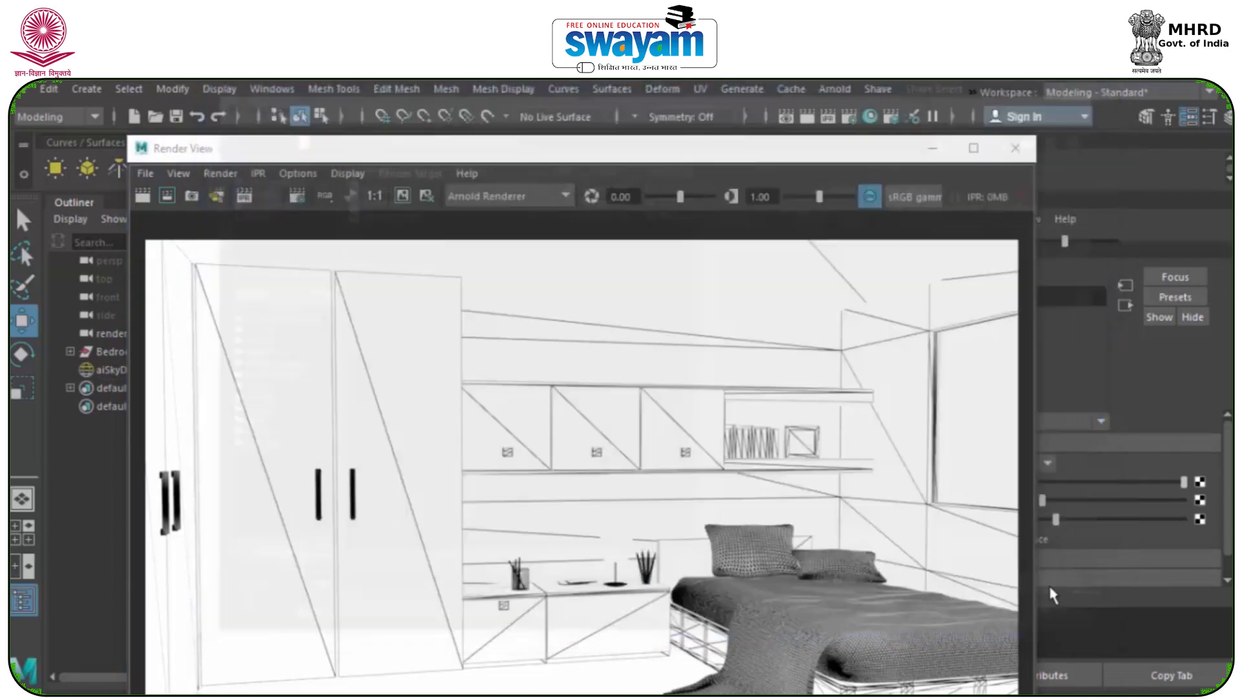
{"action": "left_click", "coordinate": [1005, 151]}
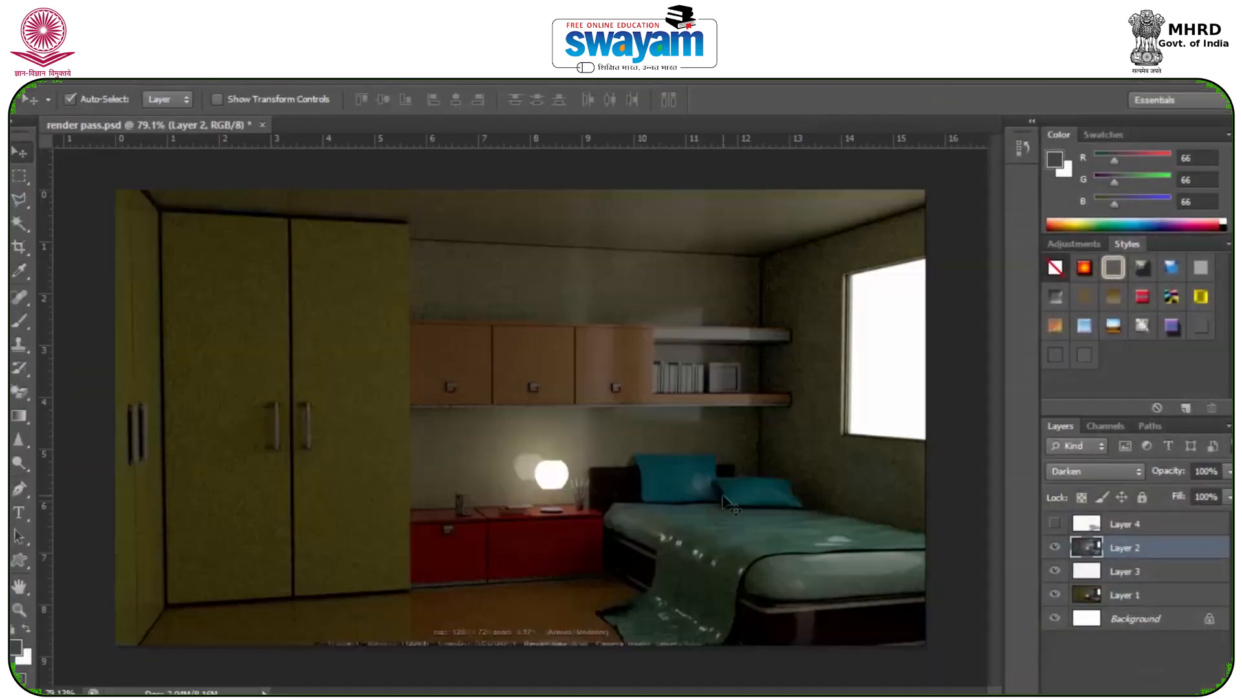
Step: Set the blend modes of Layer 2 and Layer 3 in render pass.psd to Normal
{"action": "left_click", "coordinate": [1057, 474]}
{"action": "left_click", "coordinate": [1070, 85]}
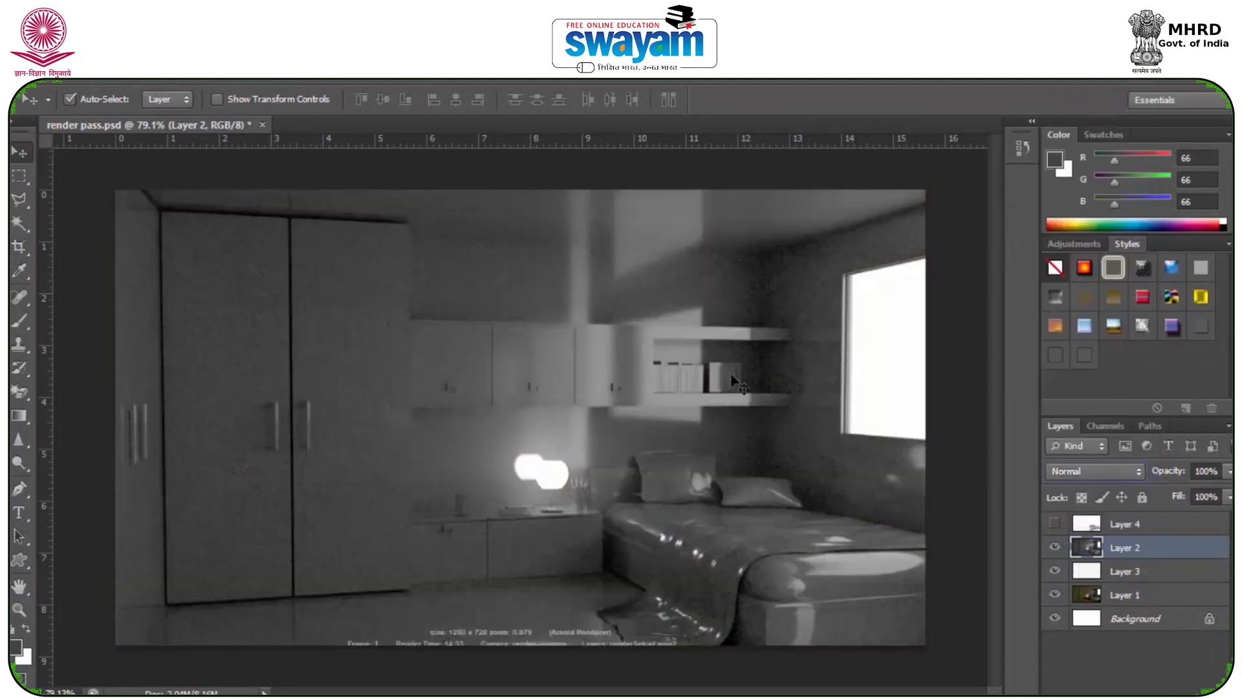
{"action": "left_click", "coordinate": [1124, 594]}
{"action": "left_click", "coordinate": [1123, 571]}
{"action": "left_click", "coordinate": [1093, 471]}
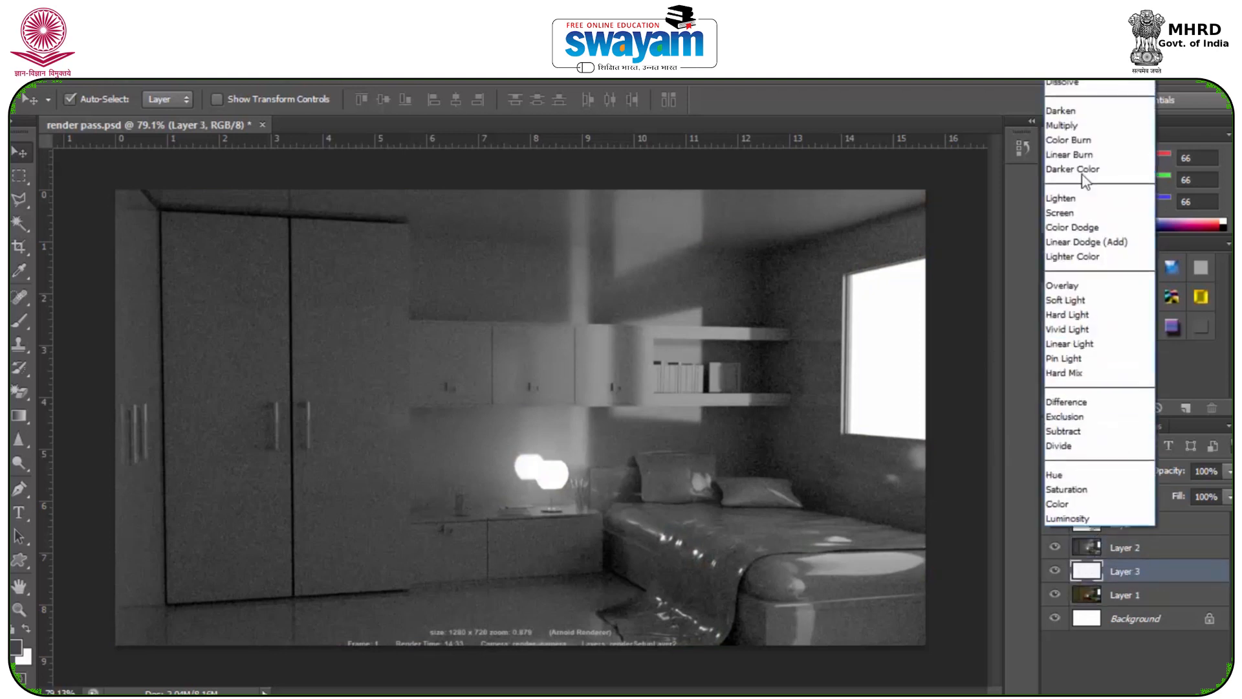
{"action": "left_click", "coordinate": [1070, 85]}
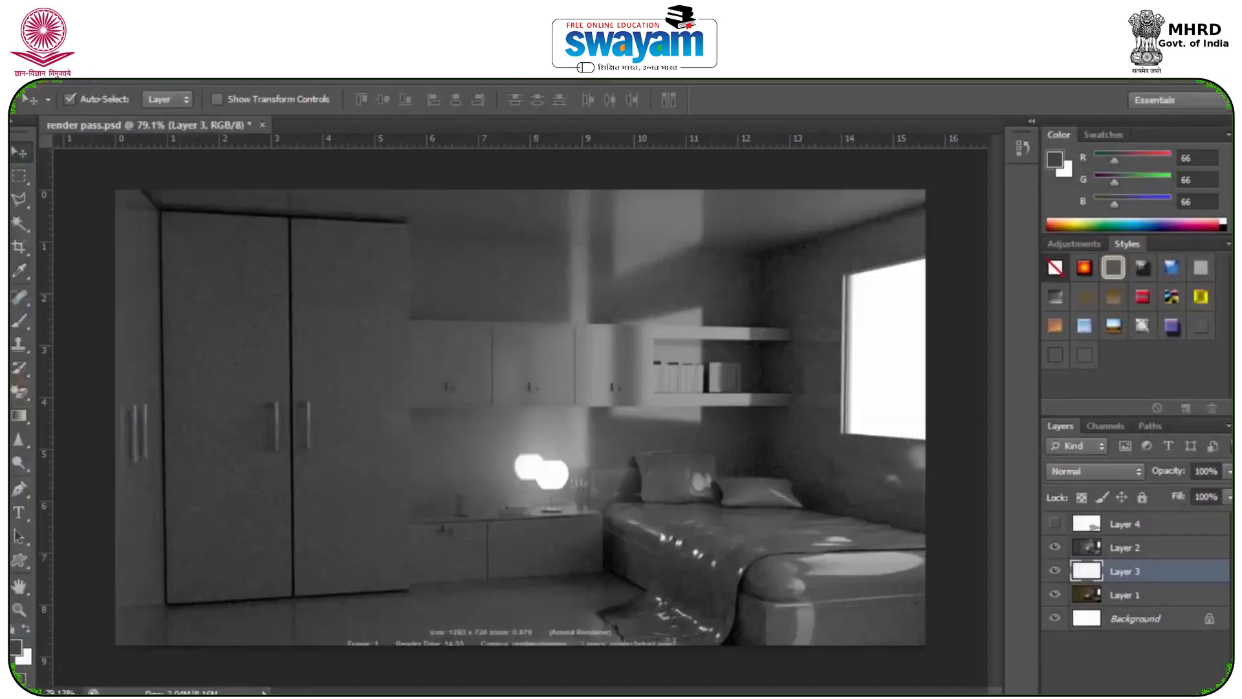
Step: Examine each render pass by toggling layer visibility, going from Layer 1 through Layer 3 and Layer 2 to Layer 4
{"action": "left_click_drag", "start_coordinate": [1055, 550], "coordinate": [1054, 572]}
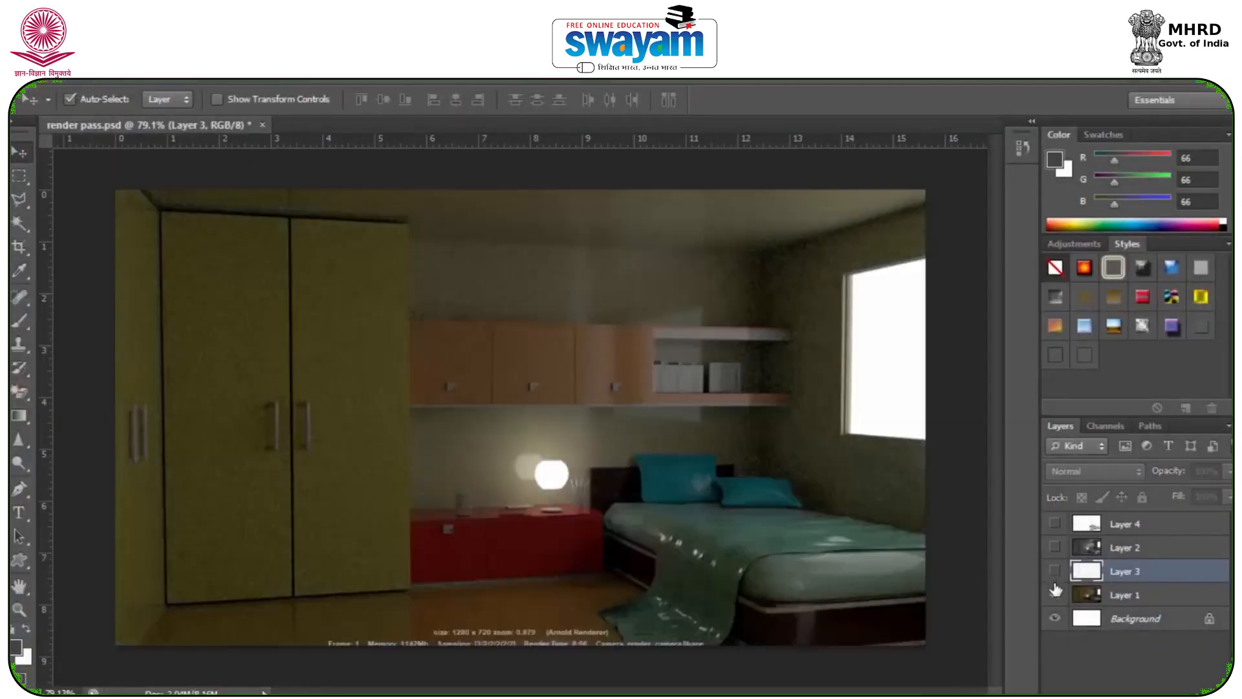
{"action": "left_click", "coordinate": [1137, 598]}
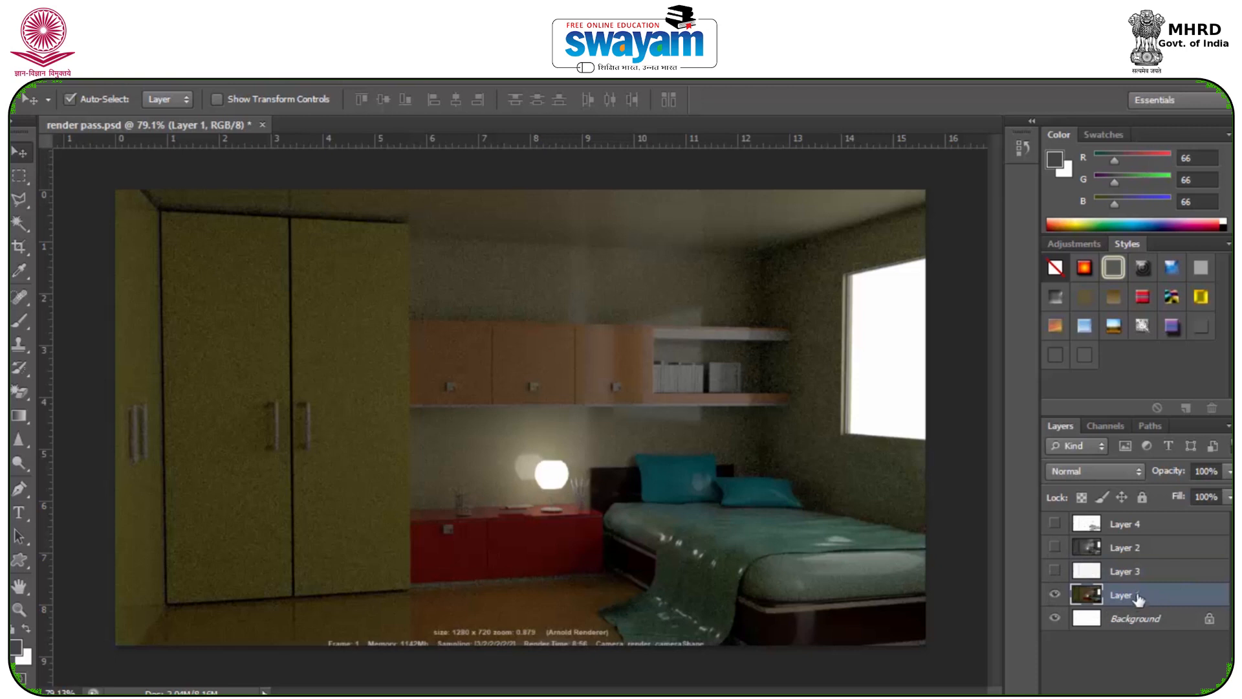
{"action": "left_click", "coordinate": [1155, 573]}
{"action": "left_click", "coordinate": [1054, 570]}
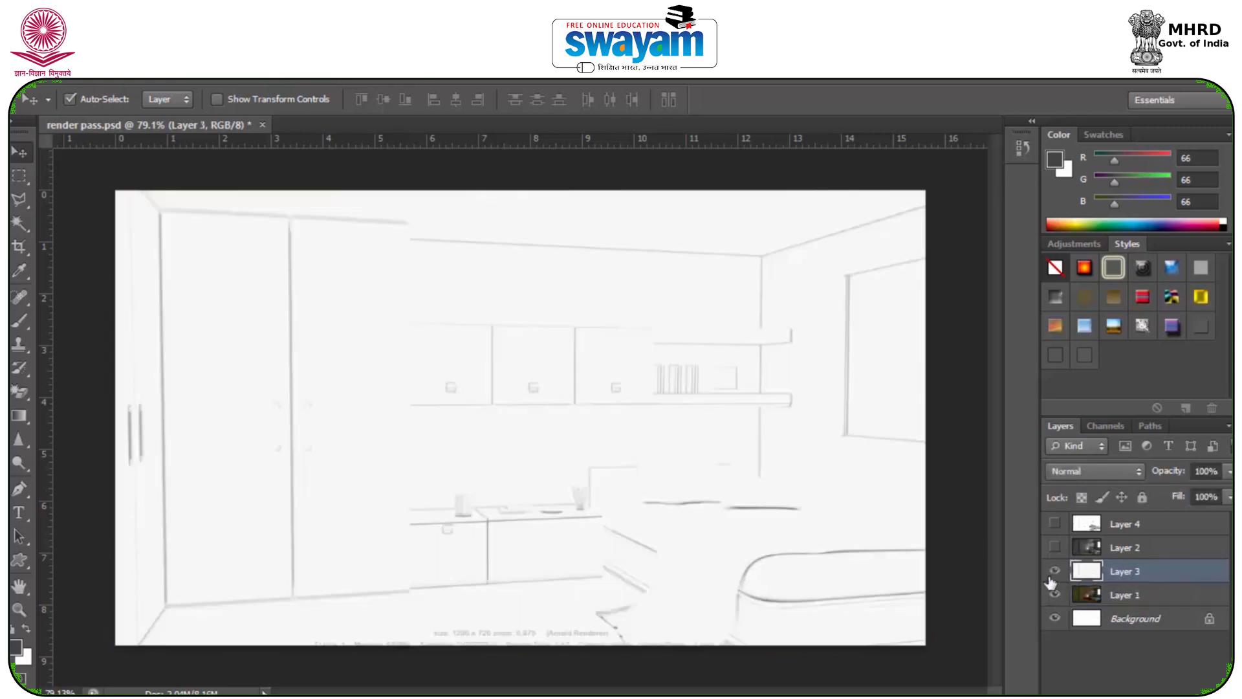
{"action": "left_click", "coordinate": [1140, 550]}
{"action": "left_click", "coordinate": [1054, 548]}
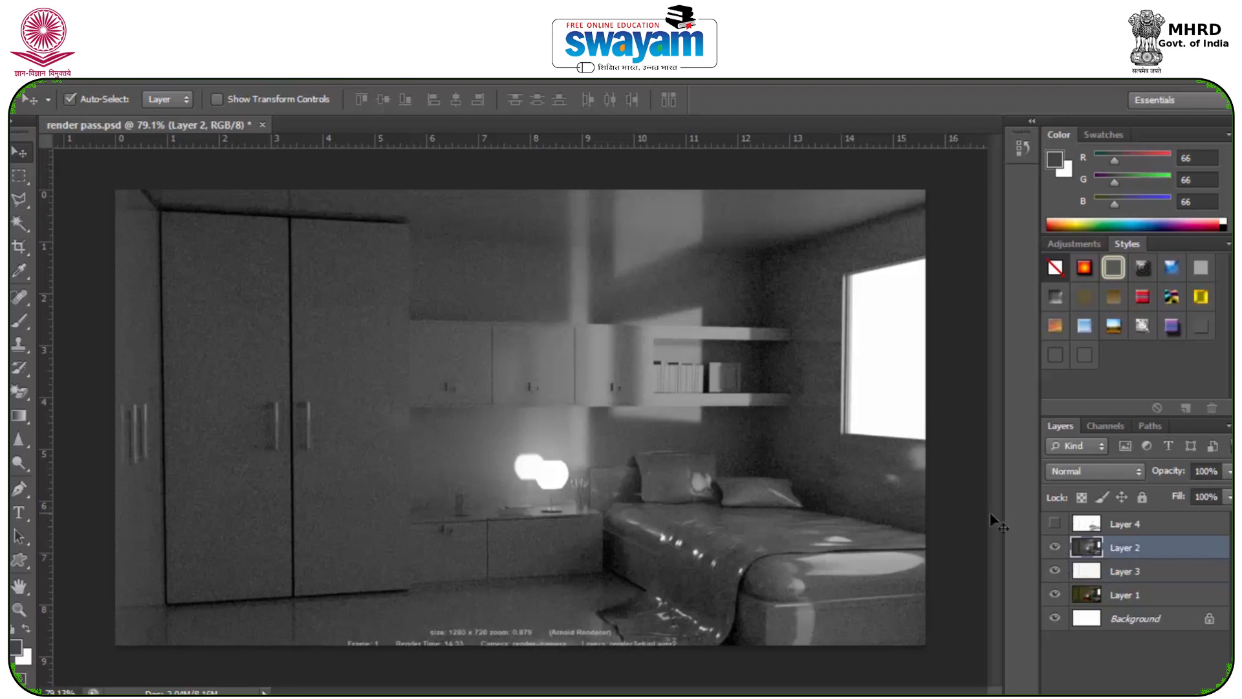
{"action": "left_click", "coordinate": [1136, 525]}
{"action": "left_click", "coordinate": [1054, 523]}
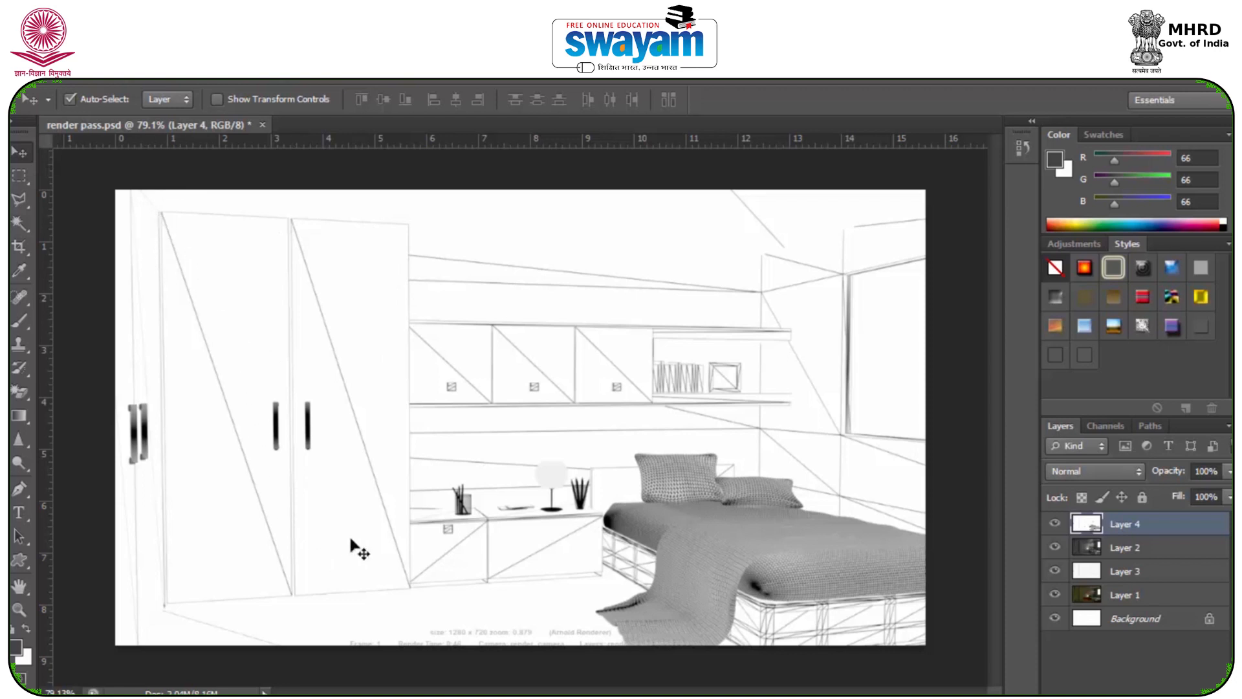
{"action": "left_click", "coordinate": [1055, 524]}
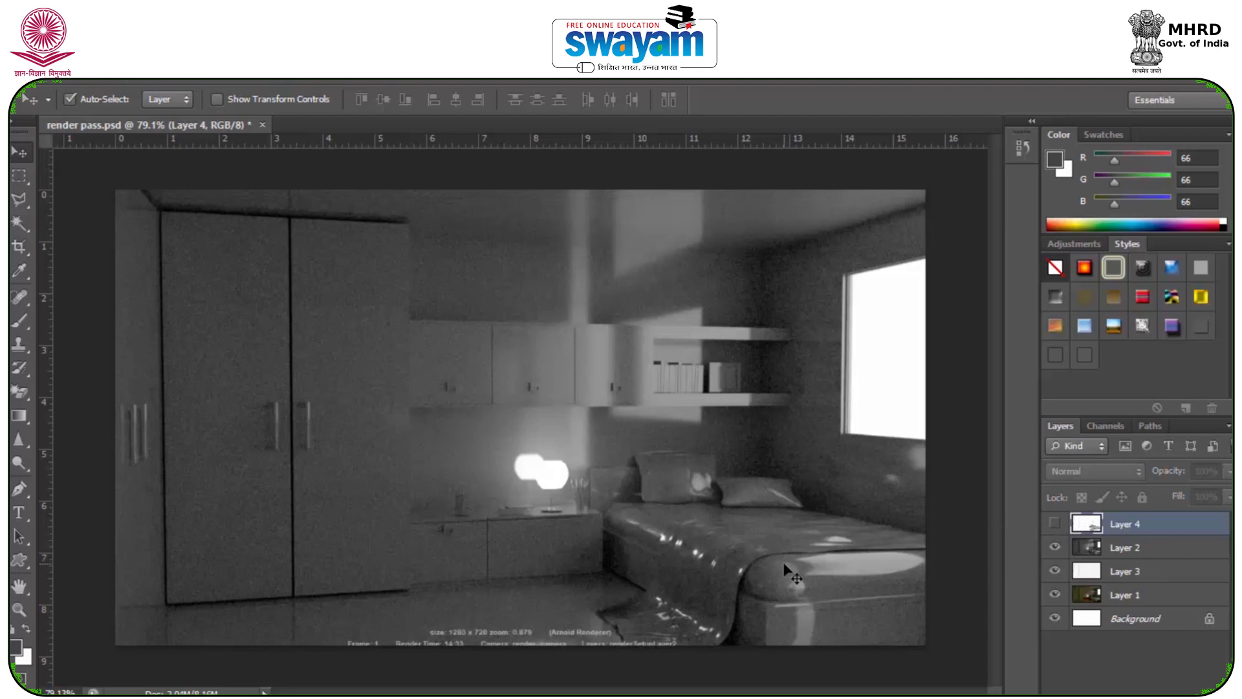
Step: Rename Layer 1, the full-colour bedroom render, as beauty
{"action": "double_click", "coordinate": [1128, 594]}
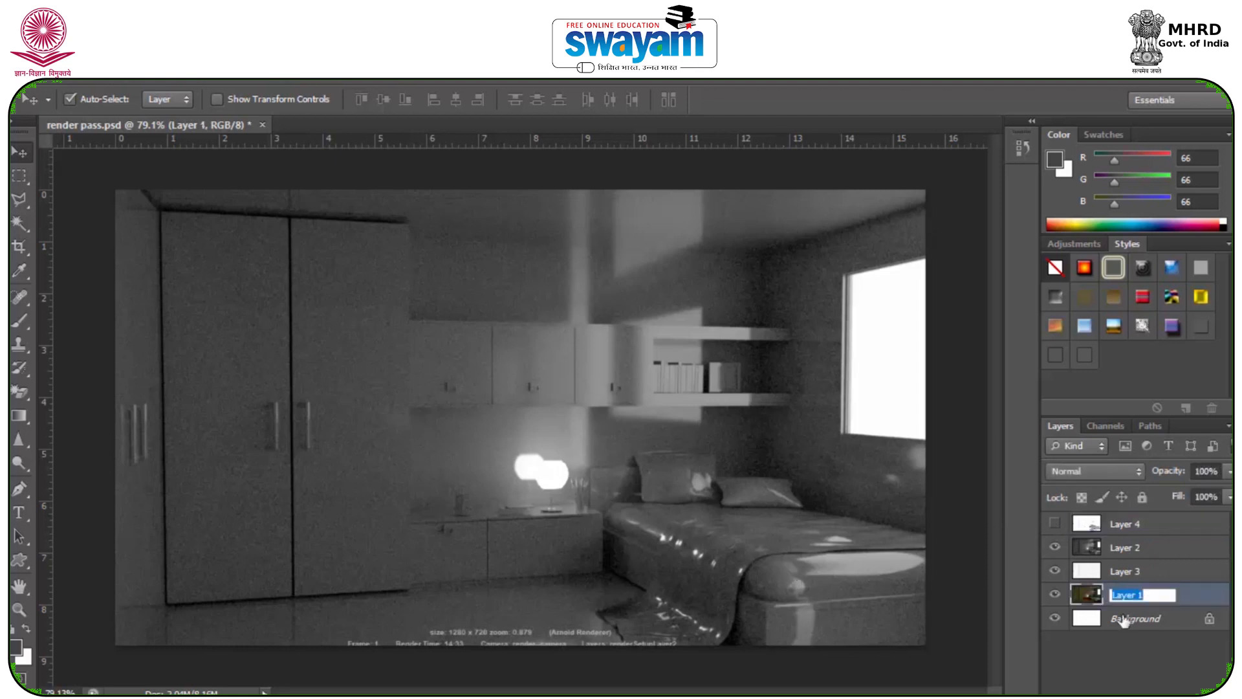
{"action": "left_click", "coordinate": [1124, 618]}
{"action": "double_click", "coordinate": [1134, 596]}
{"action": "type", "text": "beauty"}
{"action": "key", "text": "Return"}
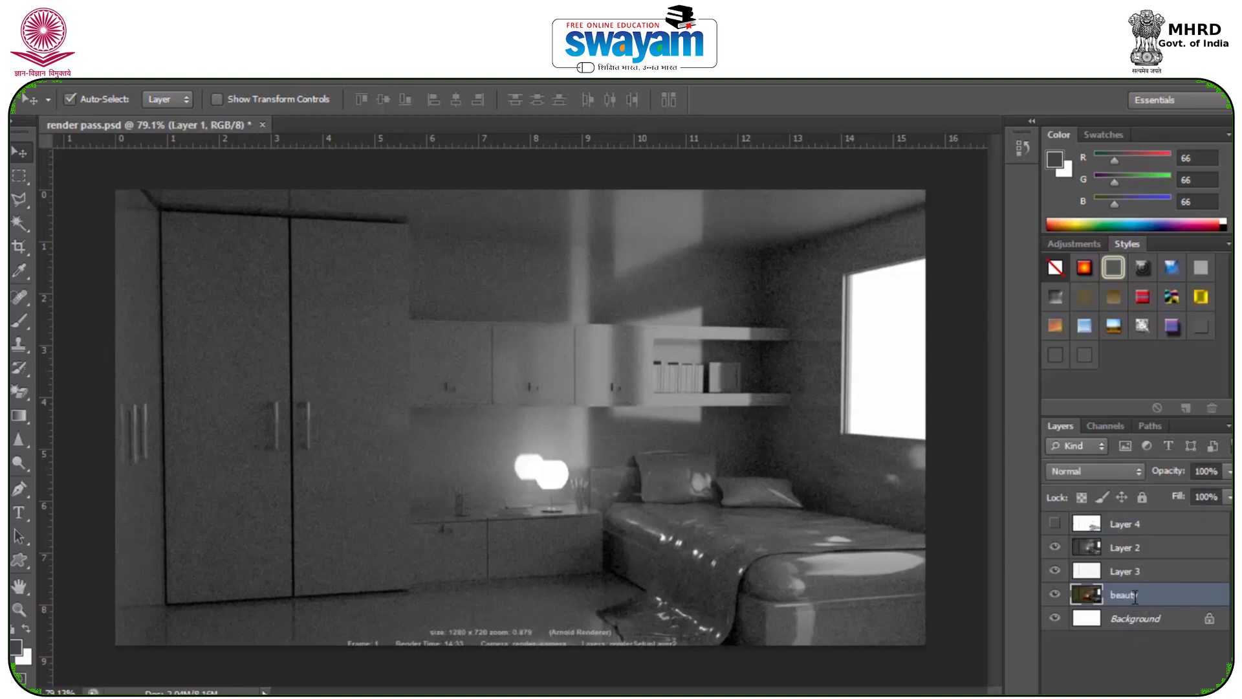
Step: Rename Layer 3 as ao and Layer 2 as glo-ref
{"action": "left_click", "coordinate": [1094, 580]}
{"action": "double_click", "coordinate": [1129, 571]}
{"action": "type", "text": "ao"}
{"action": "key", "text": "Return"}
{"action": "left_click", "coordinate": [1129, 547]}
{"action": "double_click", "coordinate": [1131, 547]}
{"action": "type", "text": "g"}
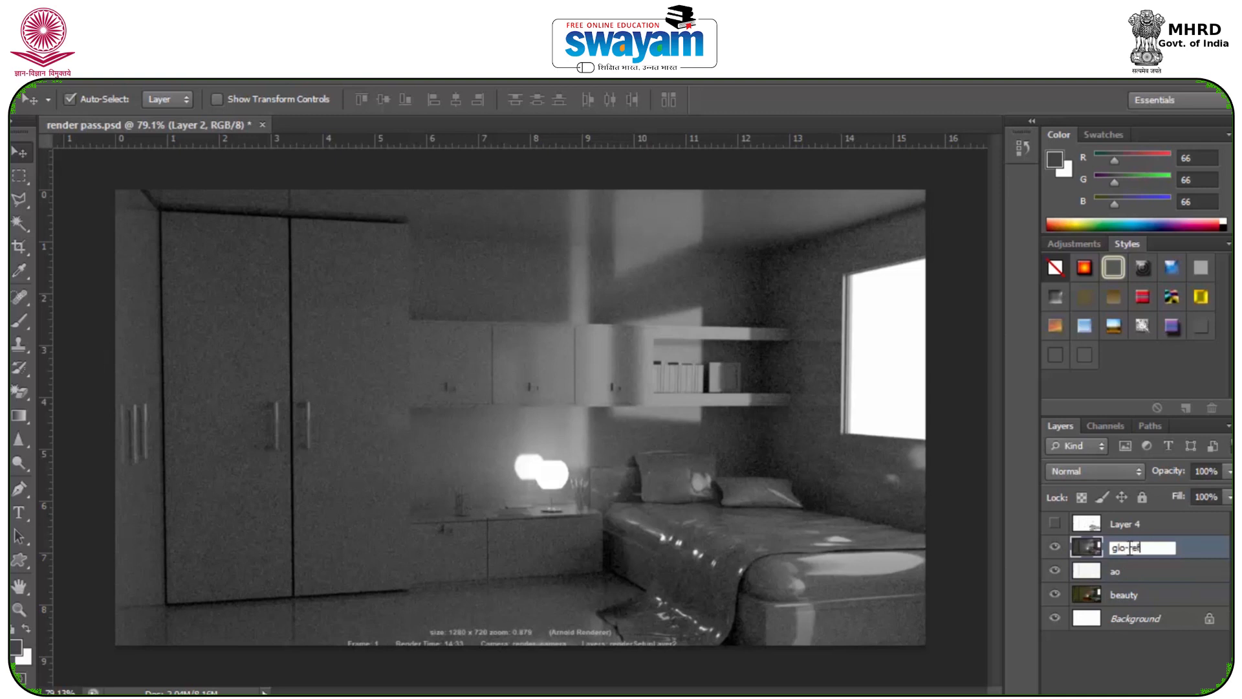
{"action": "key", "text": "Return"}
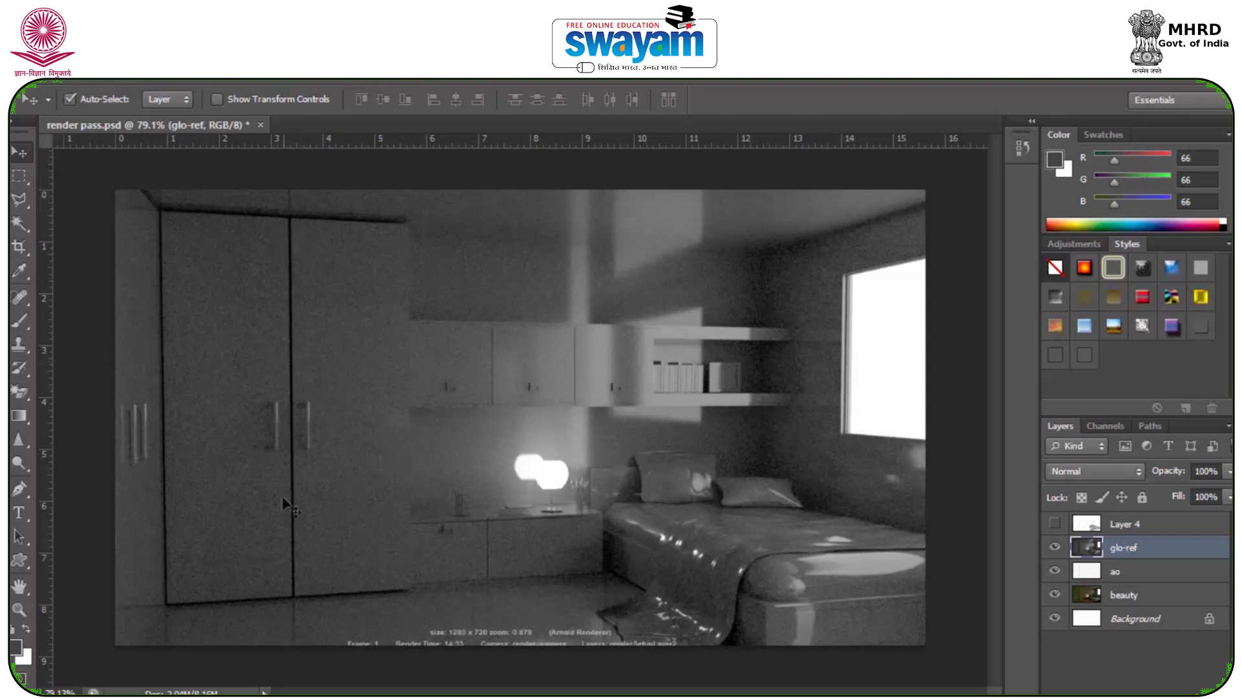
Step: Hide the glo-ref layer, check the beauty layer on its own, and leave the ao layer selected and shown above it
{"action": "left_click", "coordinate": [1055, 546]}
{"action": "left_click", "coordinate": [1055, 571]}
{"action": "left_click", "coordinate": [1054, 570]}
{"action": "left_click", "coordinate": [1054, 571]}
{"action": "left_click", "coordinate": [1131, 594]}
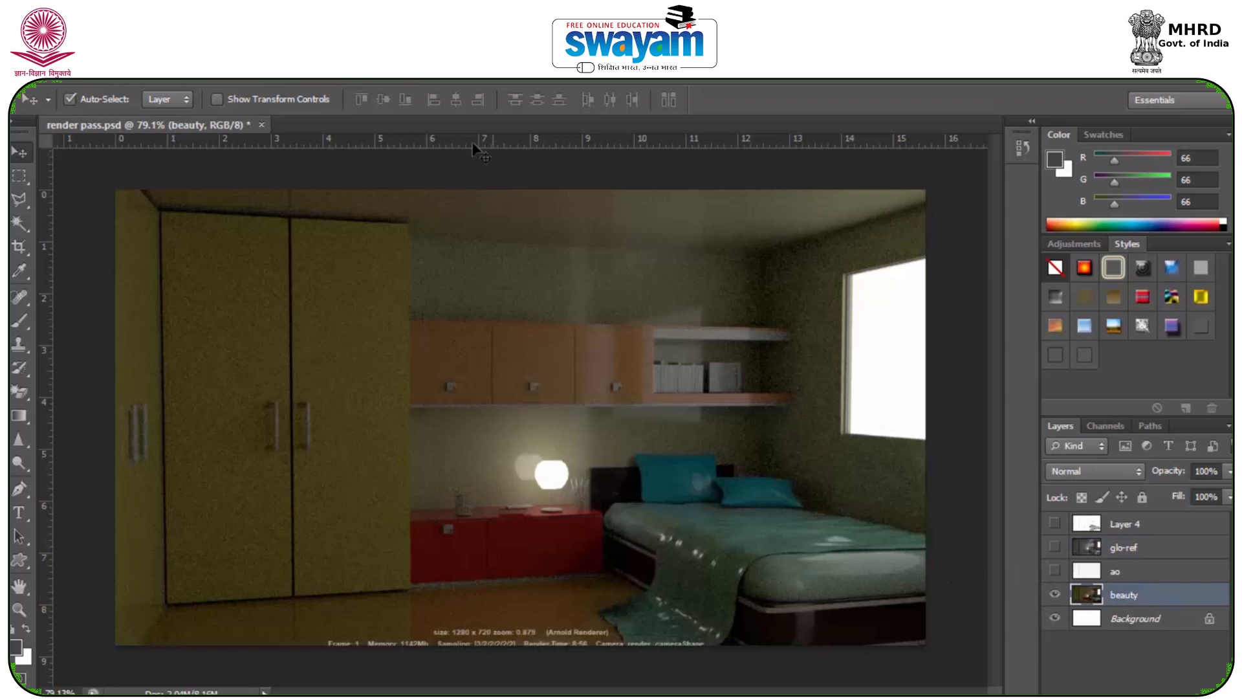
{"action": "left_click", "coordinate": [1129, 574]}
{"action": "left_click", "coordinate": [1054, 573]}
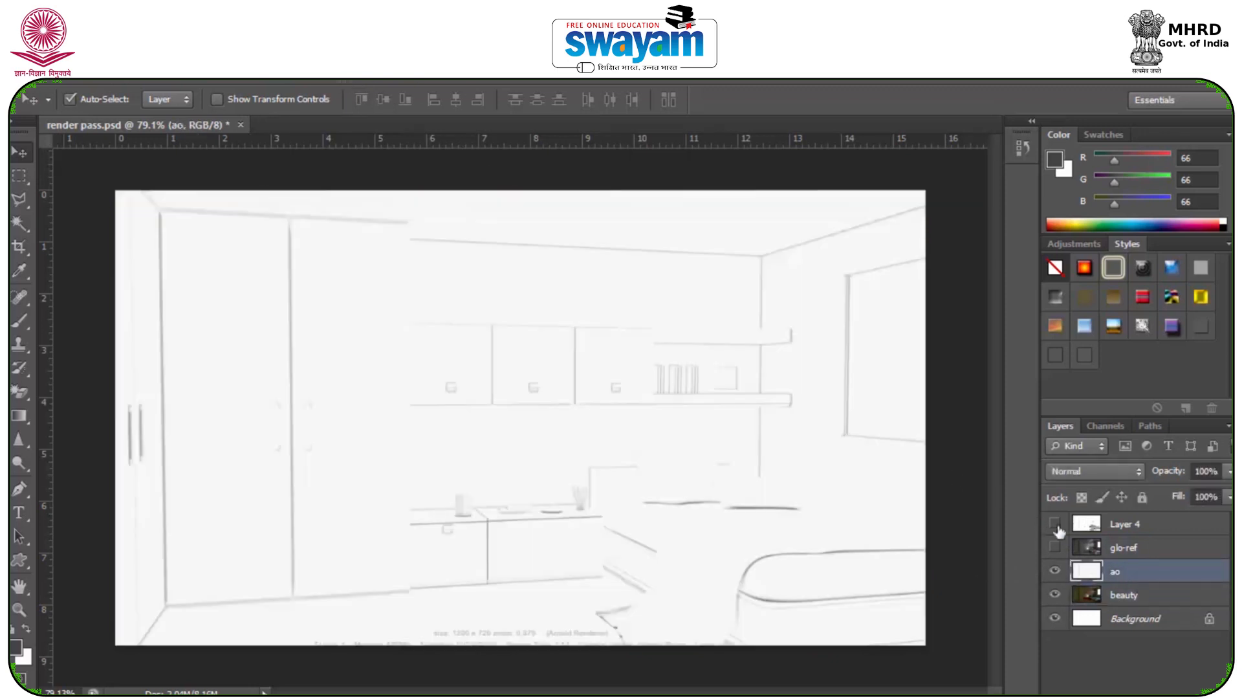
Step: Try several blend modes on the ao layer and settle on Linear Burn
{"action": "left_click", "coordinate": [1077, 470]}
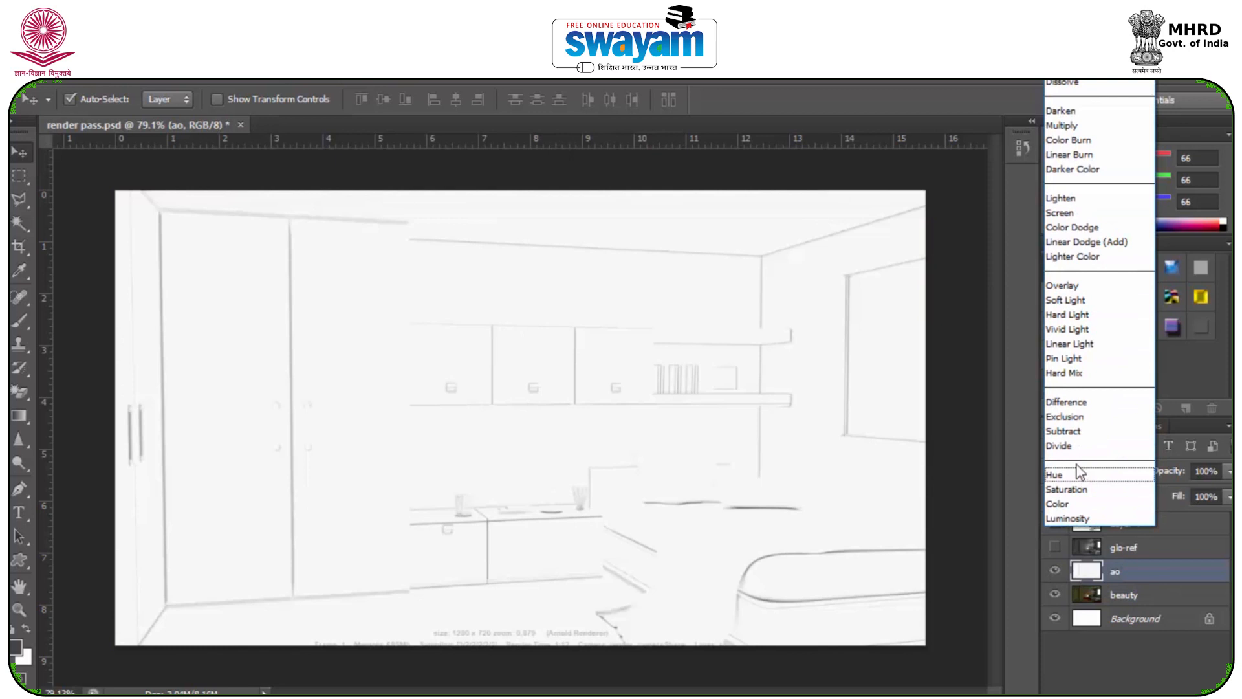
{"action": "left_click", "coordinate": [1070, 82]}
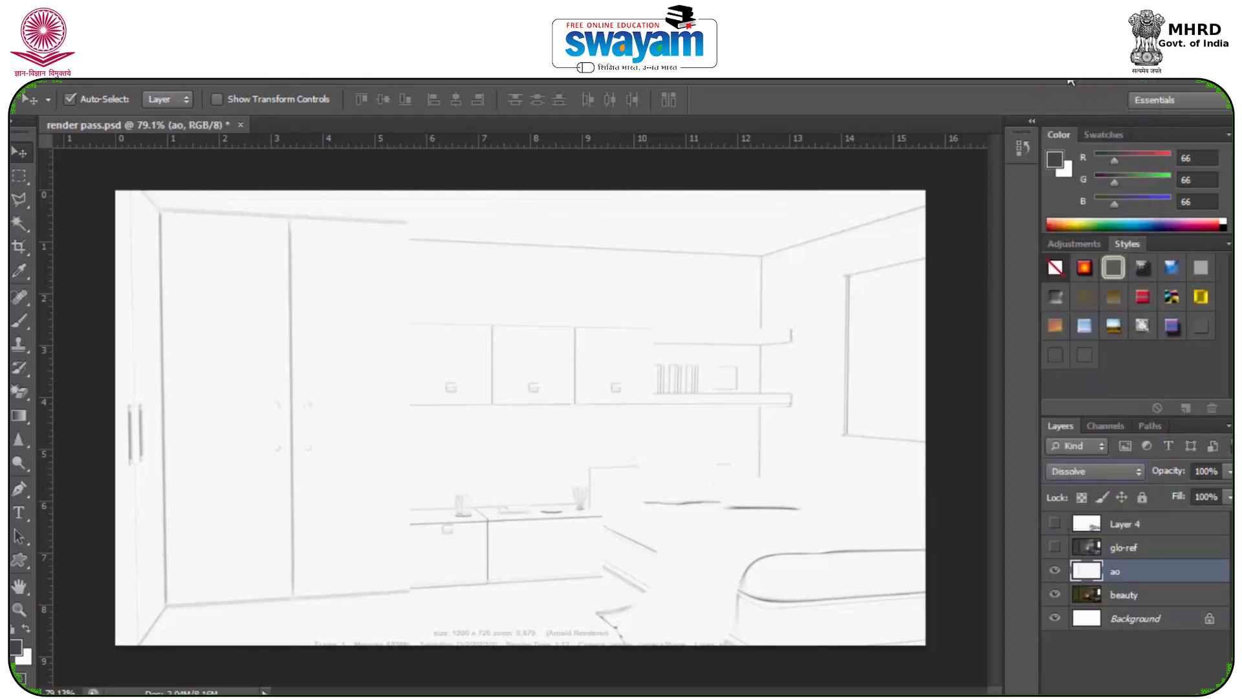
{"action": "key", "text": "Down"}
{"action": "key", "text": "Down"}
{"action": "key", "text": "Down"}
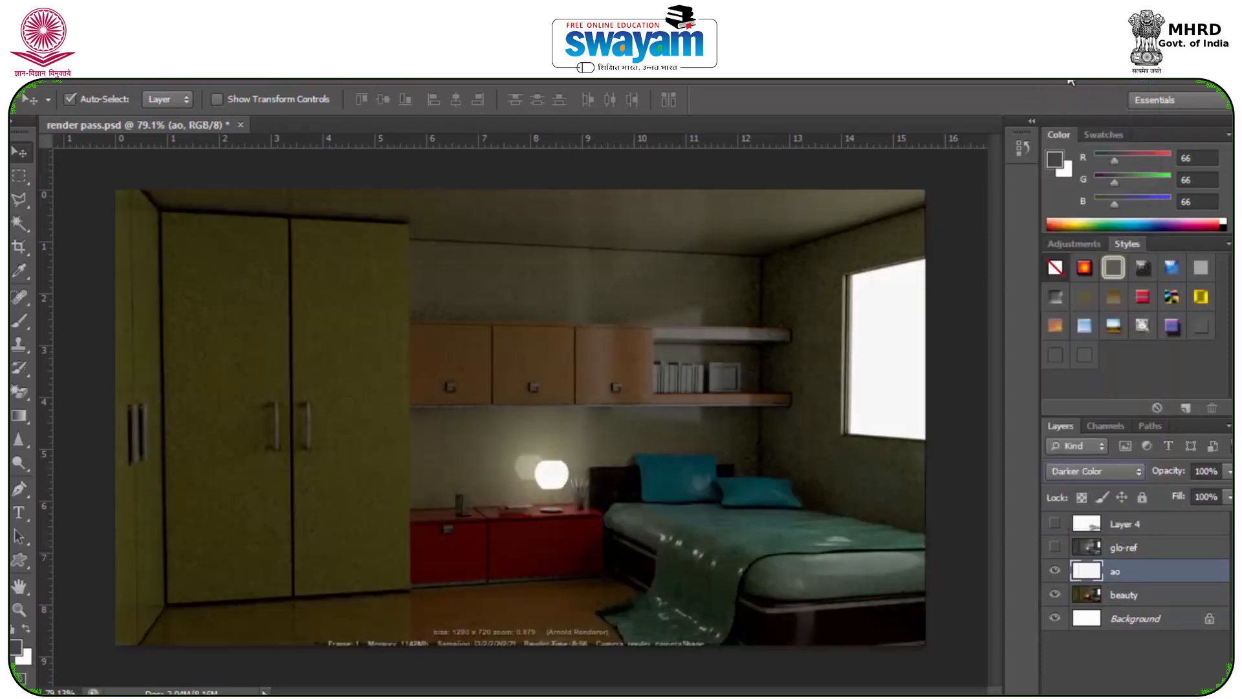
{"action": "key", "text": "Down"}
{"action": "key", "text": "Up"}
{"action": "left_click", "coordinate": [1082, 470]}
{"action": "left_click", "coordinate": [1065, 167]}
Step: Show the glo-ref layer, cycle through its blend modes and set it to Darker Color
{"action": "left_click", "coordinate": [1128, 548]}
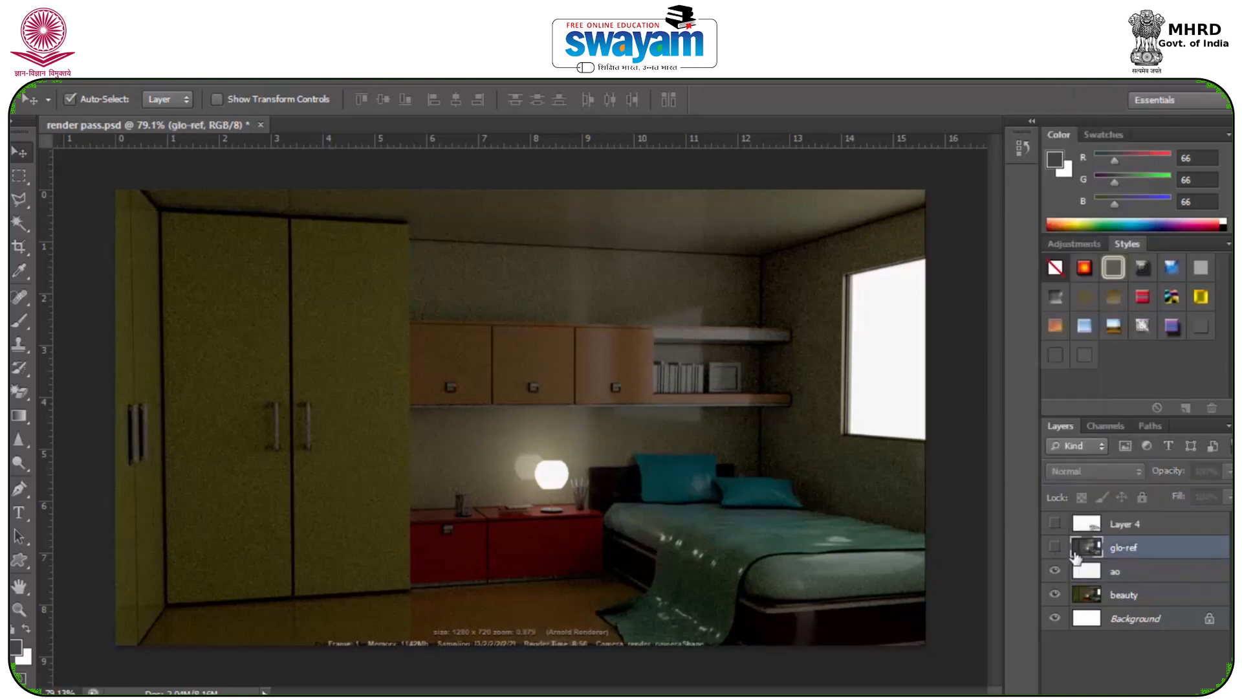
{"action": "left_click", "coordinate": [1054, 549]}
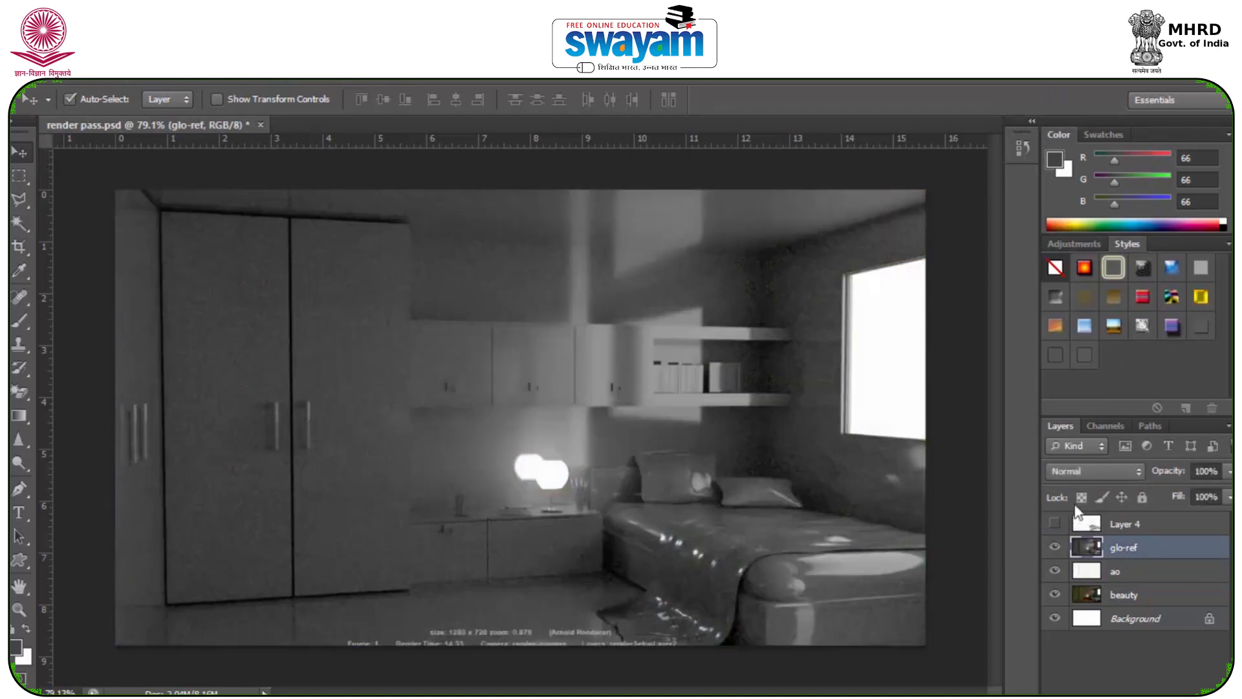
{"action": "left_click", "coordinate": [1074, 467]}
{"action": "key", "text": "Escape"}
{"action": "key", "text": "Down"}
{"action": "key", "text": "Down"}
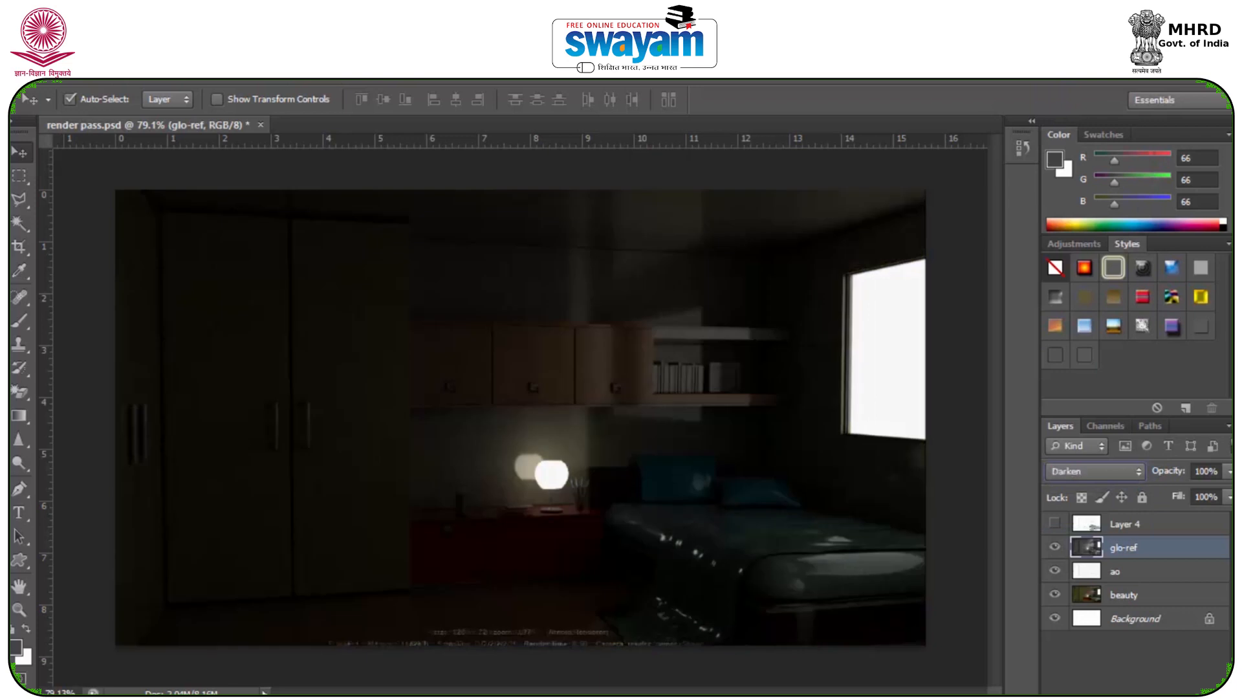
{"action": "key", "text": "Down"}
{"action": "key", "text": "Down"}
{"action": "key", "text": "Up"}
{"action": "key", "text": "Up"}
{"action": "key", "text": "Down"}
{"action": "key", "text": "Up"}
{"action": "key", "text": "Down"}
{"action": "key", "text": "Down"}
{"action": "key", "text": "Down"}
{"action": "key", "text": "Down"}
{"action": "key", "text": "Down"}
{"action": "key", "text": "Up"}
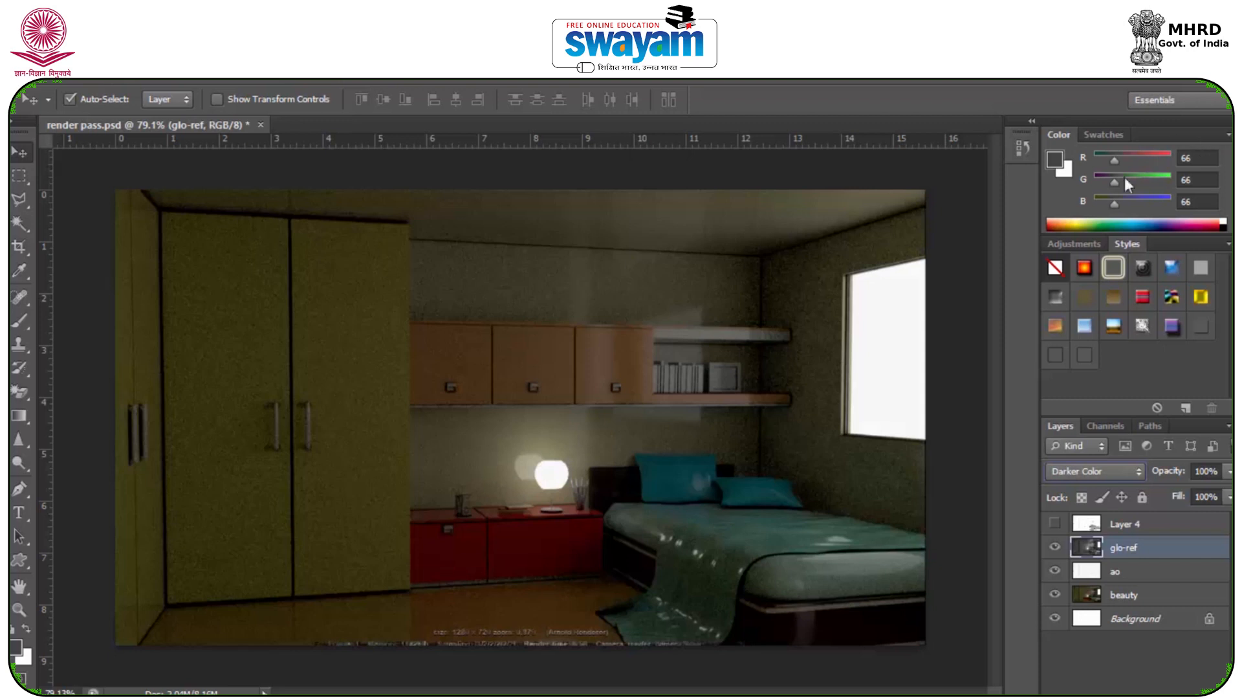
Step: Test-shift the glo-ref layer and compare the composite with the glo-ref and ao layers hidden and shown
{"action": "left_click_drag", "start_coordinate": [751, 319], "coordinate": [569, 268]}
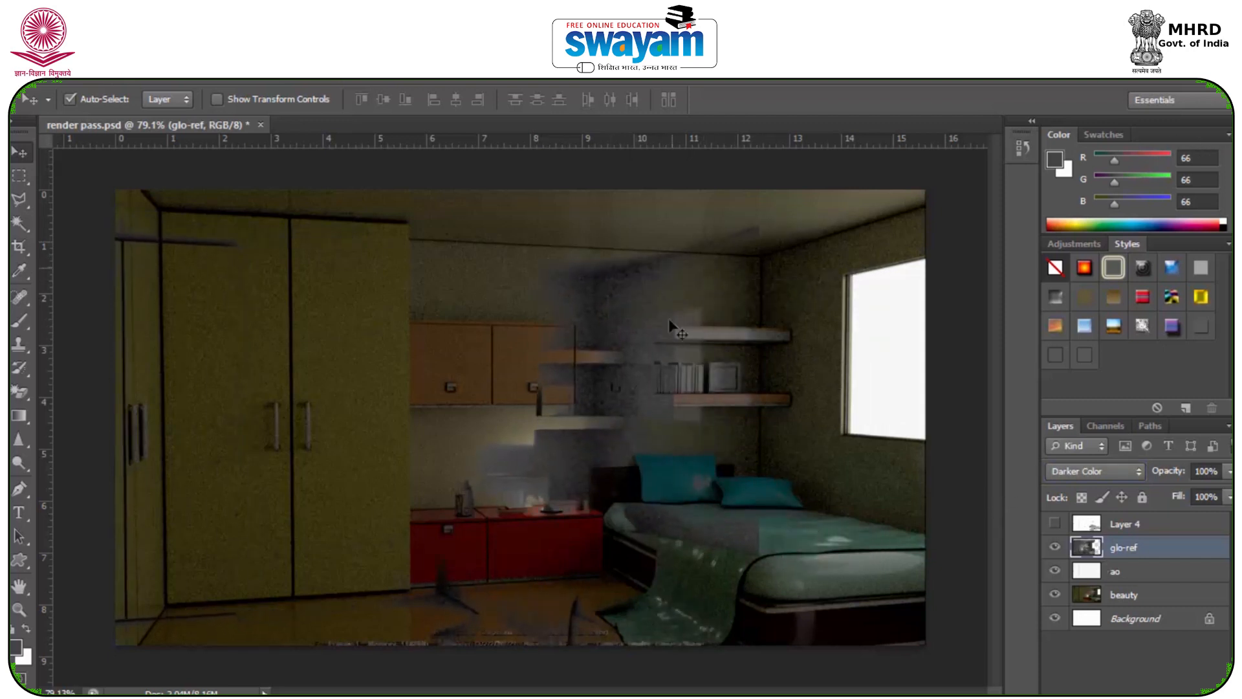
{"action": "left_click", "coordinate": [1054, 547]}
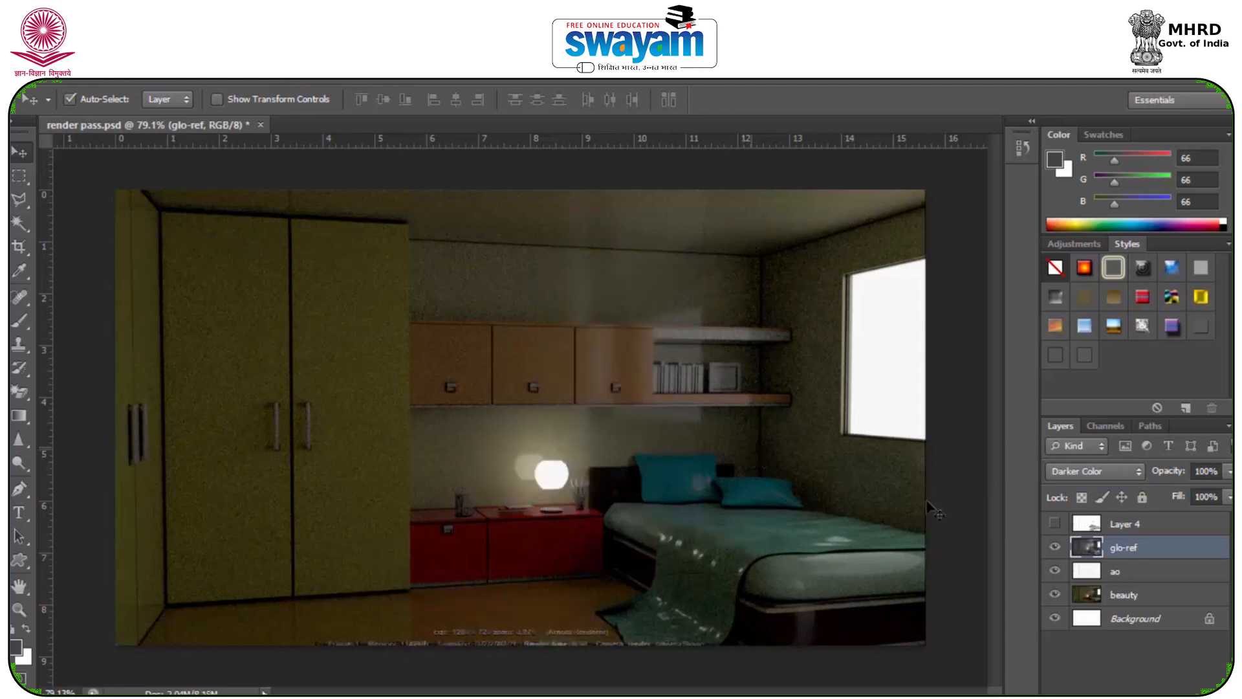
{"action": "left_click", "coordinate": [1055, 571]}
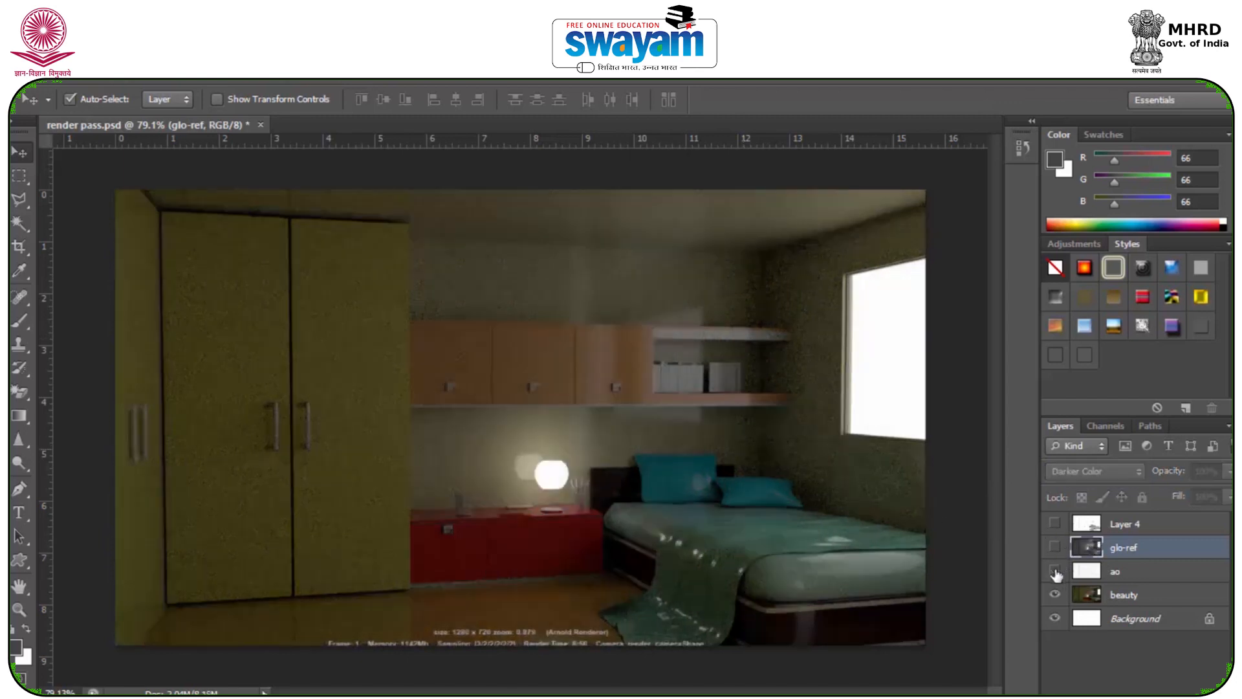
{"action": "left_click", "coordinate": [1074, 576]}
{"action": "left_click", "coordinate": [1055, 571]}
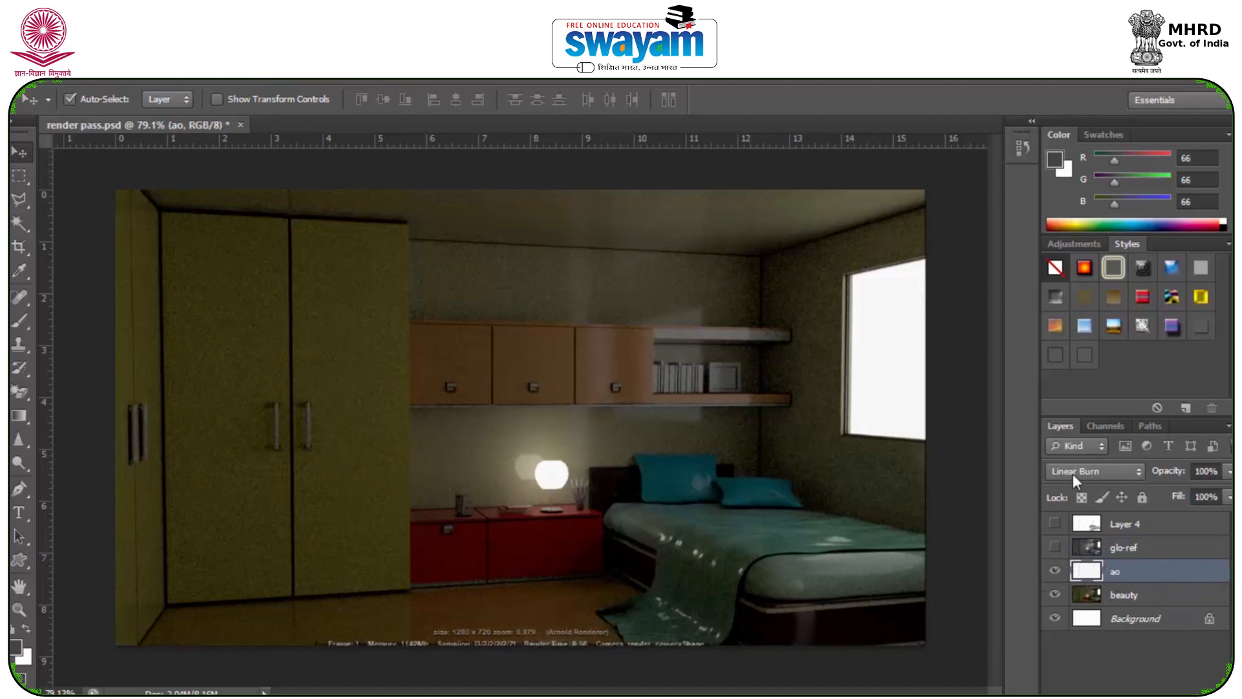
{"action": "left_click", "coordinate": [1122, 547]}
{"action": "left_click", "coordinate": [1055, 547]}
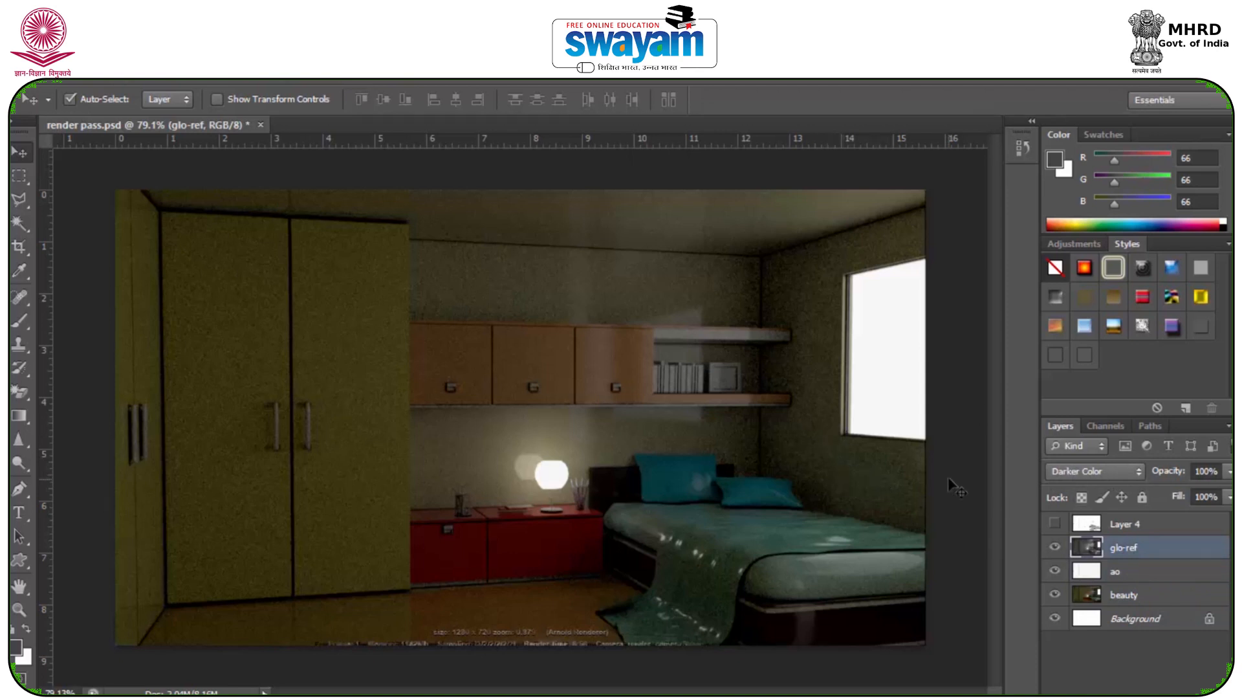
Step: Duplicate the glo-ref, ao and beauty layers and merge the three copies into one layer
{"action": "left_click", "coordinate": [1132, 594], "text": "shift"}
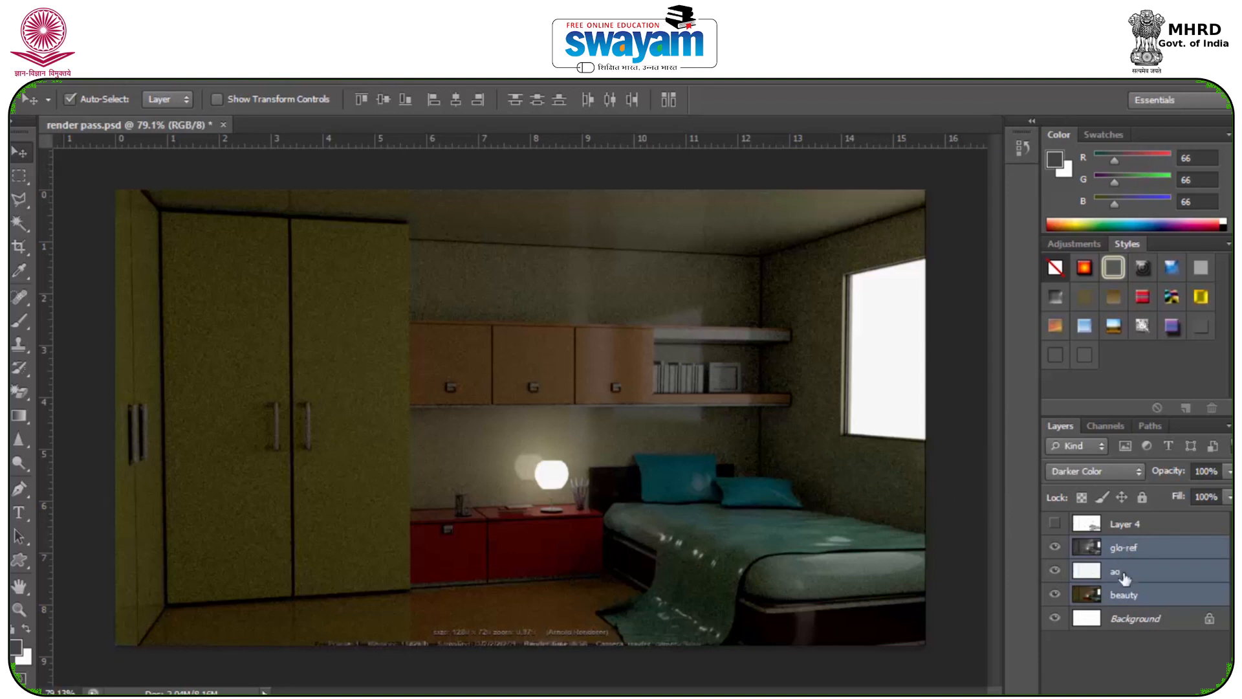
{"action": "key", "text": "ctrl+j"}
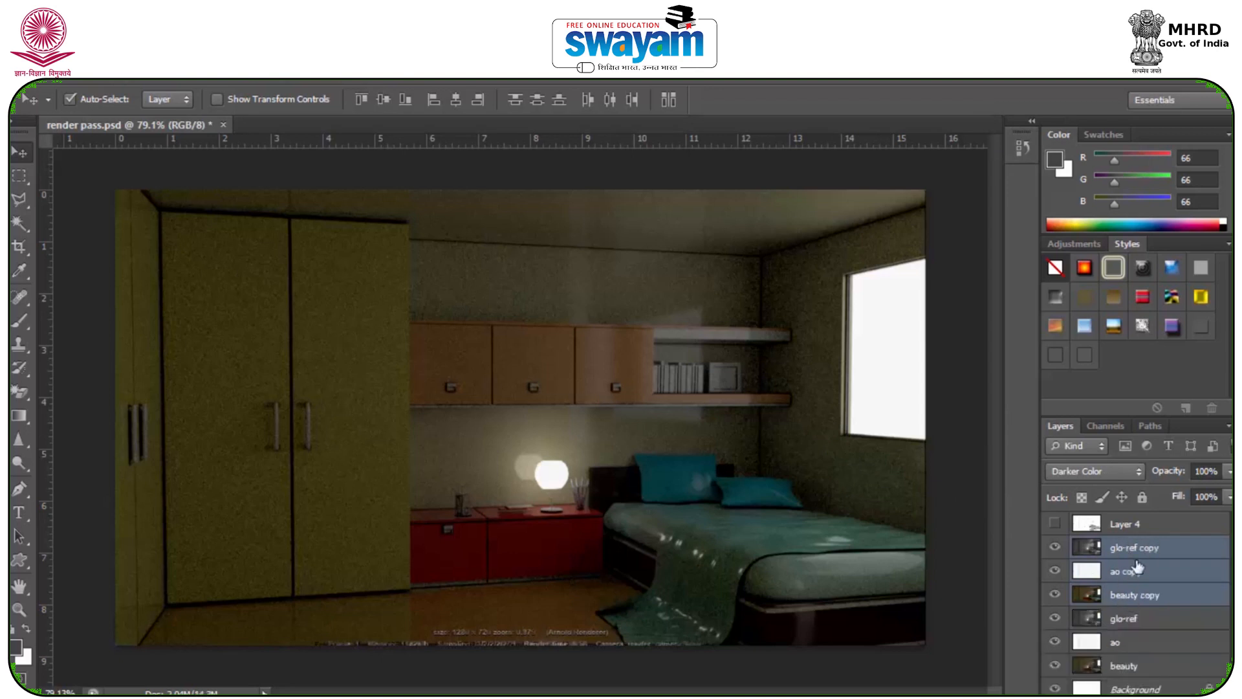
{"action": "right_click", "coordinate": [1135, 570]}
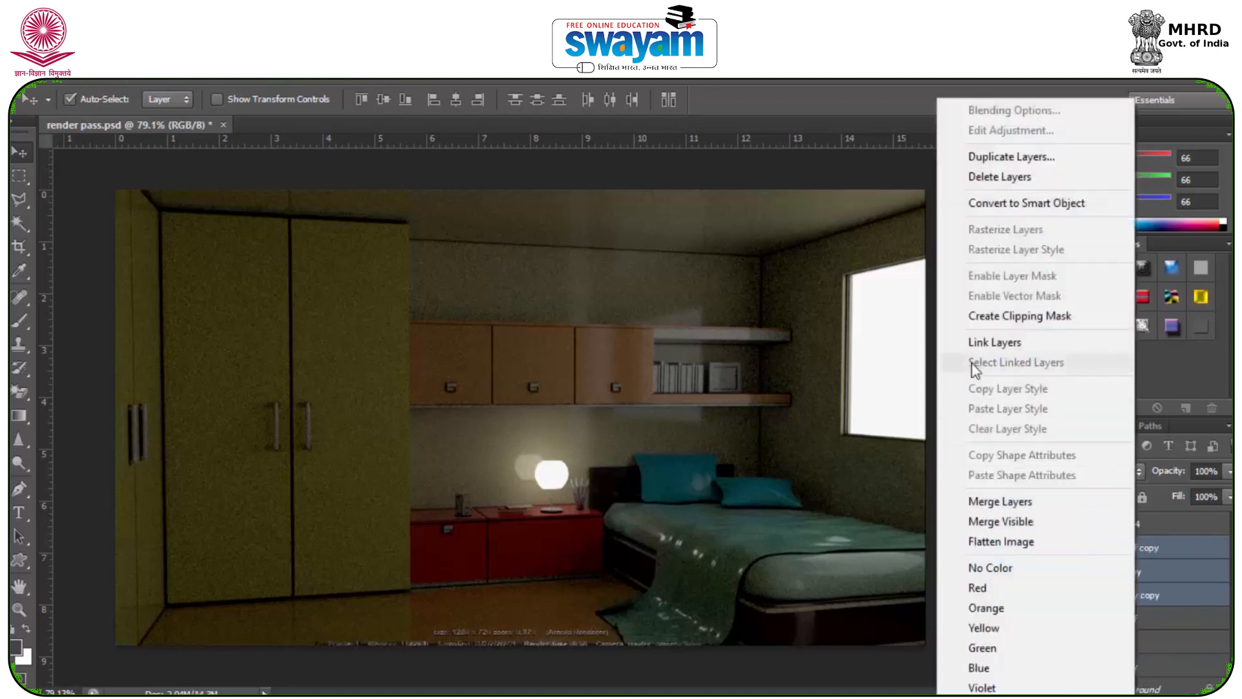
{"action": "left_click", "coordinate": [1022, 502]}
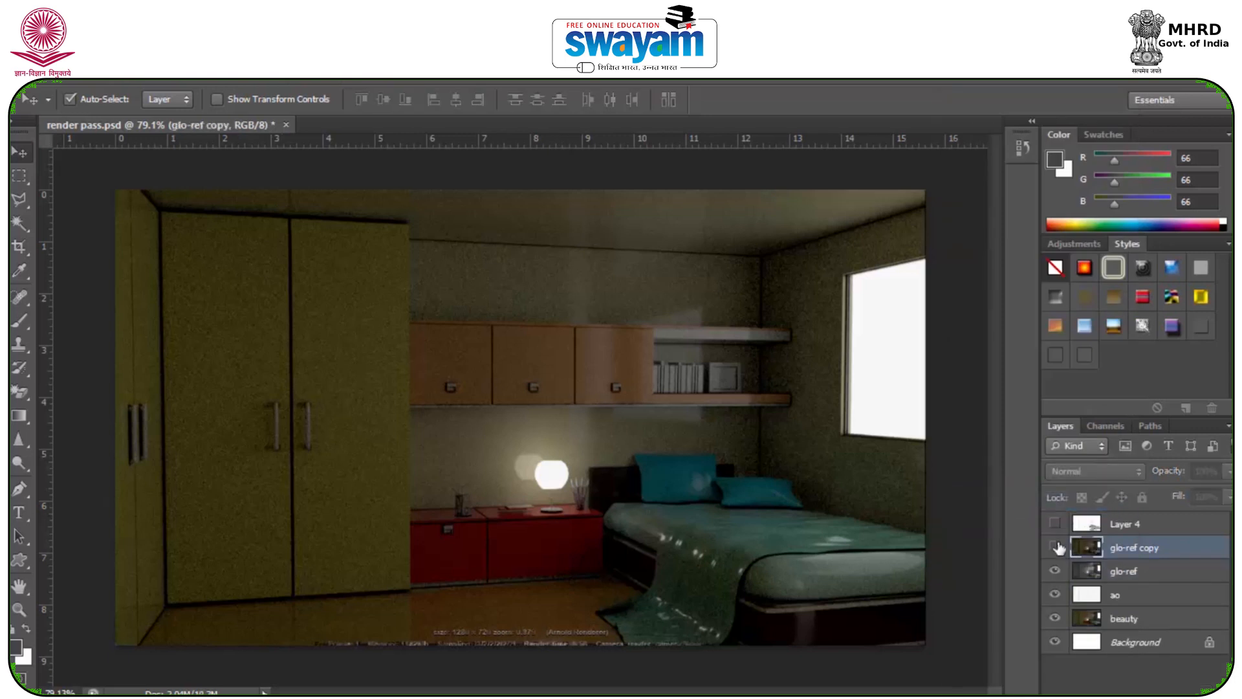
Step: Apply a Surface Blur to the merged glo-ref copy layer with a 5-pixel radius and a reduced threshold
{"action": "left_click", "coordinate": [295, 81]}
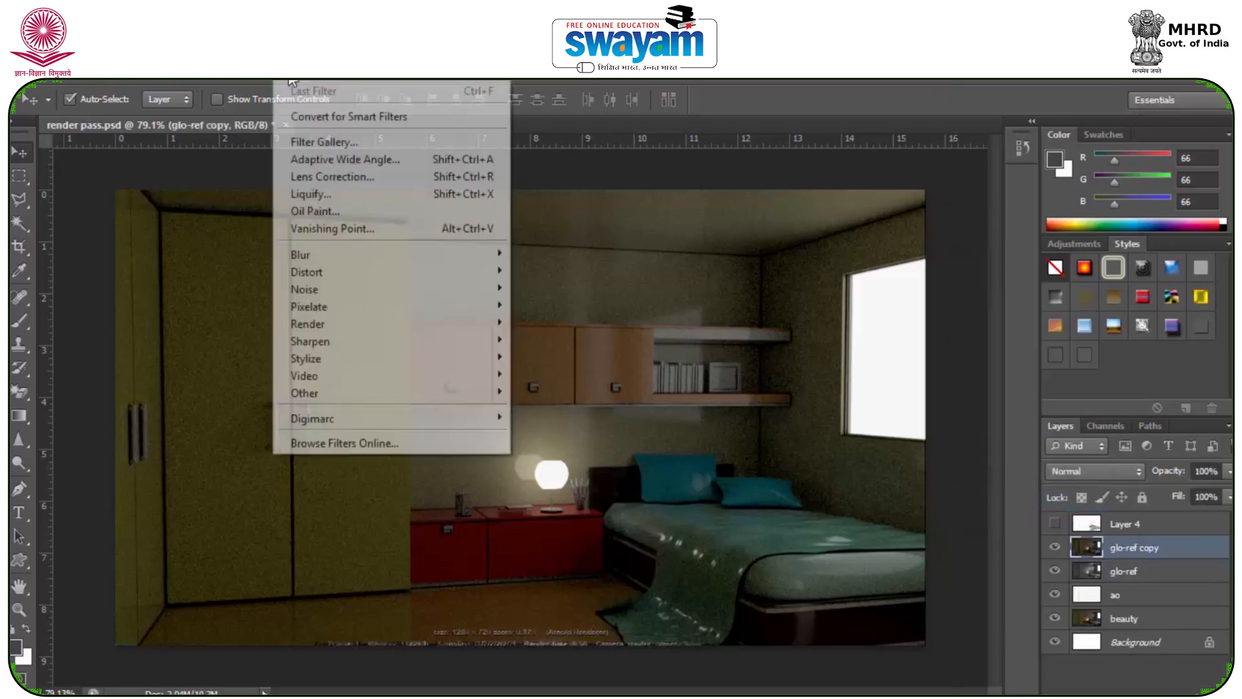
{"action": "mouse_move", "coordinate": [352, 265]}
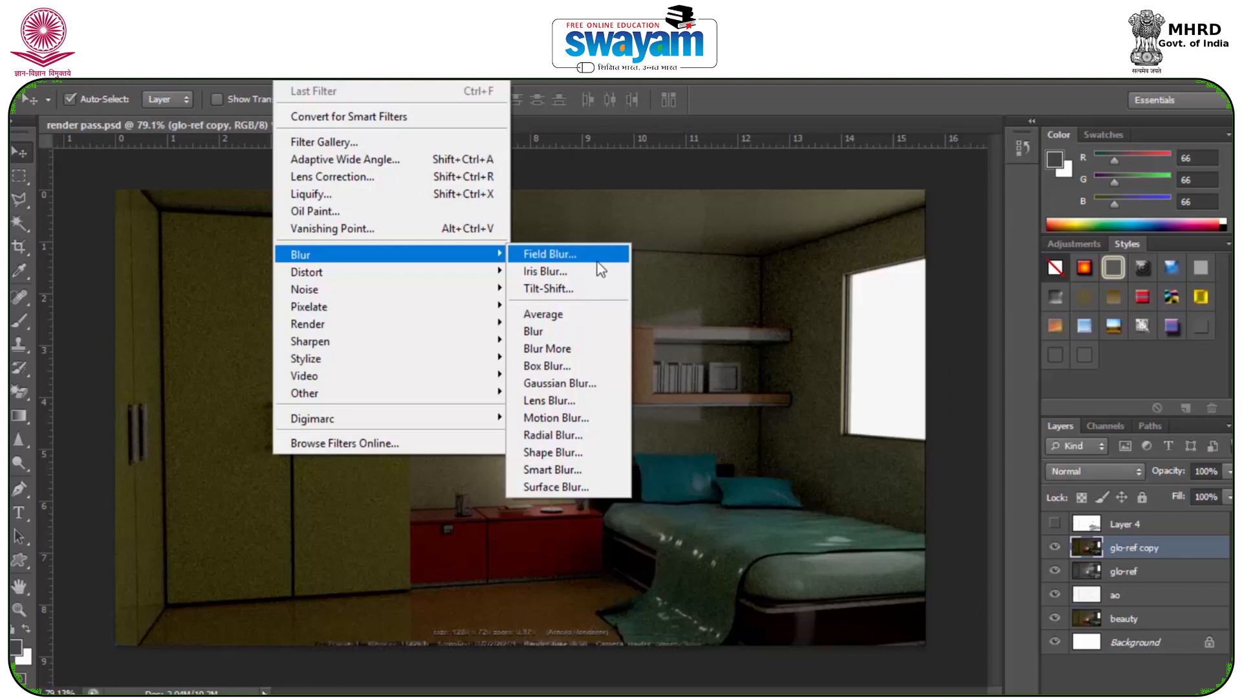
{"action": "left_click", "coordinate": [569, 489]}
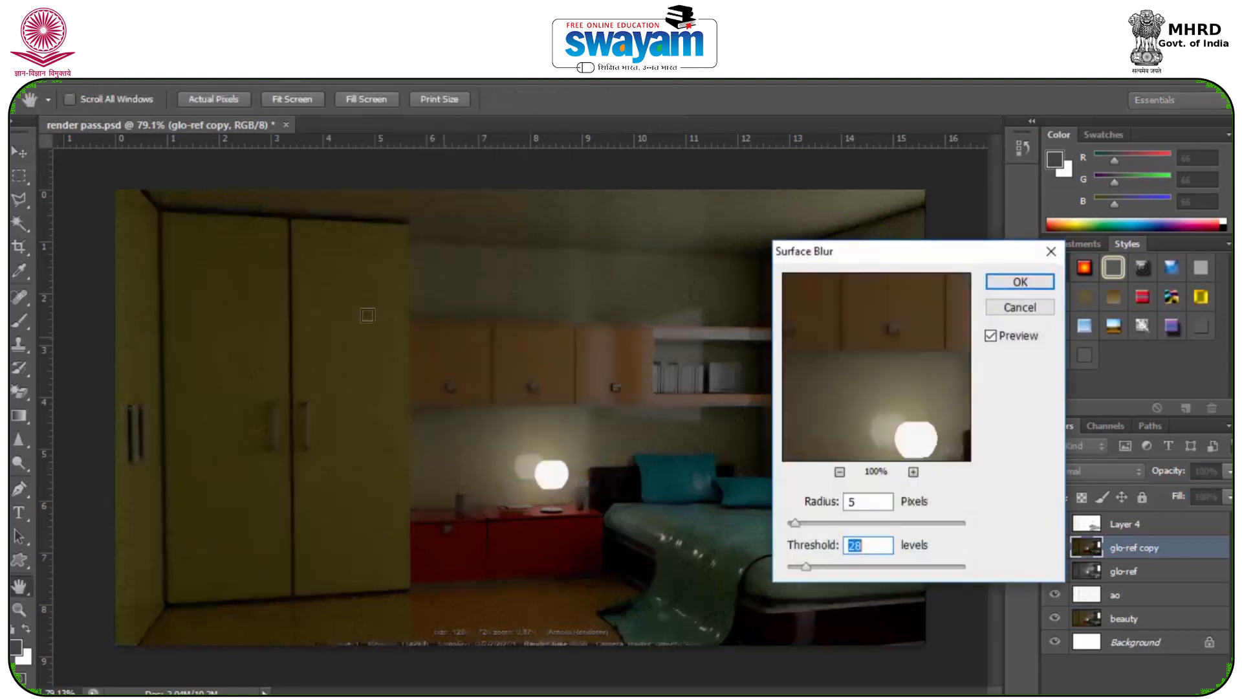
{"action": "left_click_drag", "start_coordinate": [806, 567], "coordinate": [798, 569]}
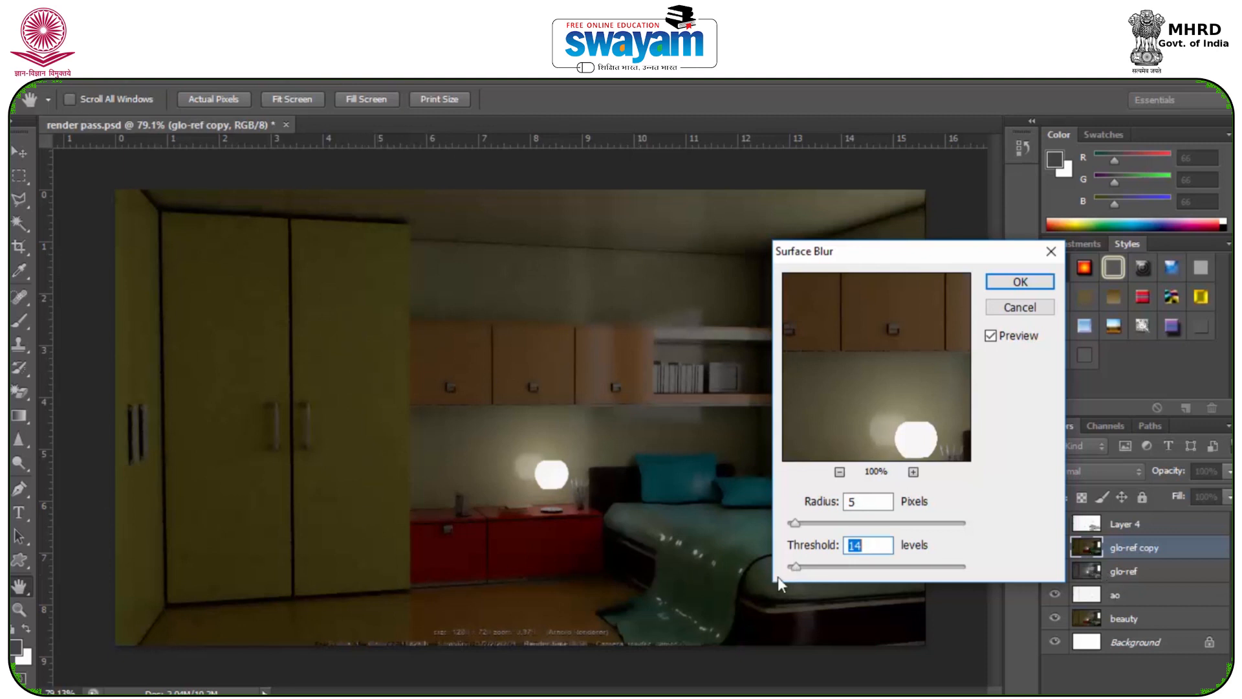
{"action": "left_click_drag", "start_coordinate": [793, 568], "coordinate": [790, 568]}
{"action": "left_click", "coordinate": [1020, 282]}
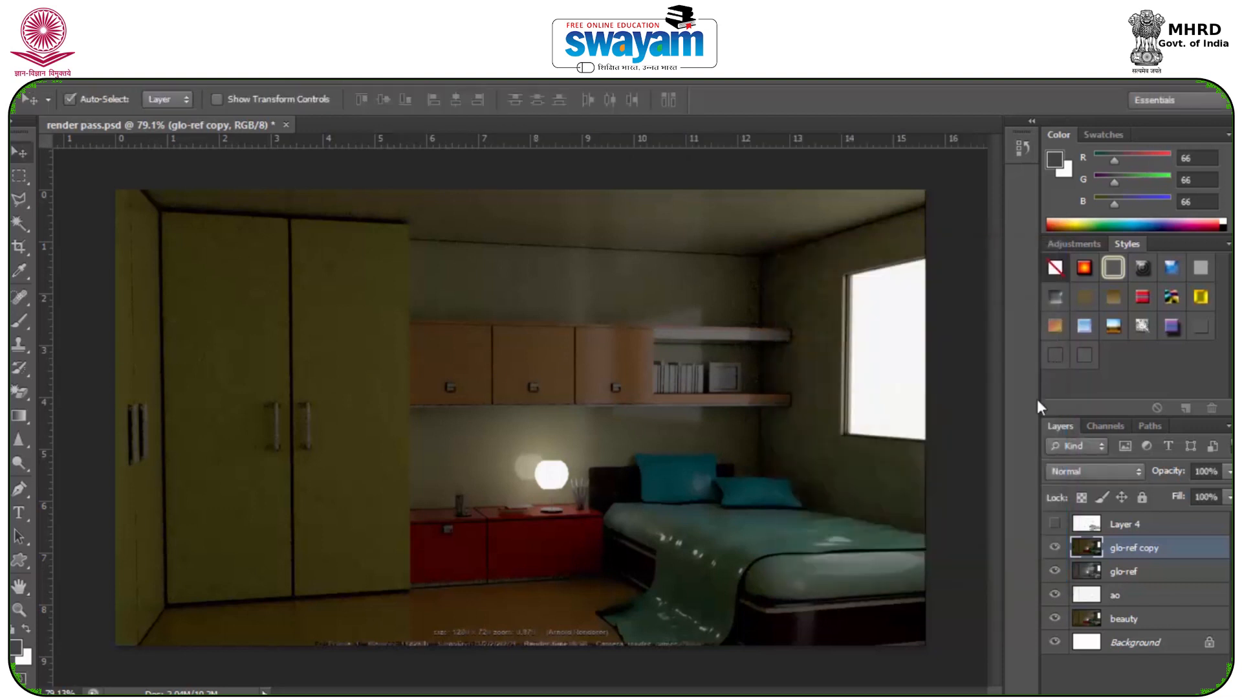
Step: Compare the blurred glo-ref copy with the unblurred layers beneath it, including a close-up of the shelf
{"action": "left_click", "coordinate": [1055, 547]}
{"action": "left_click", "coordinate": [1055, 547]}
{"action": "left_click", "coordinate": [1055, 547]}
{"action": "left_click", "coordinate": [1054, 547]}
{"action": "scroll", "coordinate": [803, 293], "scroll_direction": "up", "scroll_amount": 2, "text": "alt"}
{"action": "scroll", "coordinate": [803, 292], "scroll_direction": "up", "scroll_amount": 3, "text": "alt"}
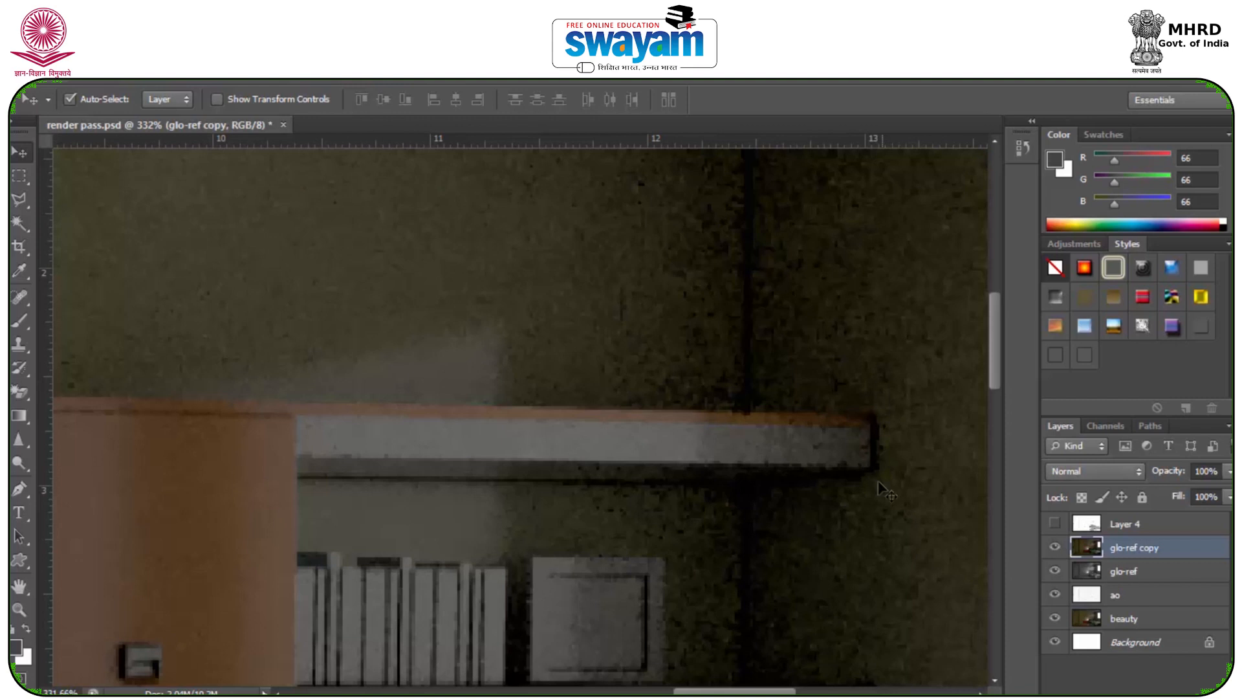
{"action": "left_click", "coordinate": [1054, 547]}
{"action": "left_click", "coordinate": [1055, 547]}
{"action": "scroll", "coordinate": [724, 304], "scroll_direction": "down", "scroll_amount": 4, "text": "alt"}
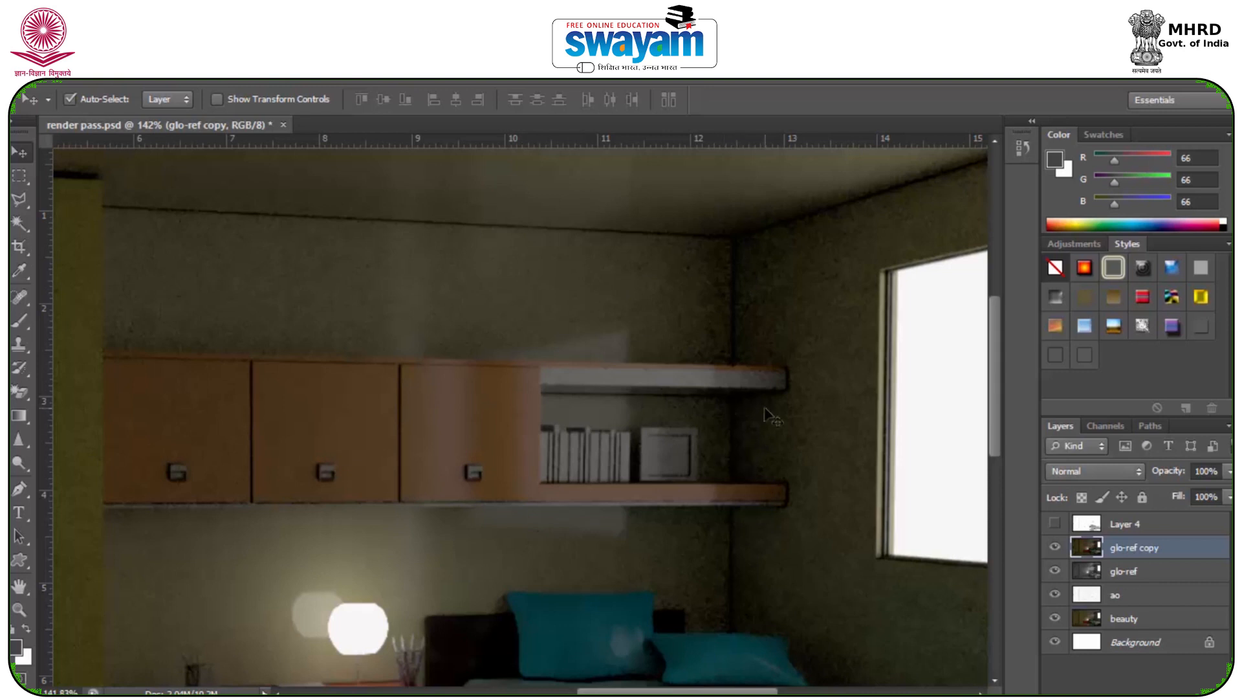
{"action": "scroll", "coordinate": [953, 514], "scroll_direction": "down", "scroll_amount": 2, "text": "alt"}
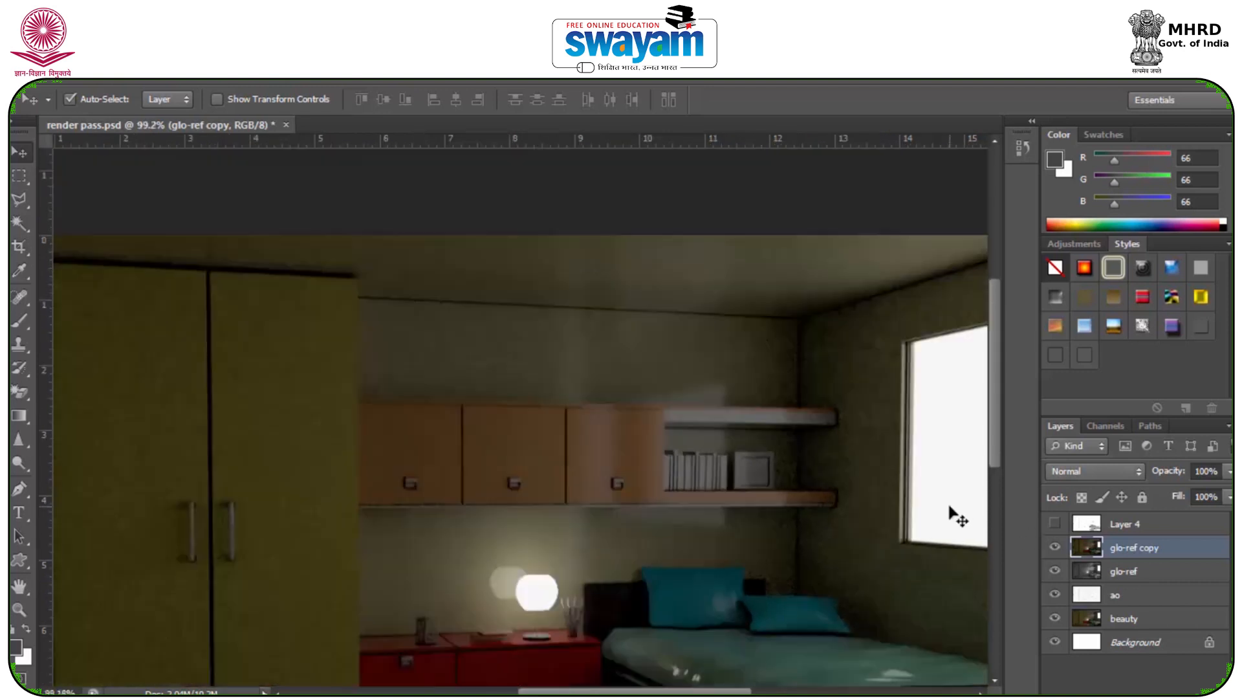
Step: Switch to Maya, review the Arnold Renderer sampling values in the render settings and close them
{"action": "left_click", "coordinate": [683, 656]}
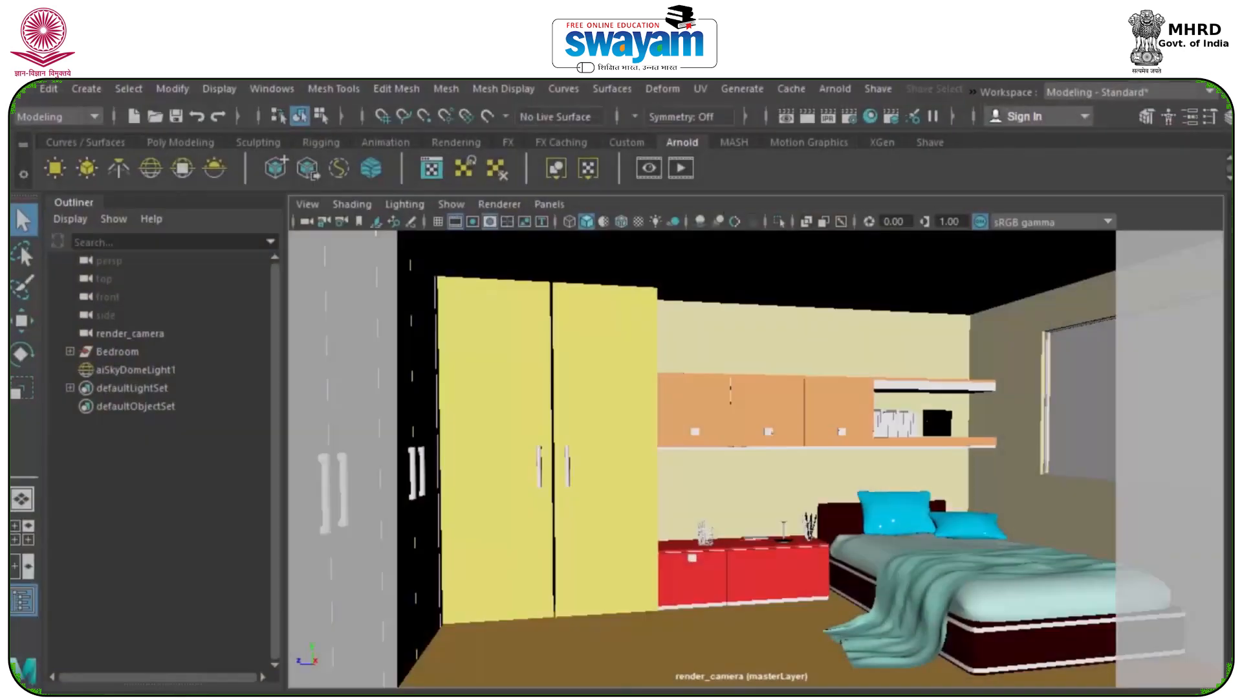
{"action": "left_click", "coordinate": [850, 117]}
{"action": "left_click", "coordinate": [233, 221]}
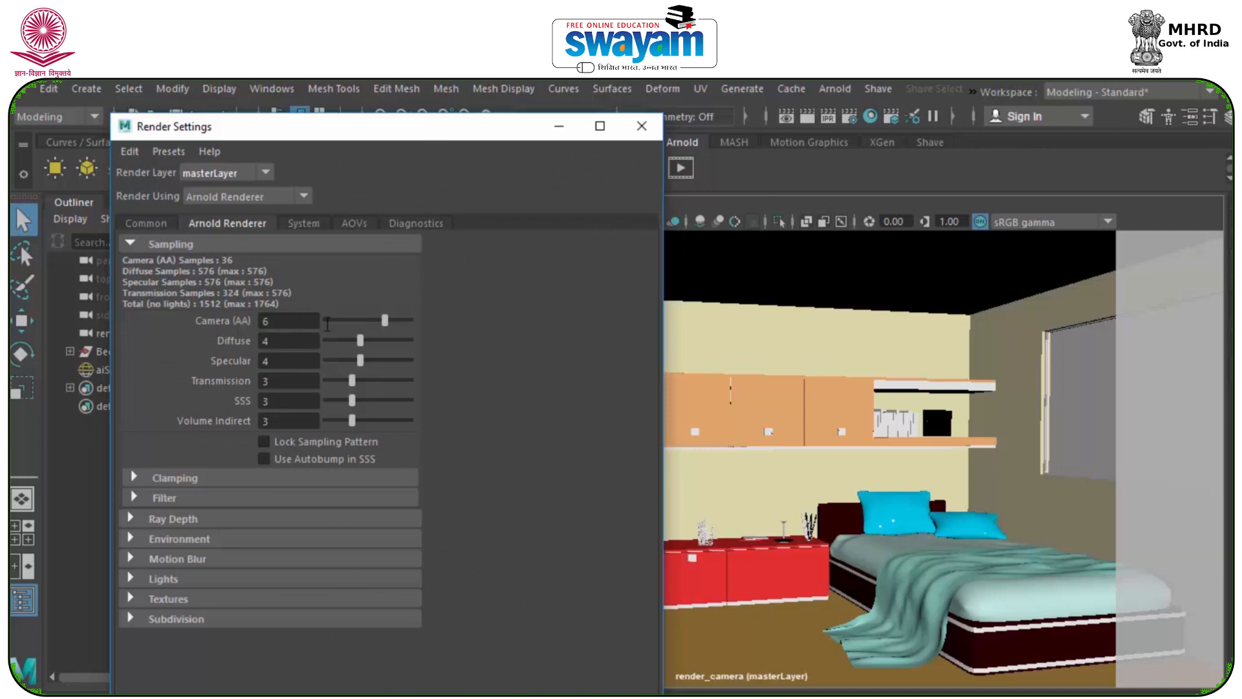
{"action": "left_click", "coordinate": [640, 127]}
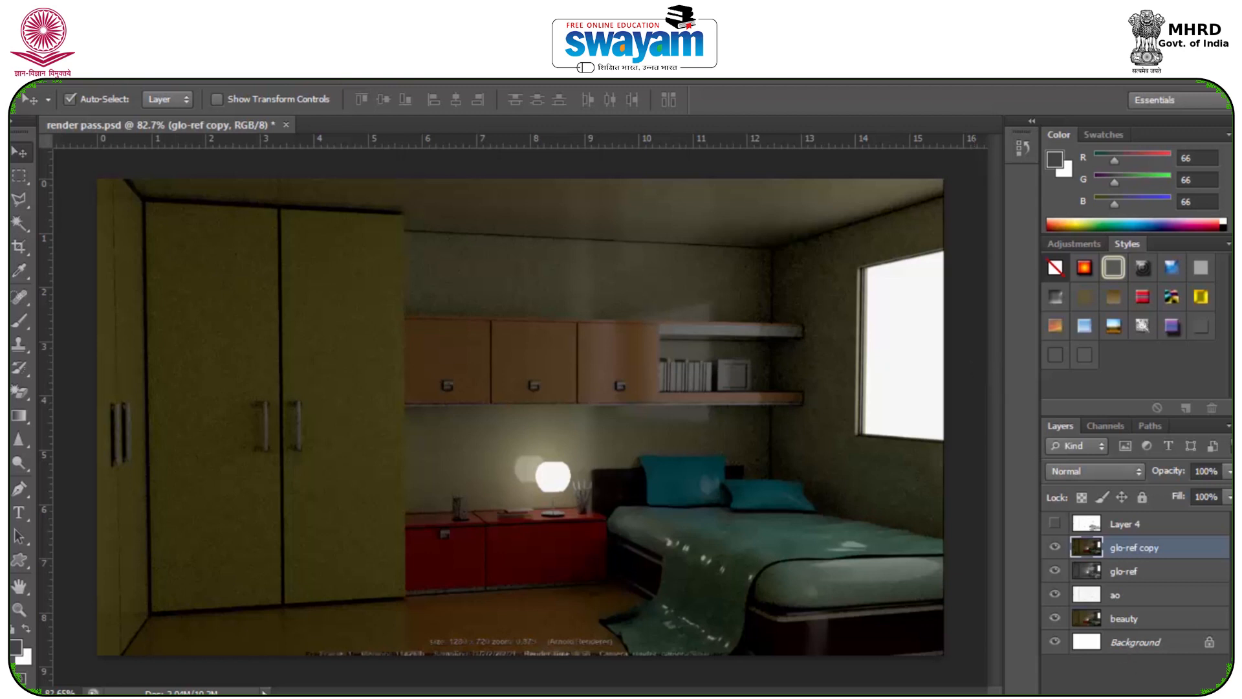
Step: Add a Levels adjustment layer above glo-ref copy with RGB input levels 17, 1.21 and 243
{"action": "left_click", "coordinate": [1144, 692]}
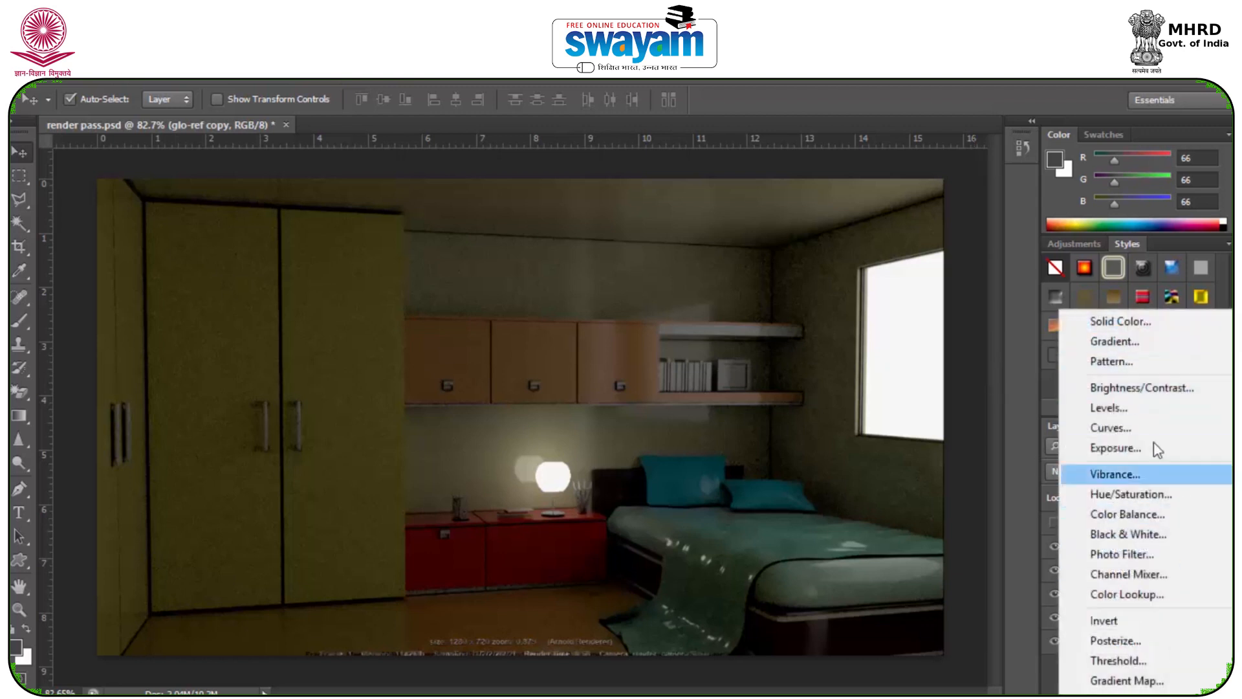
{"action": "left_click", "coordinate": [1104, 407]}
{"action": "left_click_drag", "start_coordinate": [118, 418], "coordinate": [129, 421]}
{"action": "left_click_drag", "start_coordinate": [221, 421], "coordinate": [208, 421]}
{"action": "left_click_drag", "start_coordinate": [312, 422], "coordinate": [306, 421]}
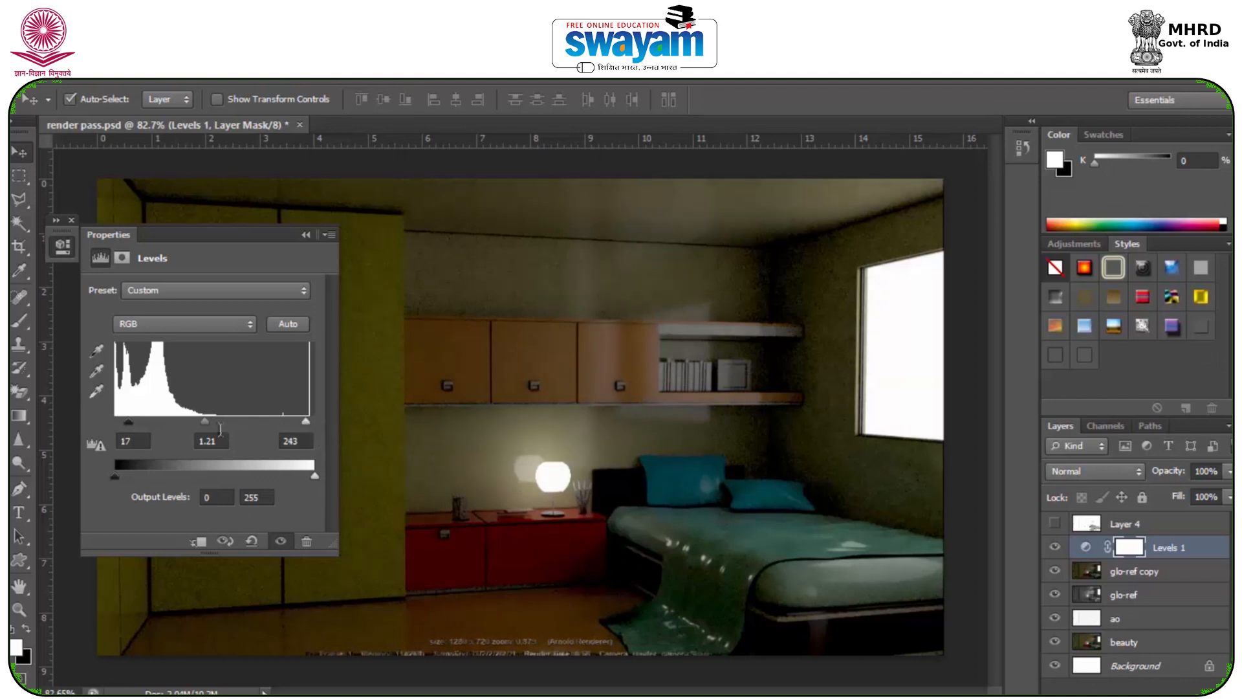
{"action": "left_click", "coordinate": [305, 234]}
Step: Compare the image with and without the Levels adjustment and delete the adjustment layer
{"action": "left_click", "coordinate": [1055, 548]}
{"action": "left_click", "coordinate": [1055, 548]}
{"action": "left_click", "coordinate": [1055, 547]}
{"action": "left_click", "coordinate": [1054, 547]}
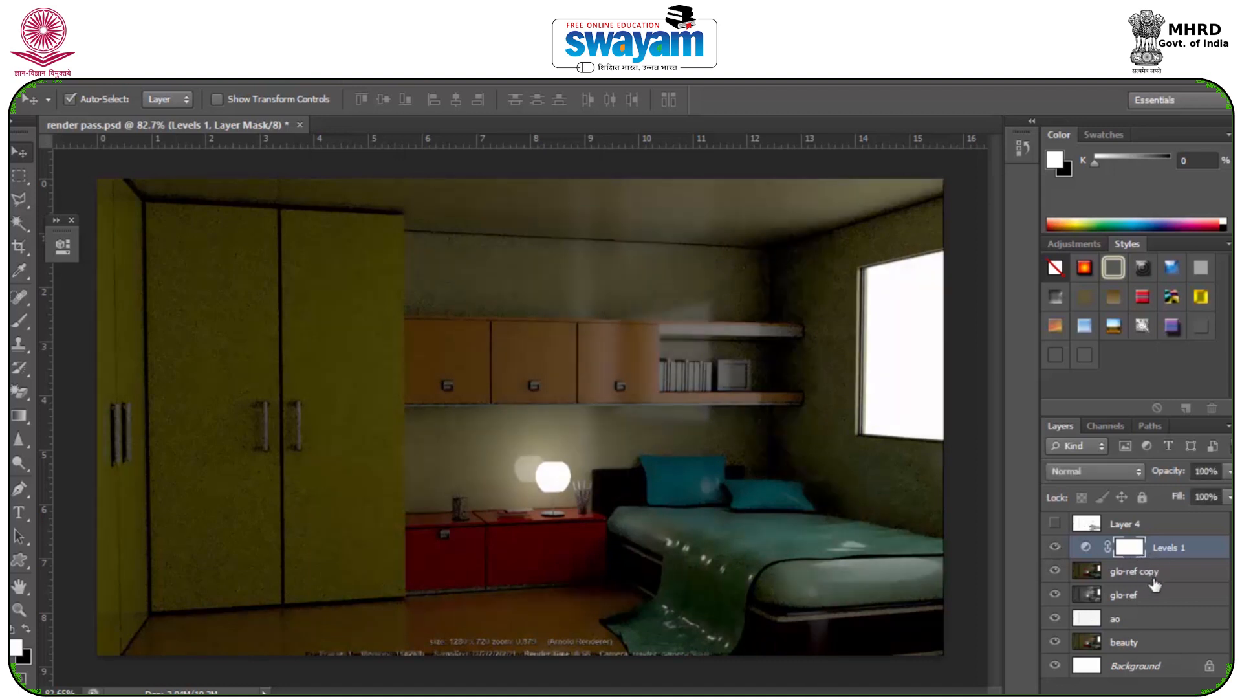
{"action": "key", "text": "Delete"}
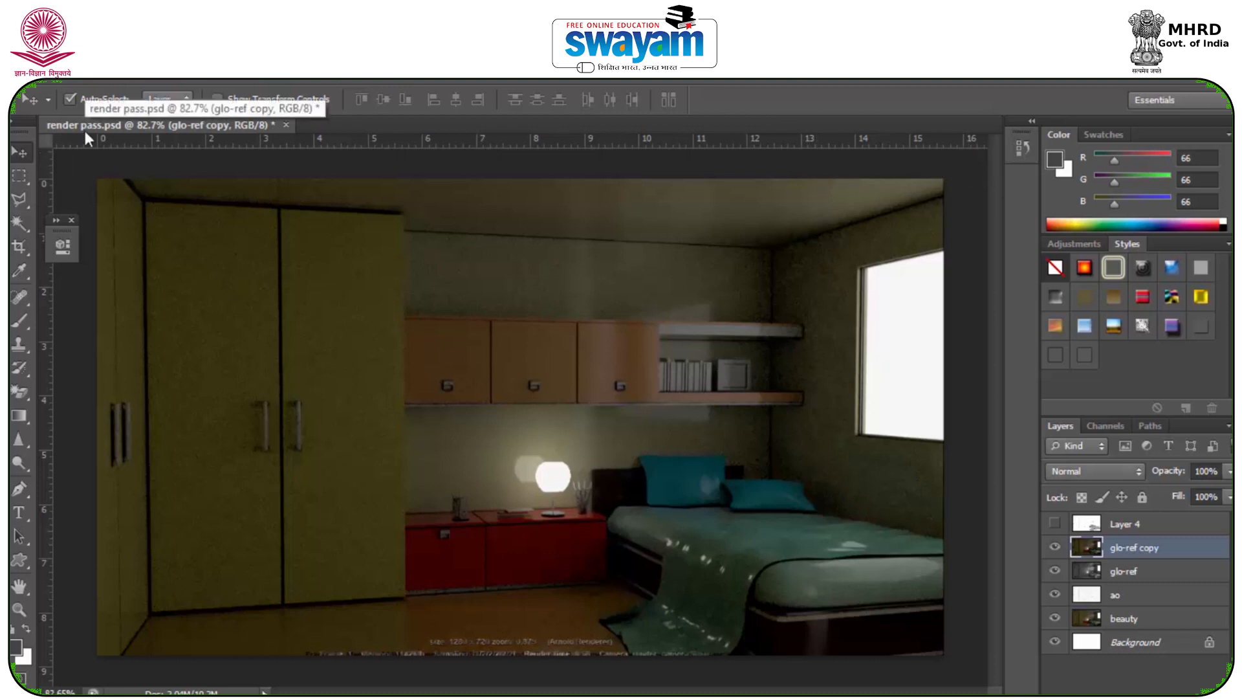
Step: Open the Timeline for the composite document
{"action": "left_click", "coordinate": [127, 693]}
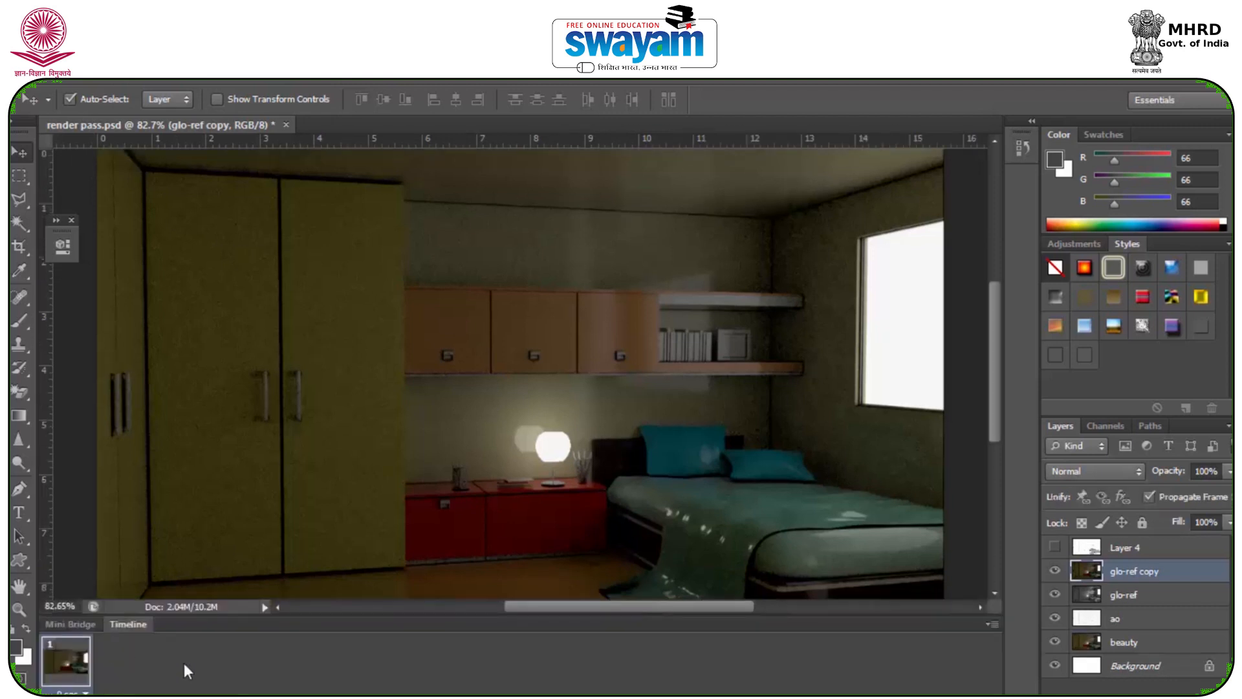